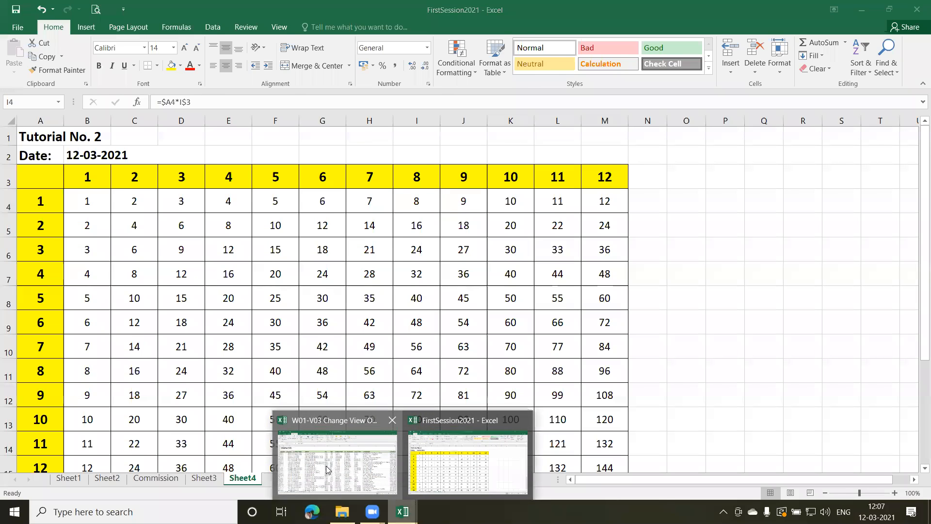
- Switch to the W01-V03 Change View Options workbook and look through the shipping records on the Orders sheet
left_click(328, 469)
left_click(331, 280)
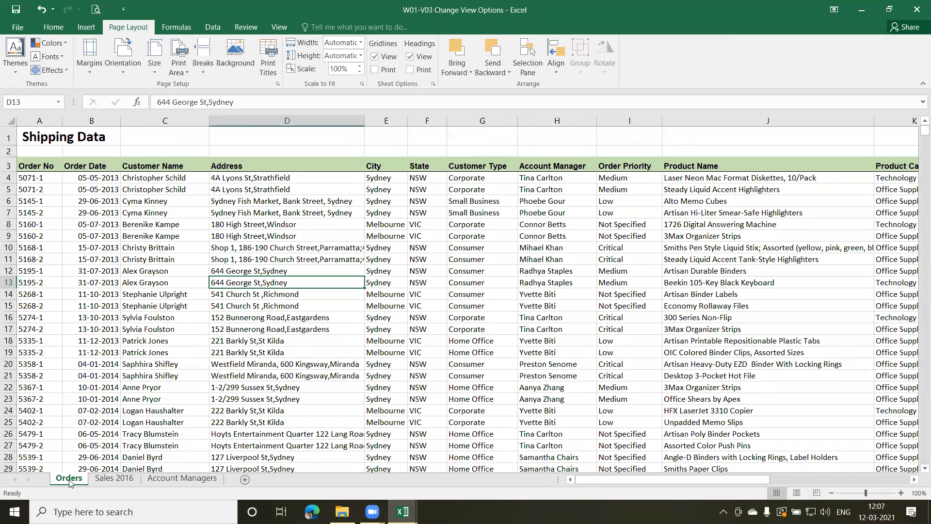
left_click(59, 228)
key("Down")
key("Down")
key("Down")
key("Down")
key("Down")
key("Down")
key("Down")
key("Down")
key("Down")
key("Down")
key("Down")
key("Down")
key("Down")
key("Down")
key("Down")
key("Down")
key("Down")
key("Down")
key("Down")
key("Down")
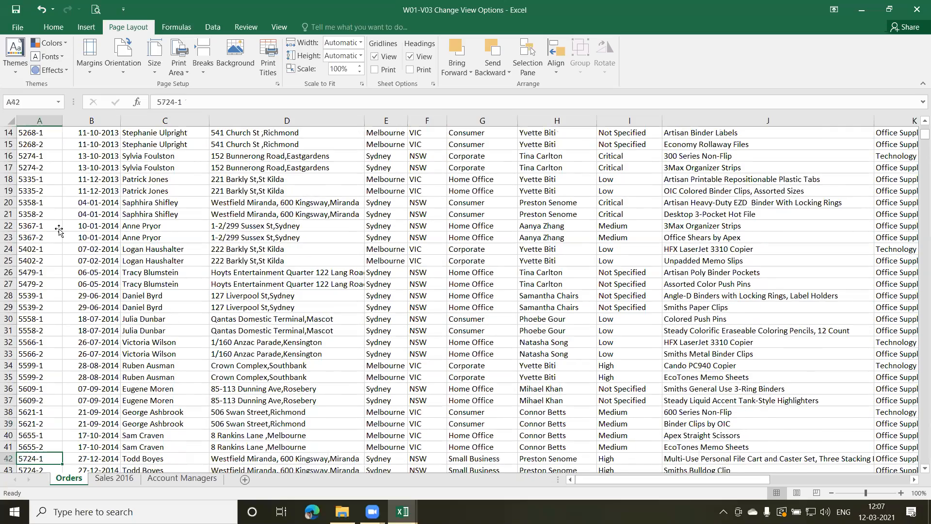
key("Down")
key("Down")
key("Down")
key("Down")
key("Down")
key("Down")
key("Down")
key("Down")
key("Down")
key("Down")
key("Down")
key("Down")
key("Down")
key("Down")
key("Down")
key("Down")
key("Down")
key("Down")
key("Down")
key("Down")
key("Down")
key("Down")
key("Down")
key("Down")
key("Down")
key("Down")
key("Down")
key("Down")
key("Down")
key("Down")
key("Down")
key("Down")
key("Down")
key("Down")
key("Down")
key("Down")
key("Down")
key("Down")
key("Down")
key("Down")
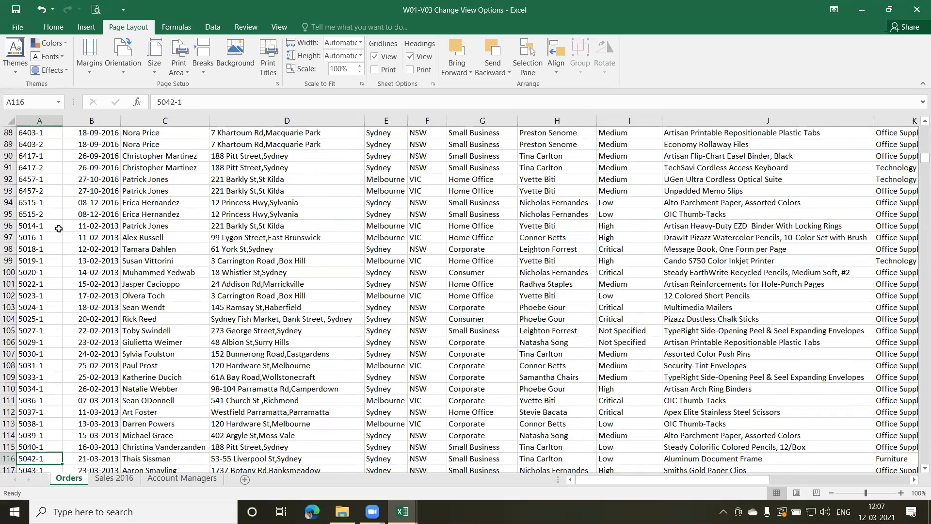
key("Up")
key("Up")
key("Up")
key("Up")
key("Up")
key("Up")
key("Up")
key("Up")
key("Up")
key("Up")
key("Up")
key("Up")
key("Up")
key("Up")
key("Up")
key("Up")
key("Up")
key("Up")
key("Up")
key("Up")
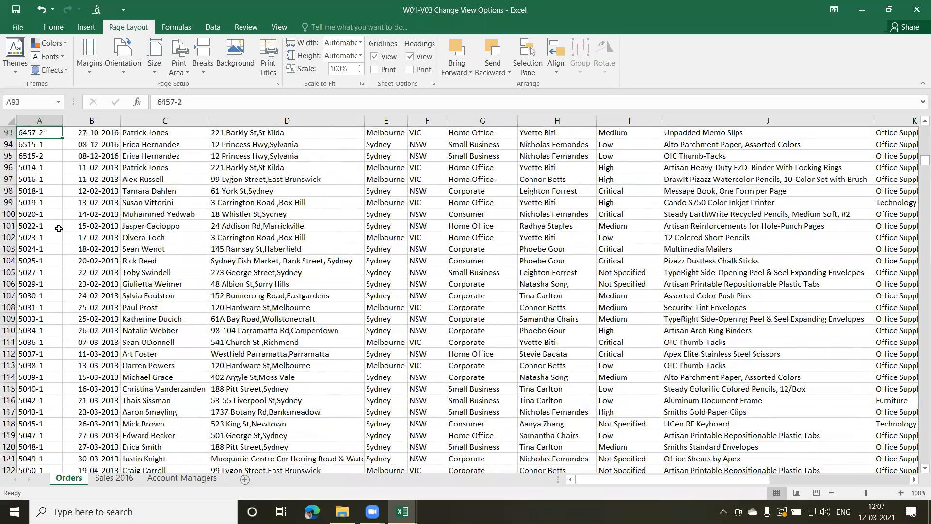
key("Up")
key("Up")
key("Up")
key("Up")
key("Up")
key("Up")
key("Up")
key("Up")
key("Up")
key("Up")
key("Up")
key("Up")
key("Up")
key("Up")
key("Up")
key("Up")
key("Up")
key("Up")
key("Up")
key("Up")
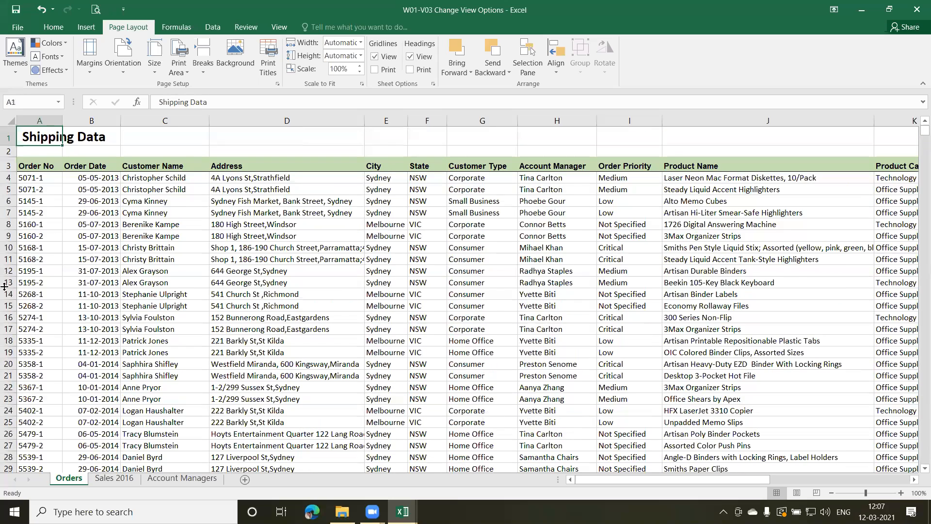
- Copy the Orders sheet into the FirstSession2021.xlsx workbook, placing the copy at the end
right_click(74, 482)
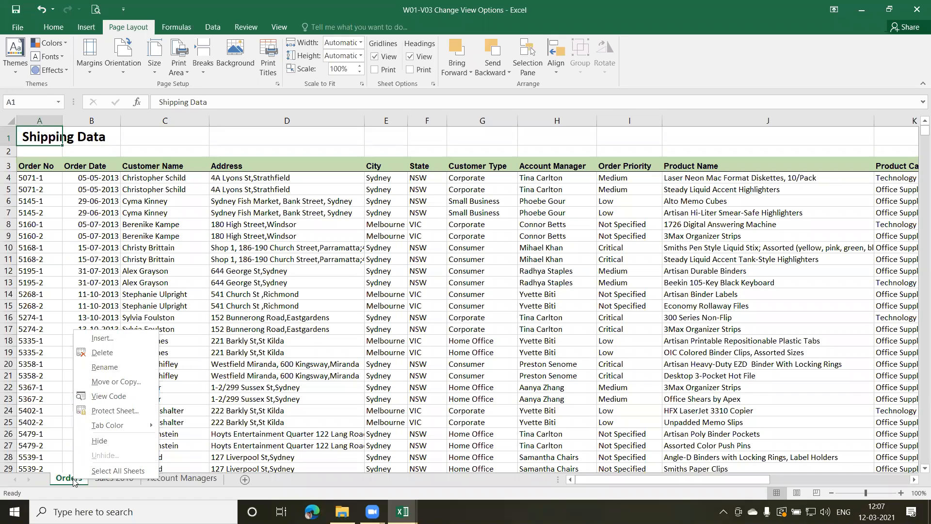
left_click(124, 382)
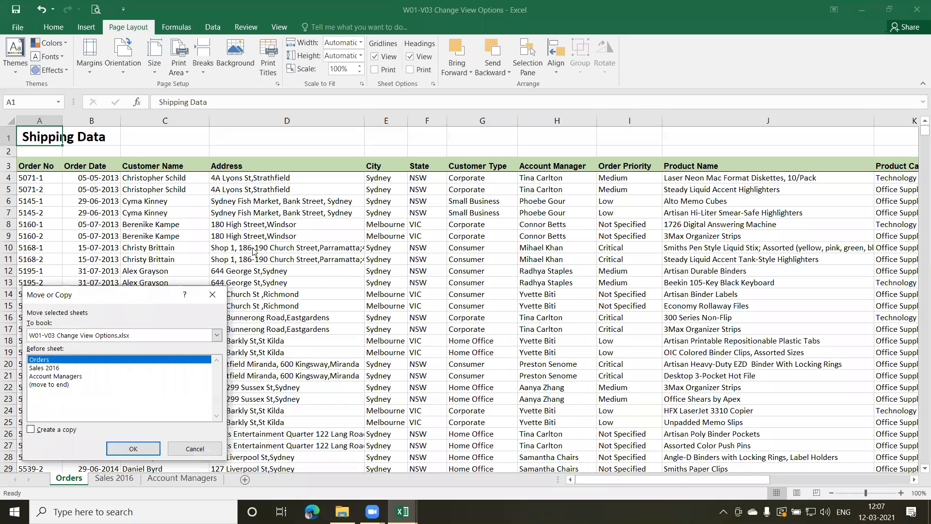
left_click_drag(123, 294, 374, 200)
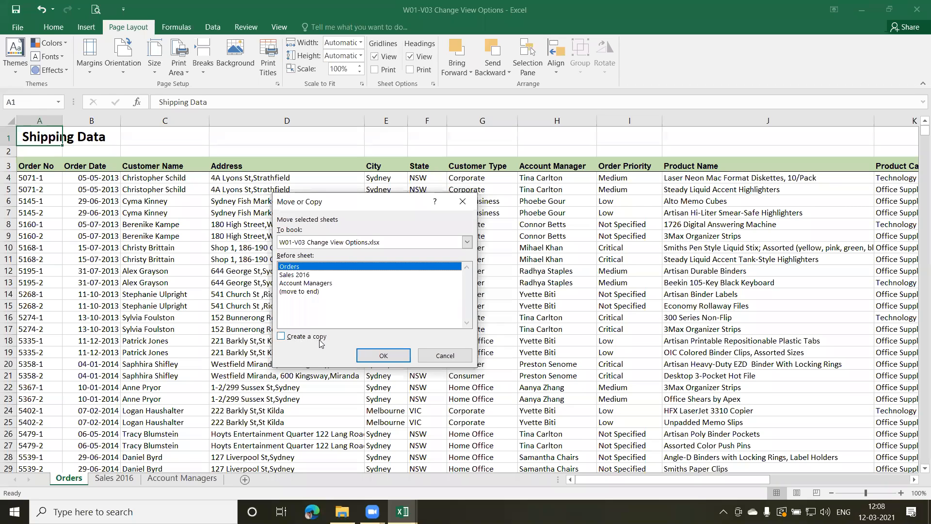
left_click(281, 337)
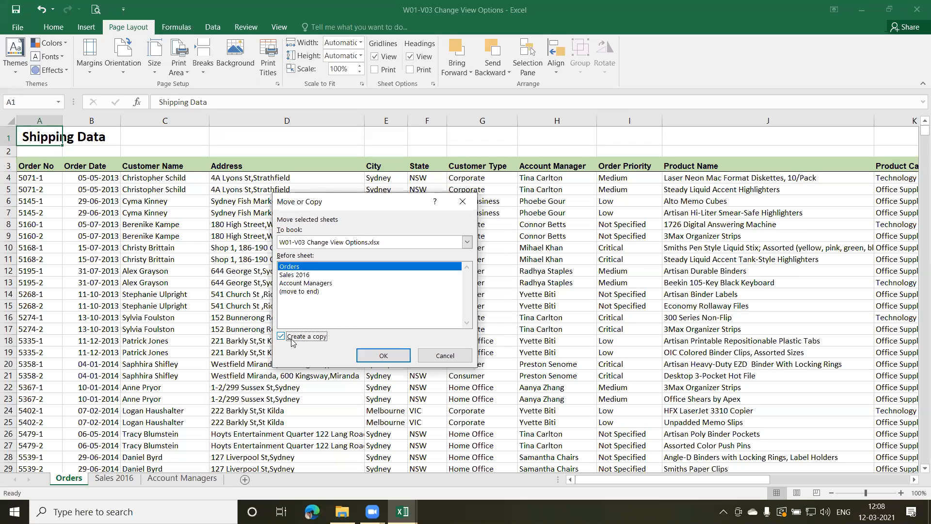
left_click(468, 243)
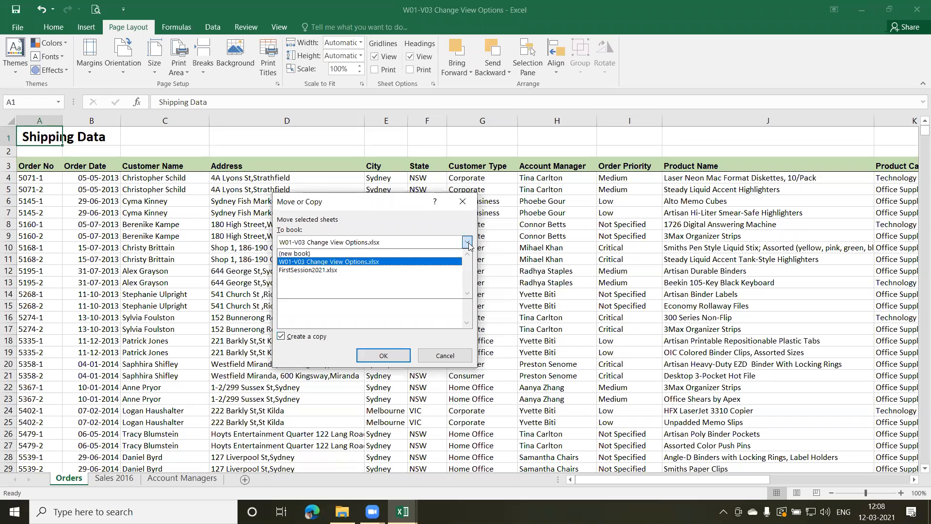
left_click(311, 272)
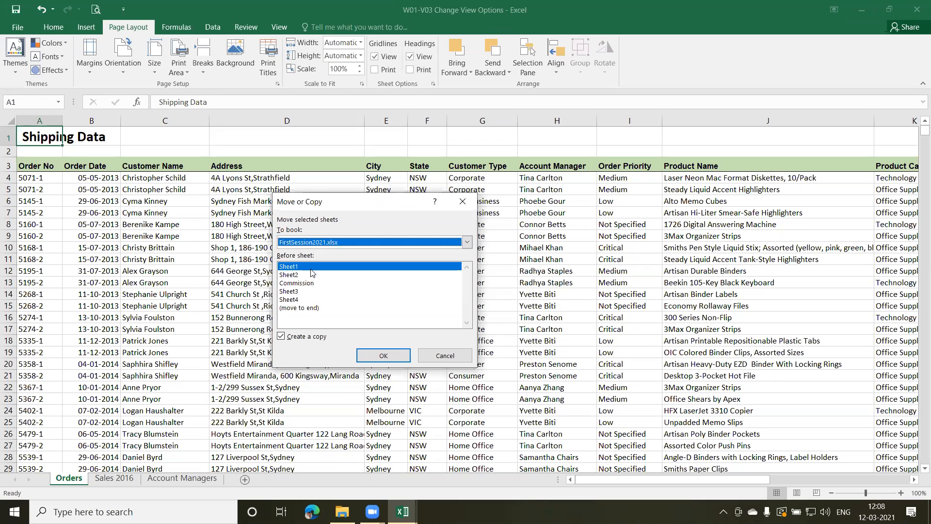
left_click(302, 308)
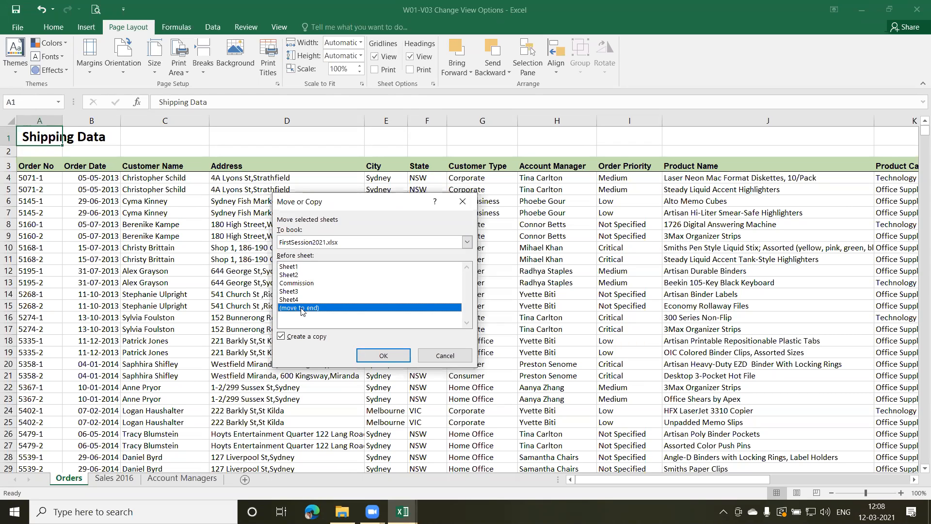
left_click(398, 350)
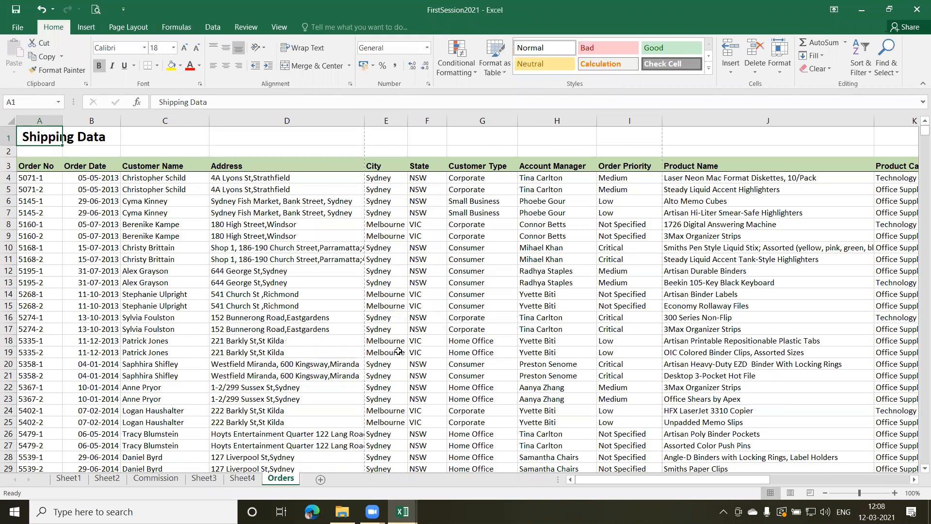
- Compare the copied Orders sheet in FirstSession2021 with the original in the W01-V03 Change View Options workbook
left_click(281, 282)
left_click(267, 213)
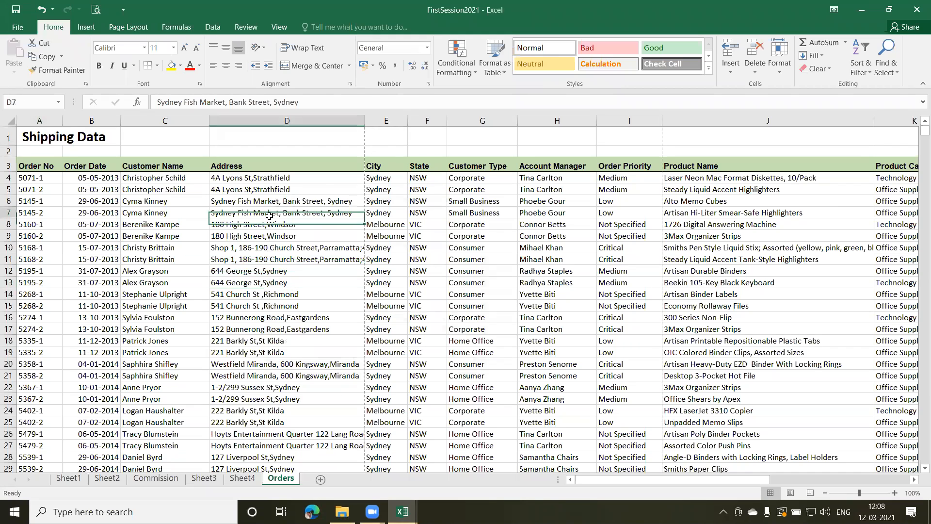
mouse_move(402, 511)
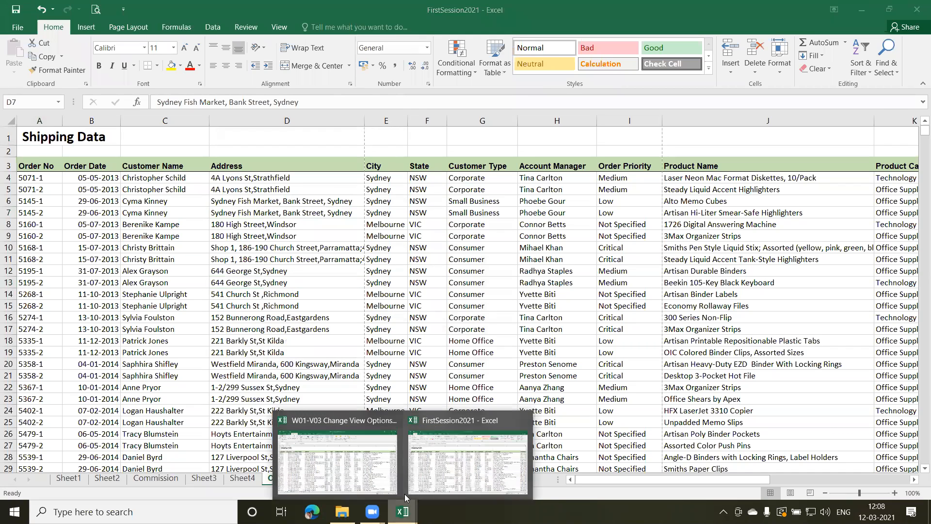
left_click(340, 458)
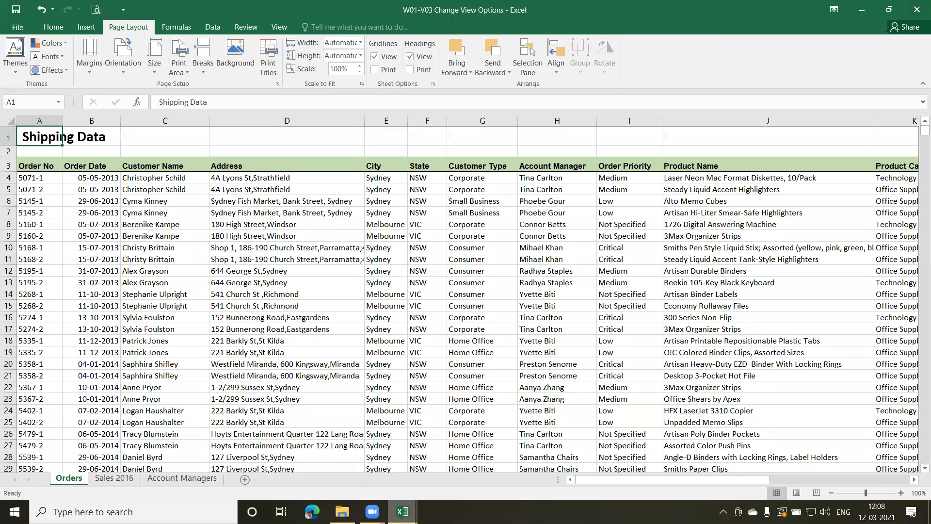
mouse_move(402, 510)
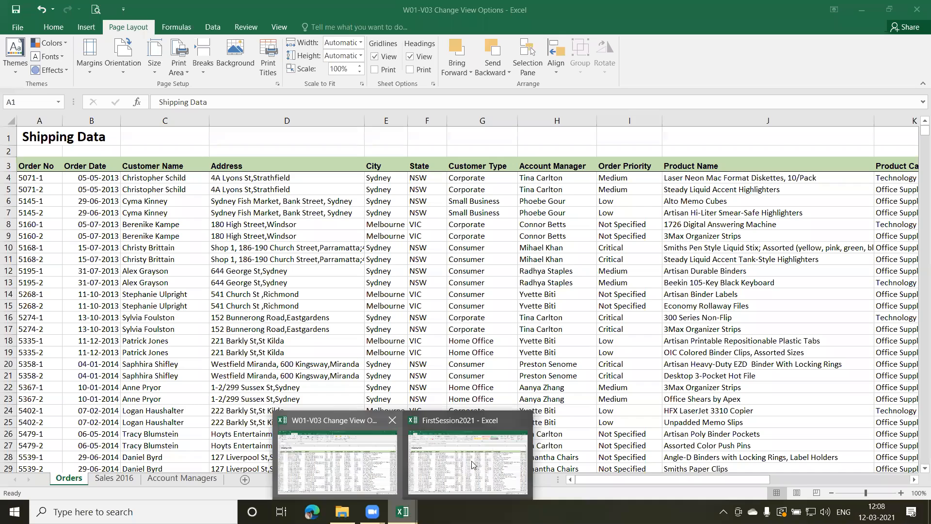
left_click(444, 458)
left_click(287, 280)
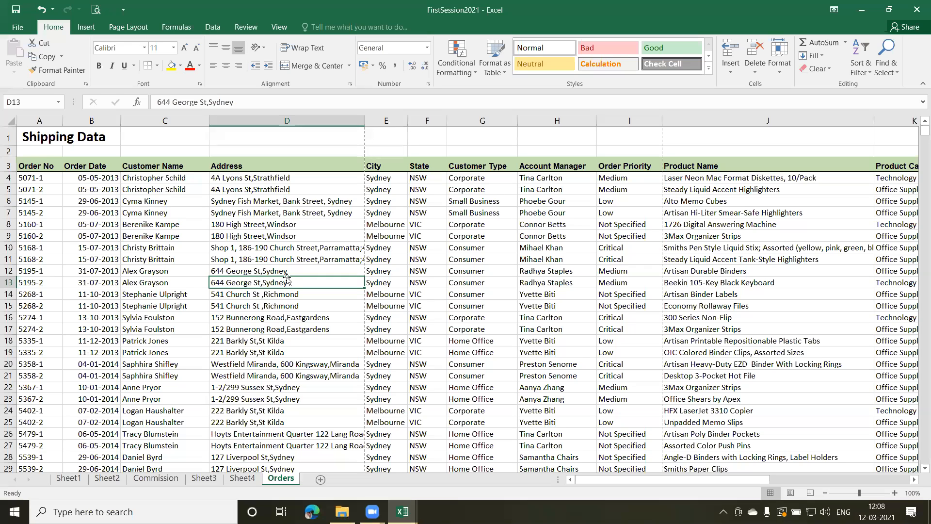
left_click(157, 211)
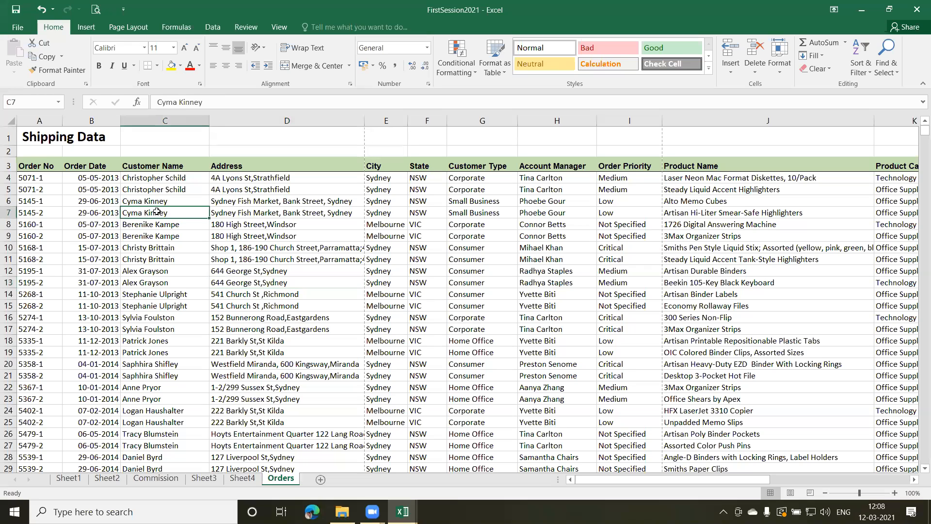
- Examine the first few pages of the copied Orders sheet in the print preview and return to the worksheet
left_click(128, 29)
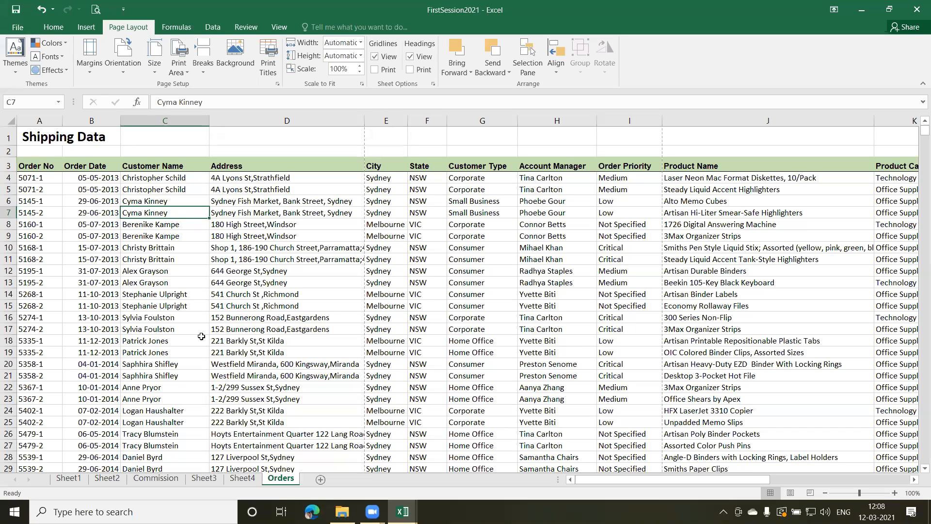
left_click(17, 30)
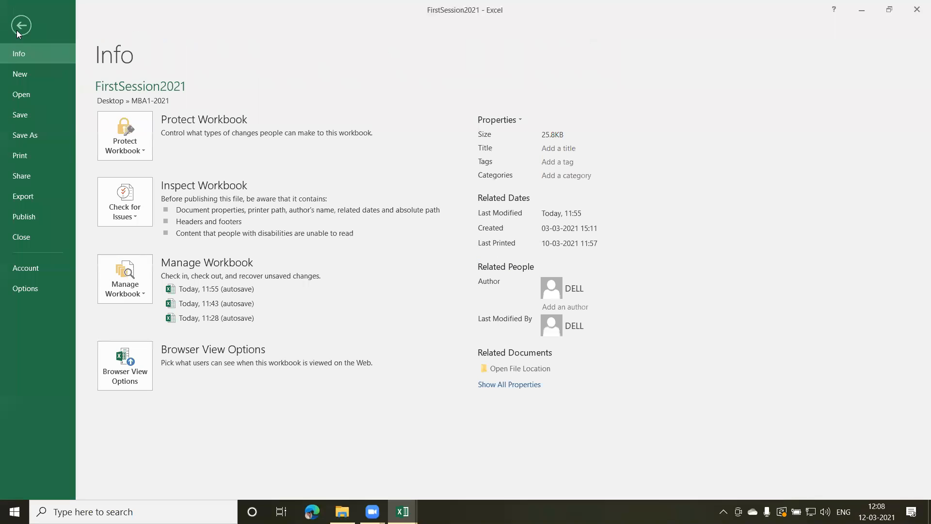
left_click(25, 155)
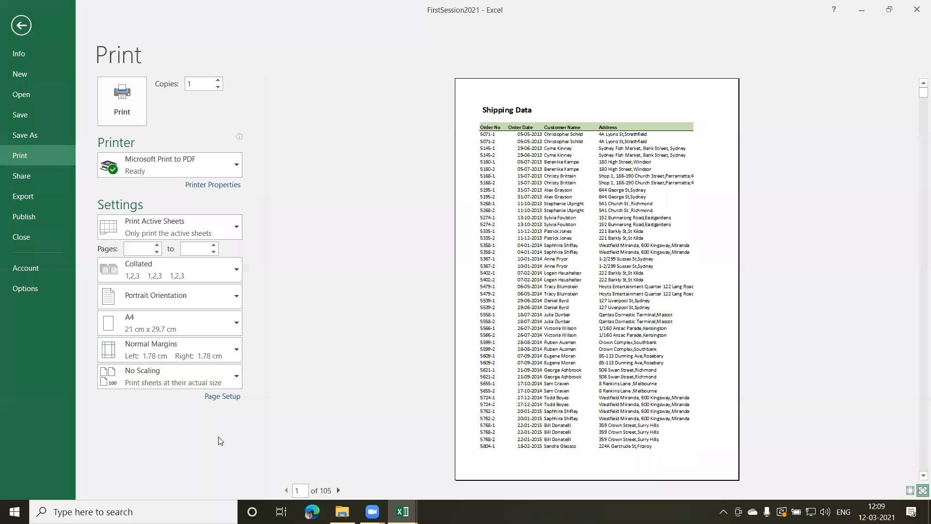
left_click(339, 491)
left_click(339, 491)
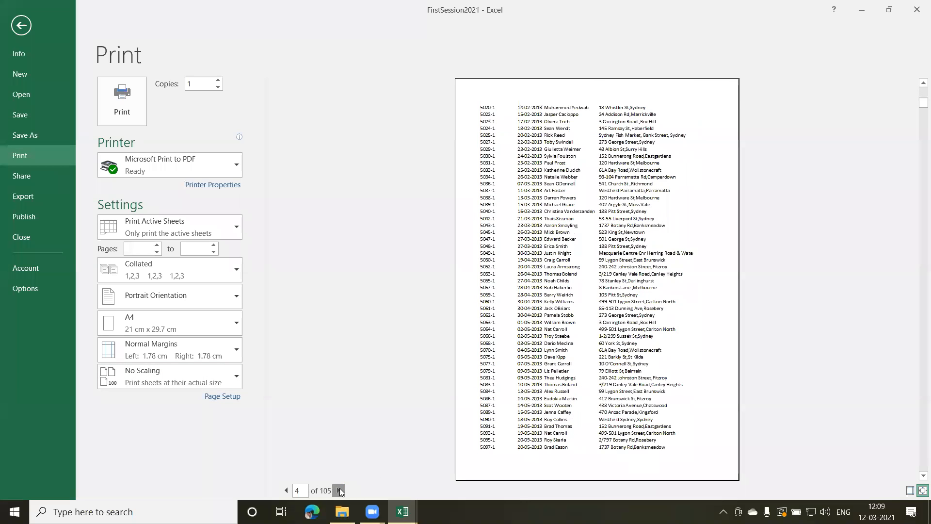
left_click(339, 490)
left_click(339, 491)
left_click(286, 491)
left_click(286, 491)
left_click(286, 490)
left_click(286, 491)
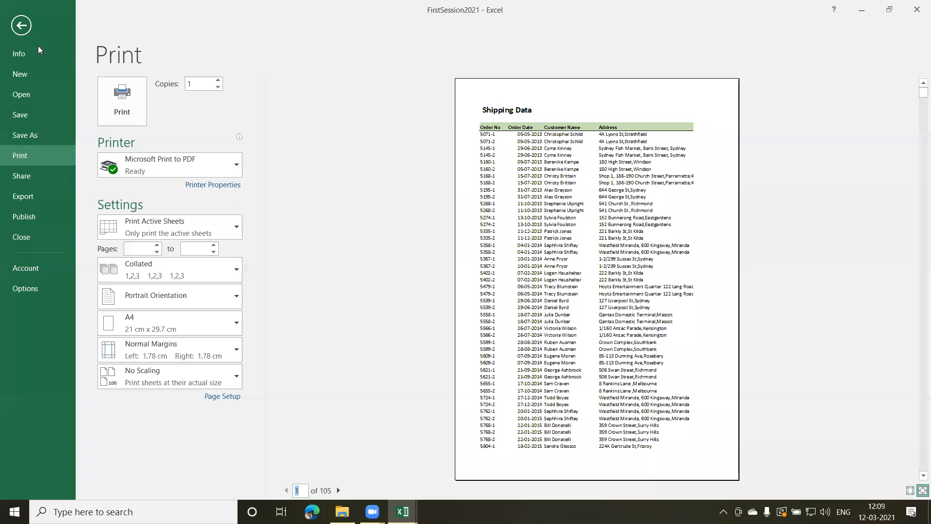
left_click(21, 25)
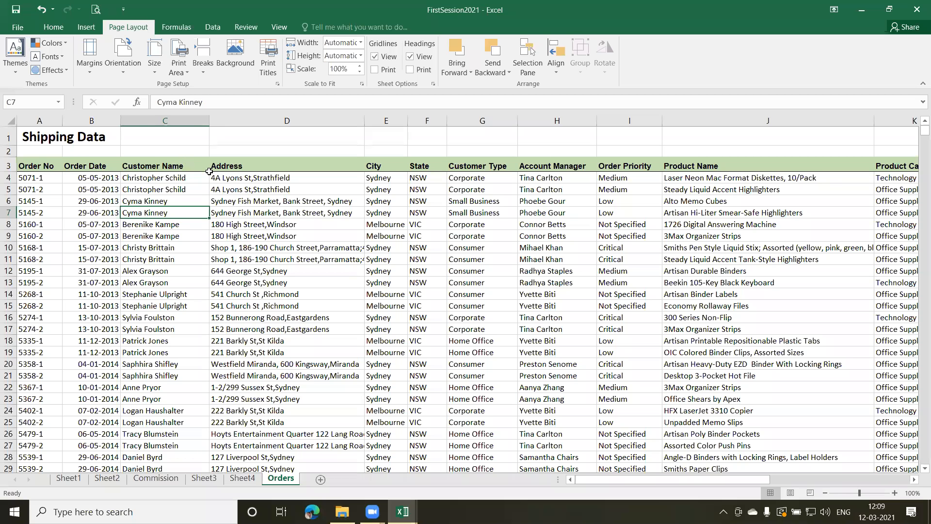
- Insert a page break above row 21 of the Orders sheet
left_click(279, 270)
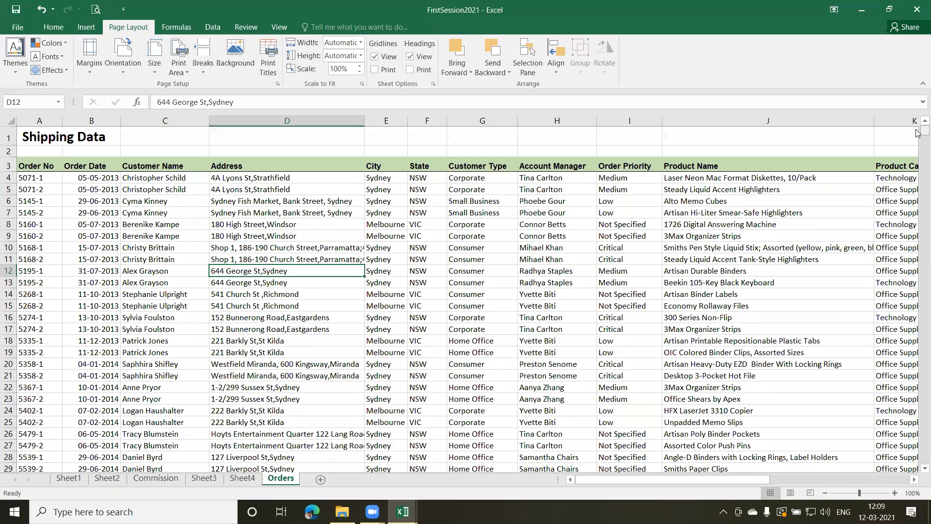
scroll(5, 360, "down", 1)
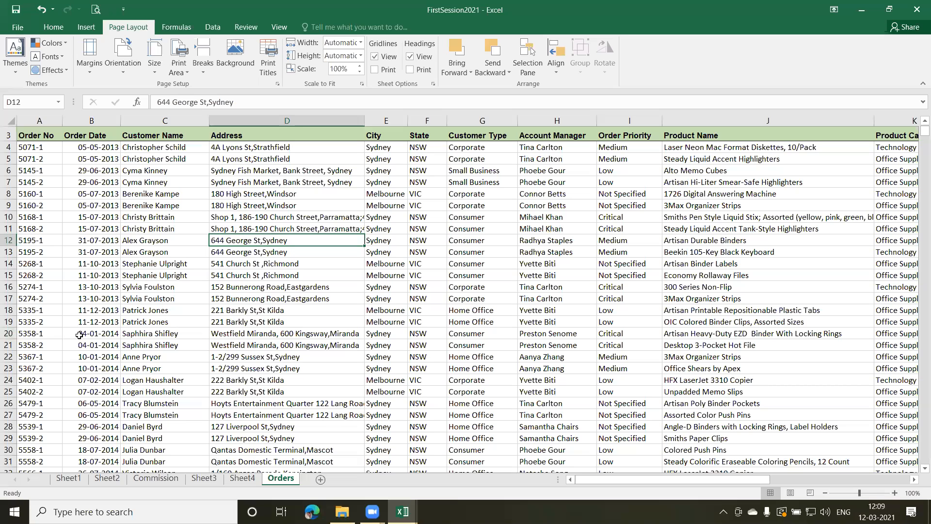
left_click(7, 344)
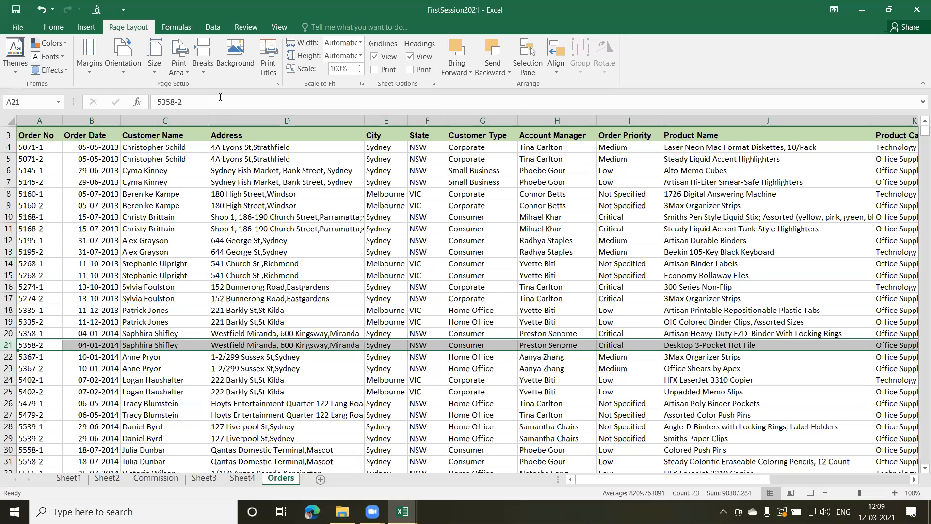
left_click(204, 72)
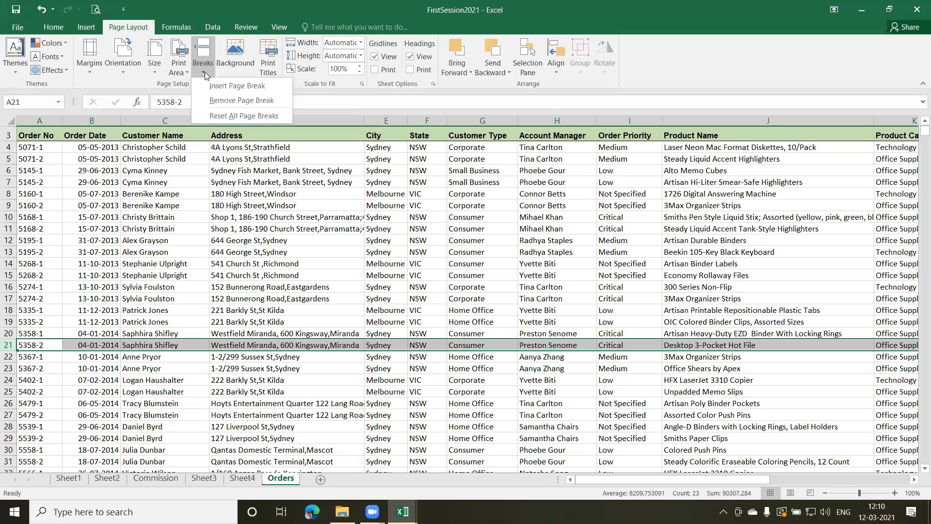
left_click(250, 85)
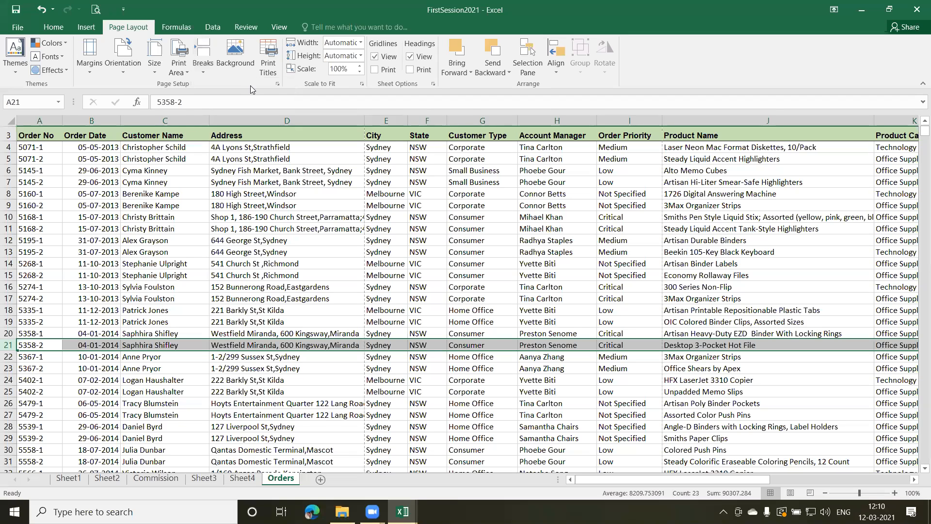
left_click(109, 252)
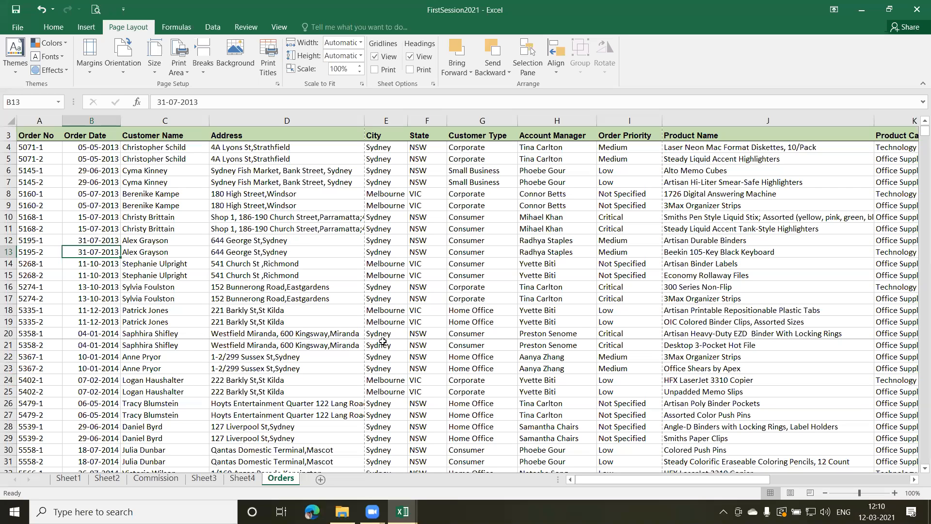
- Check in the print preview how the first pages of the Orders sheet split at the inserted page break
left_click(18, 28)
left_click(22, 156)
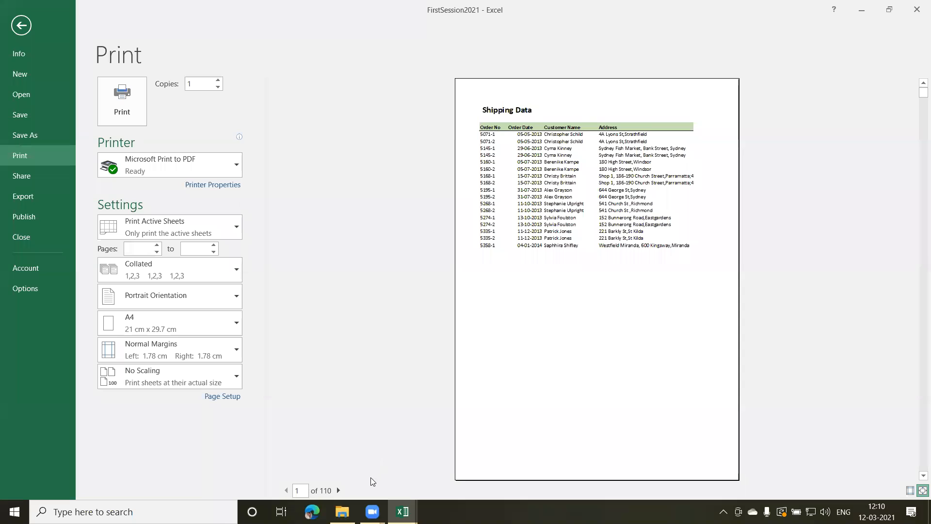
left_click(338, 491)
left_click(338, 491)
left_click(339, 490)
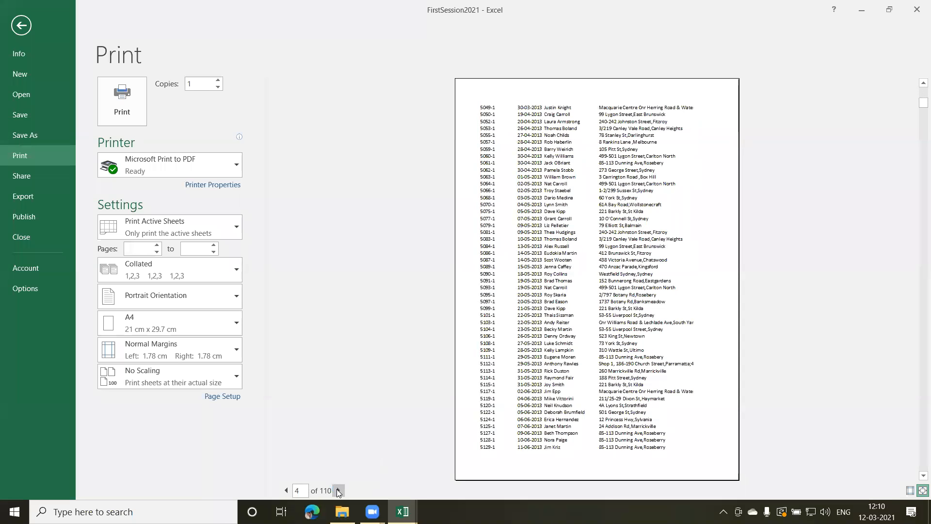
left_click(286, 491)
left_click(286, 491)
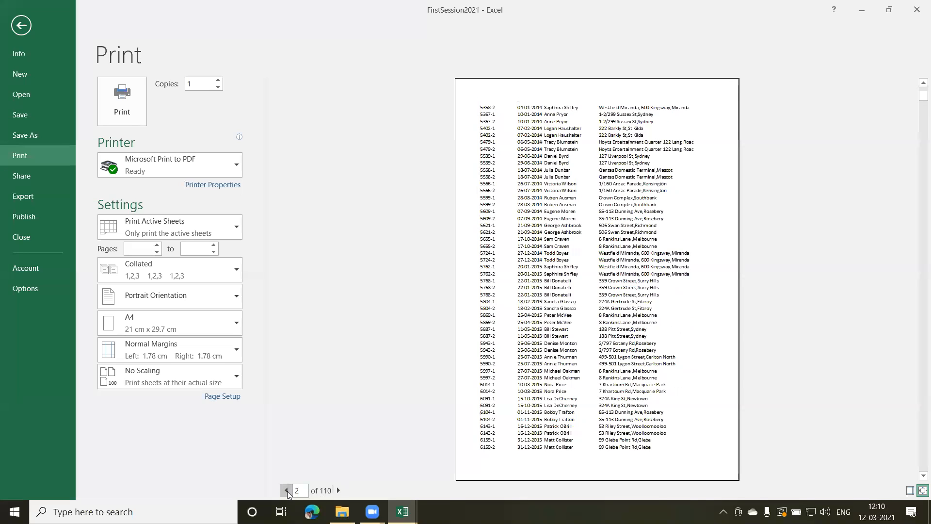
left_click(286, 490)
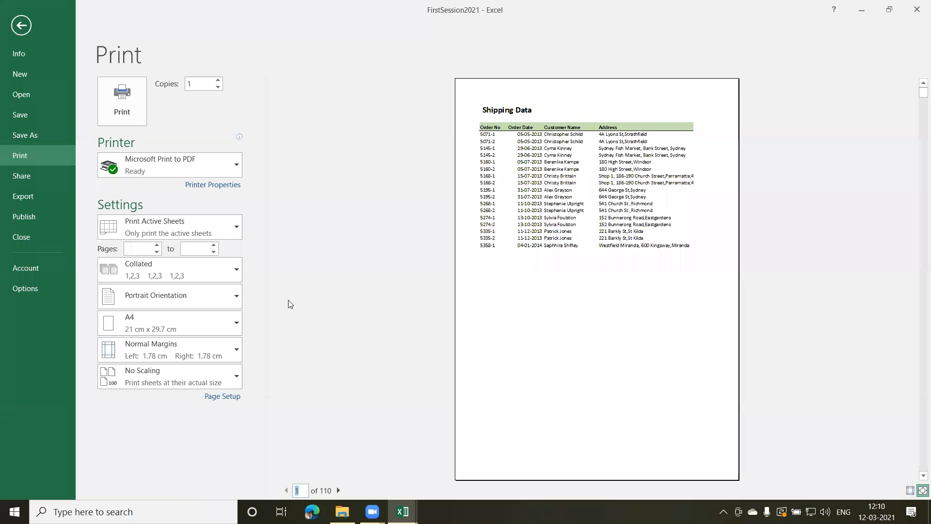
- Return to the worksheet and reset all page breaks on the Orders sheet
left_click(21, 26)
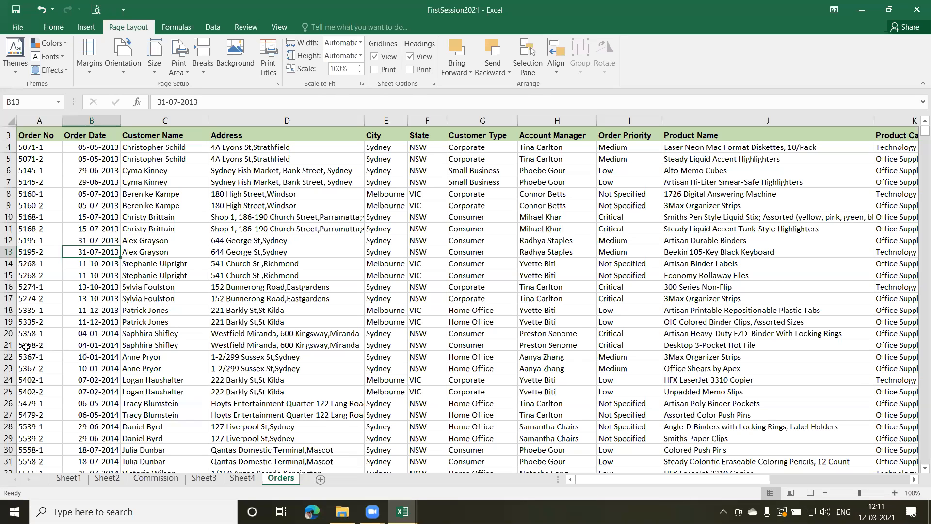
left_click(7, 345)
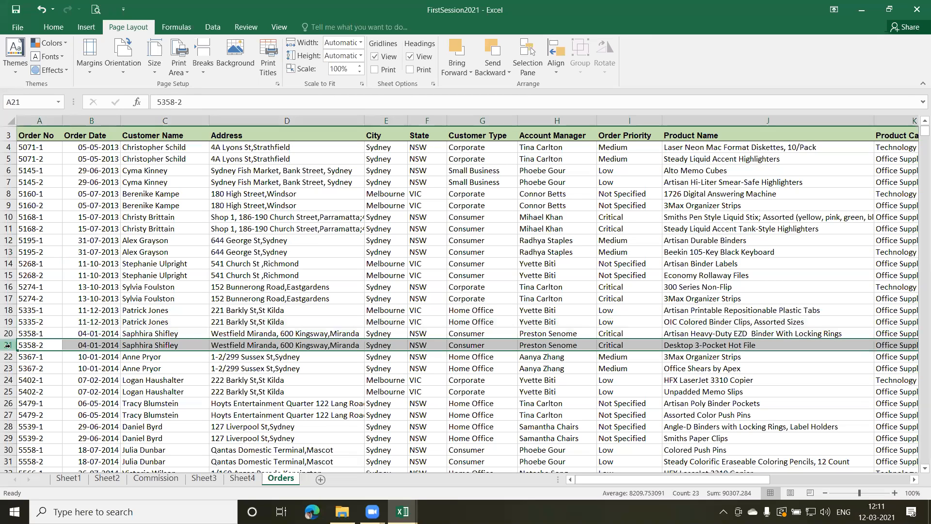
left_click(209, 74)
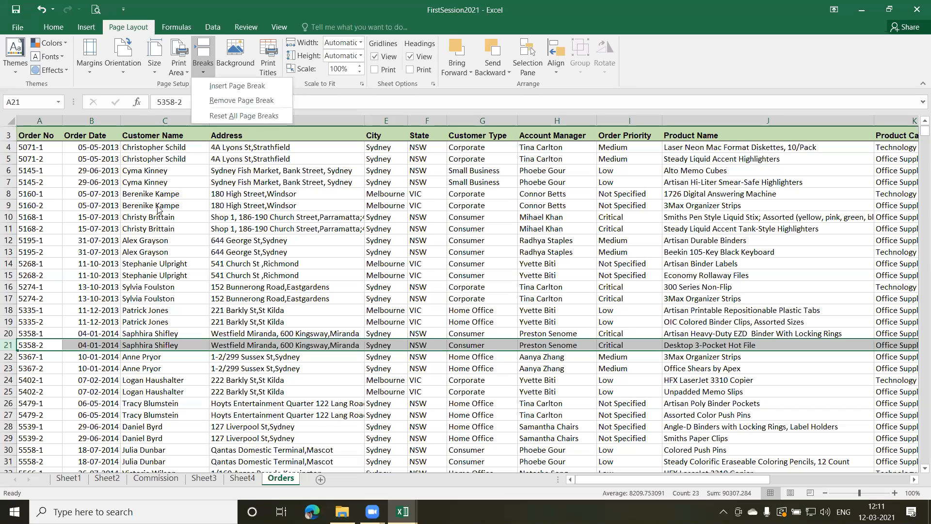
left_click(147, 218)
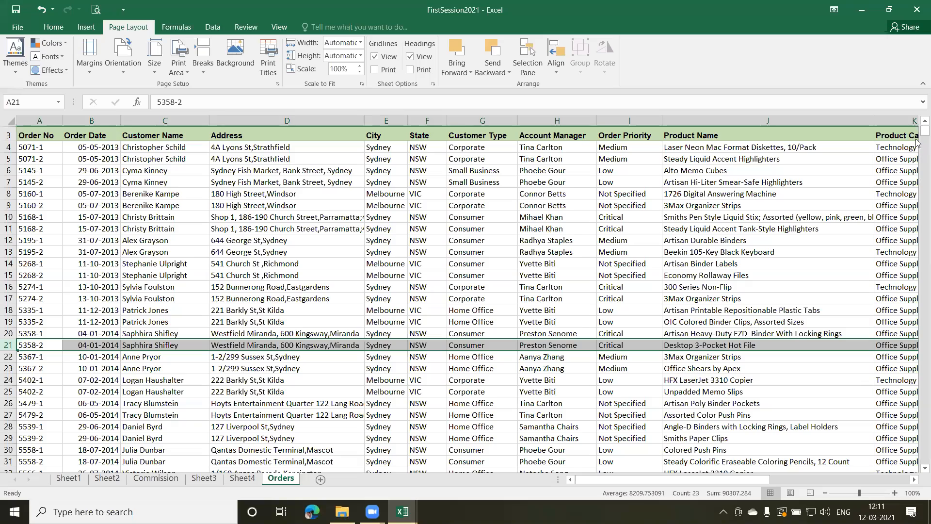
mouse_move(923, 131)
left_mouse_down()
mouse_move(922, 395)
mouse_move(916, 128)
left_mouse_up()
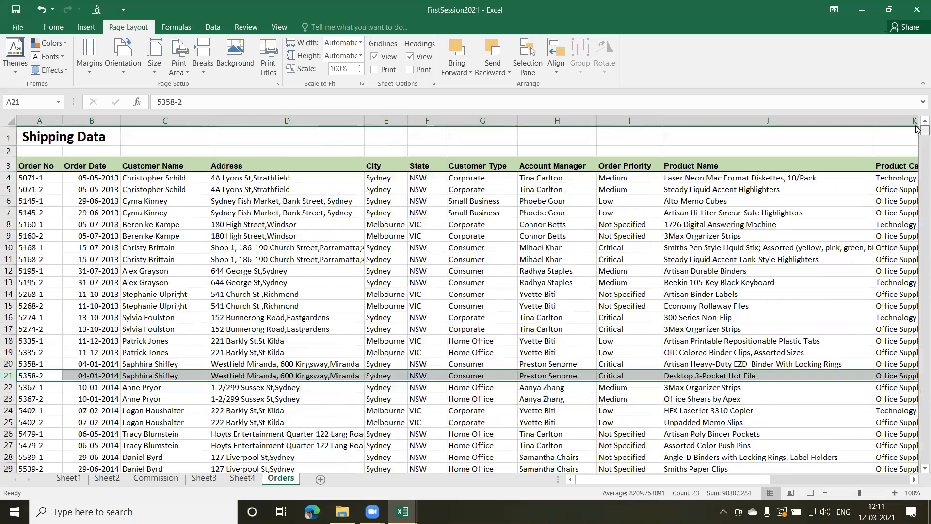
left_click(242, 316)
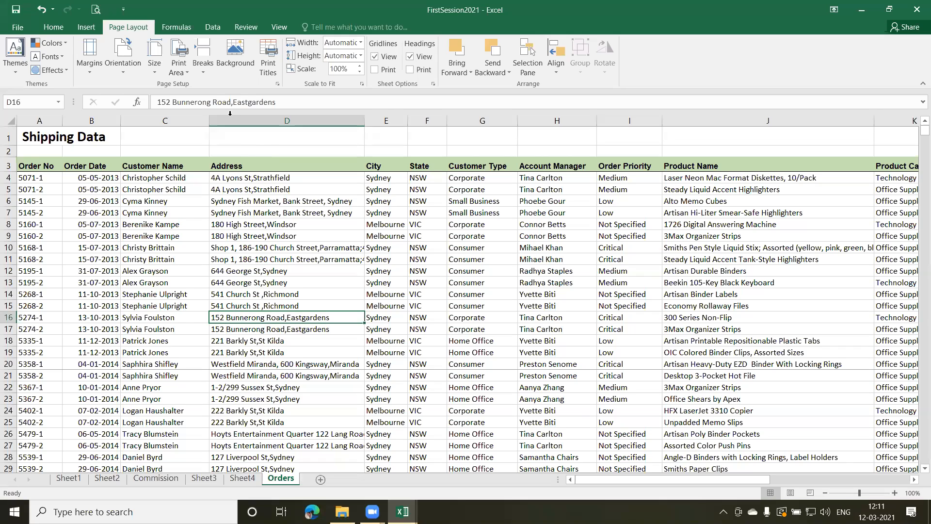
left_click(202, 73)
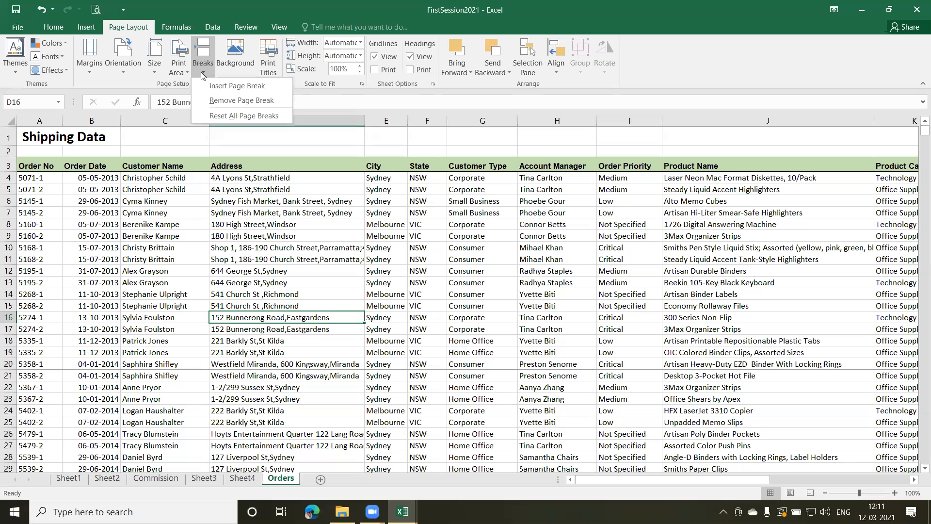
left_click(231, 116)
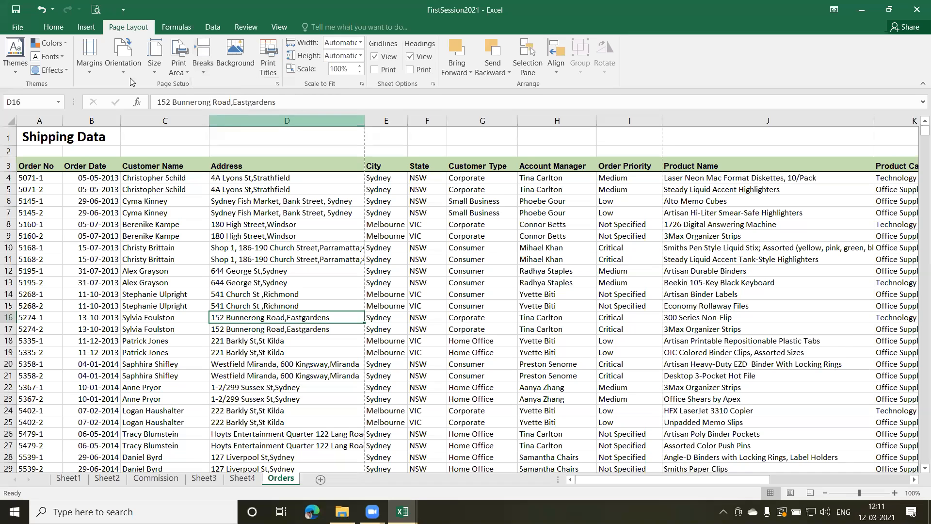
- Check the first three pages of the Orders sheet in the print preview and return to the worksheet
left_click(17, 27)
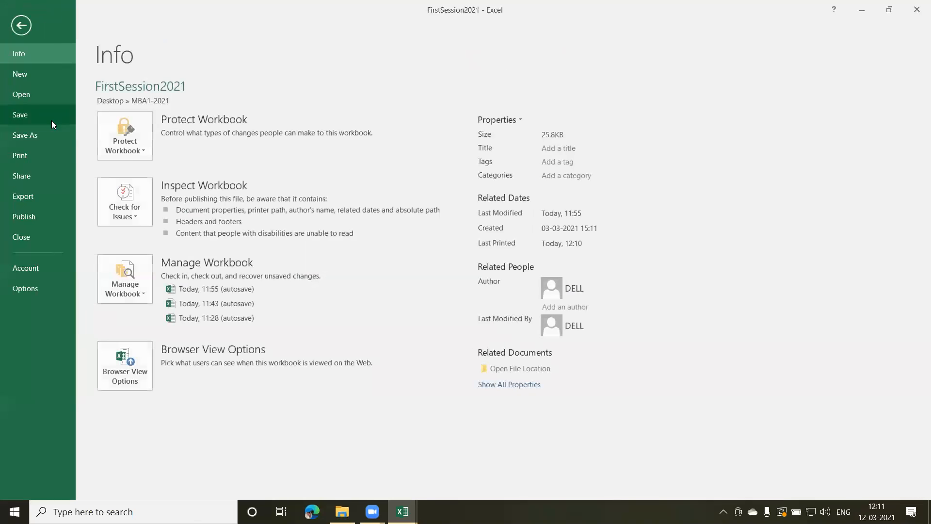
left_click(29, 154)
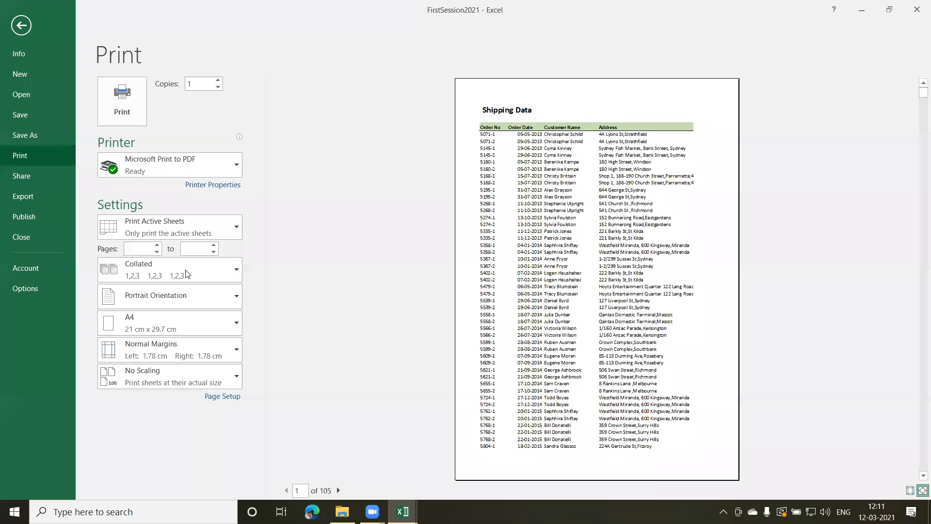
left_click(338, 491)
left_click(339, 491)
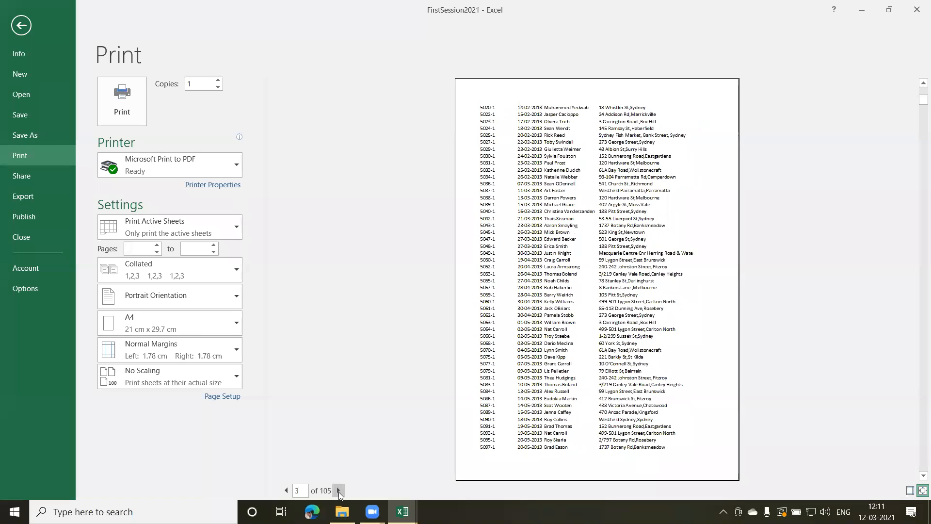
left_click(286, 491)
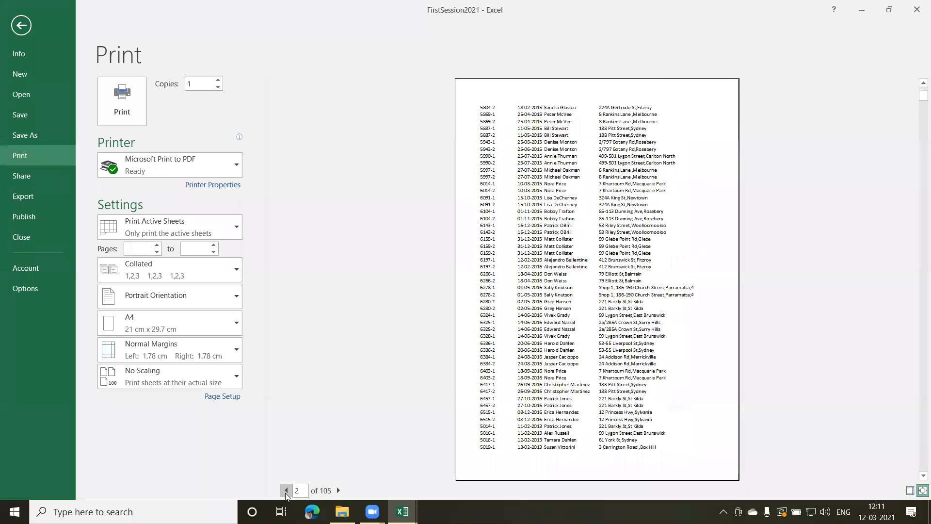
left_click(286, 490)
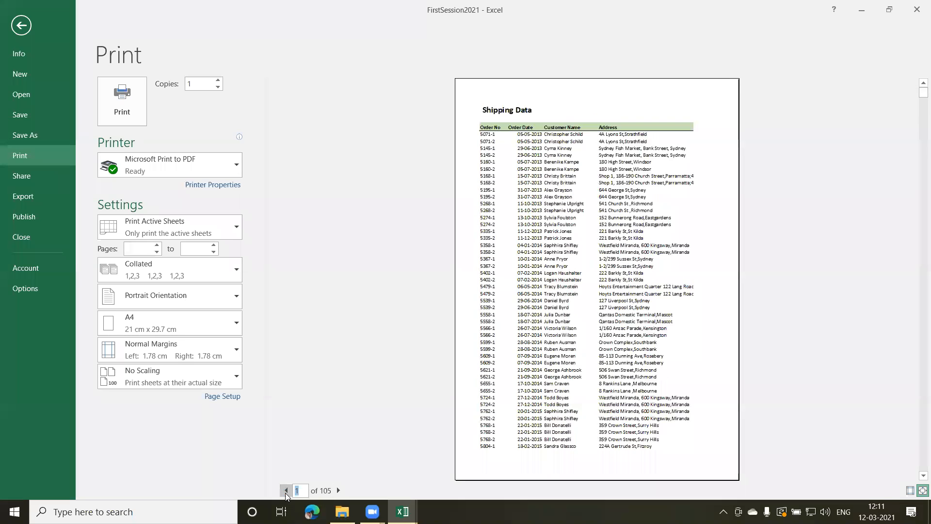
left_click(24, 27)
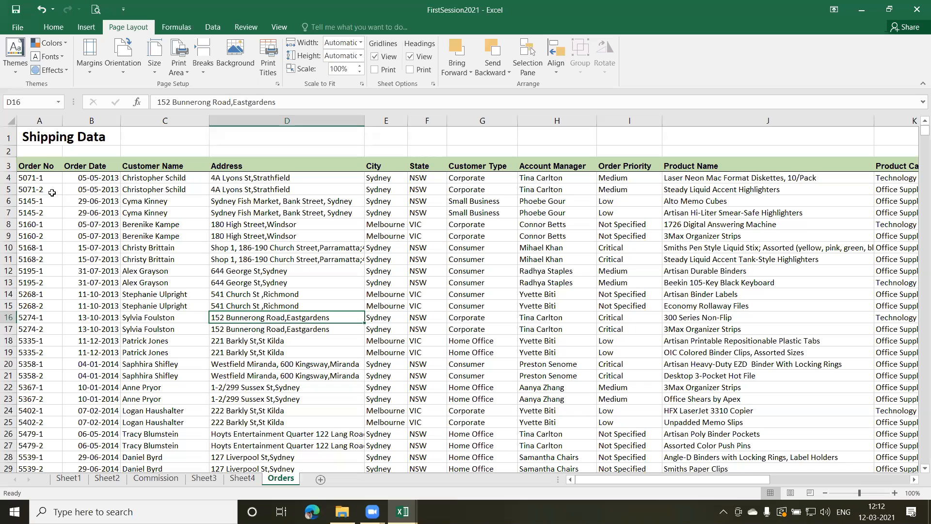
- Set the range A3:D22 of the Orders sheet as the print area and check it in the print preview
left_click_drag(38, 163, 313, 381)
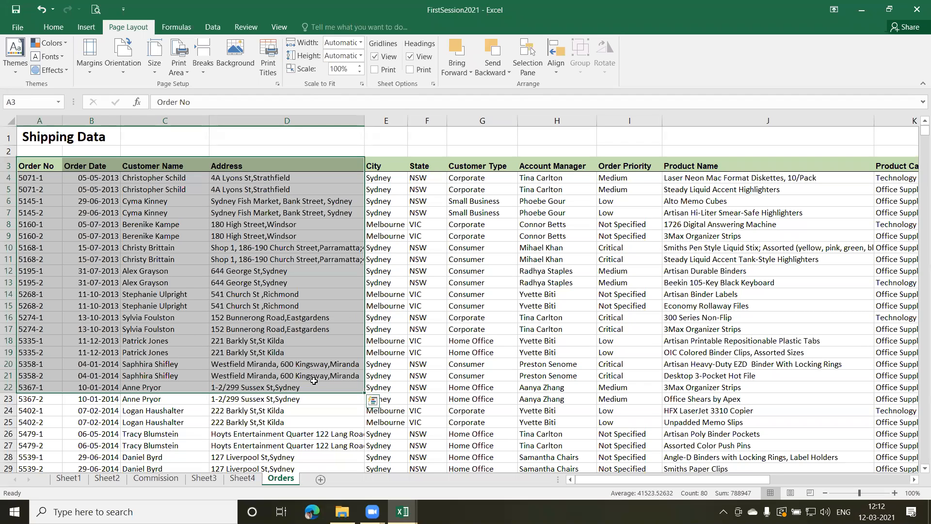
left_click(183, 73)
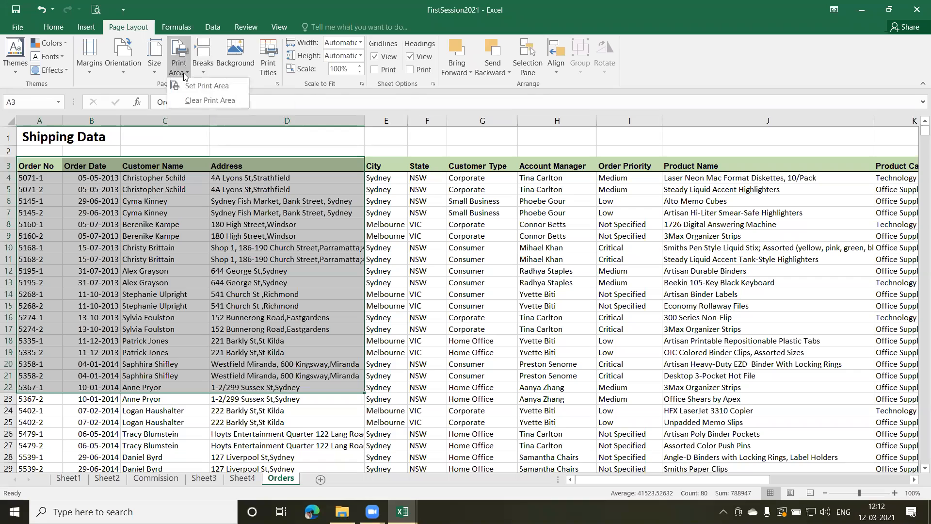
left_click(213, 87)
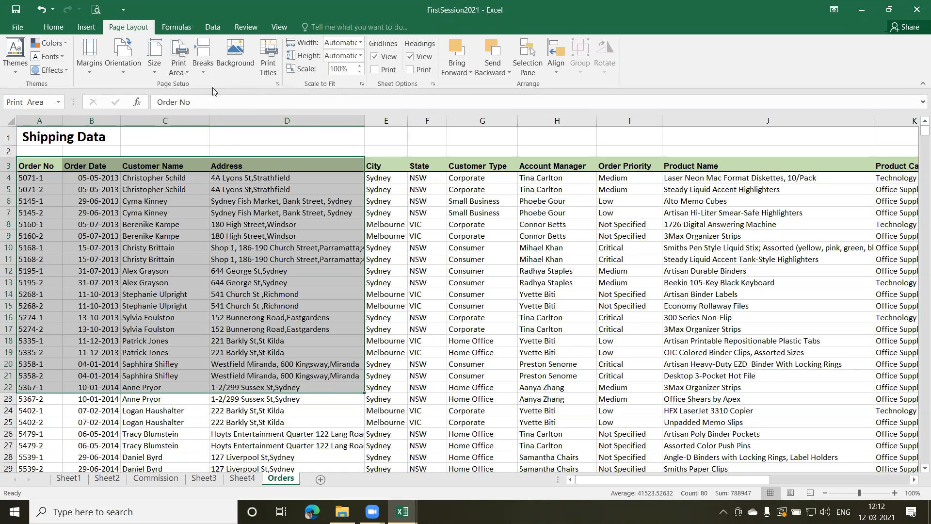
left_click(119, 422)
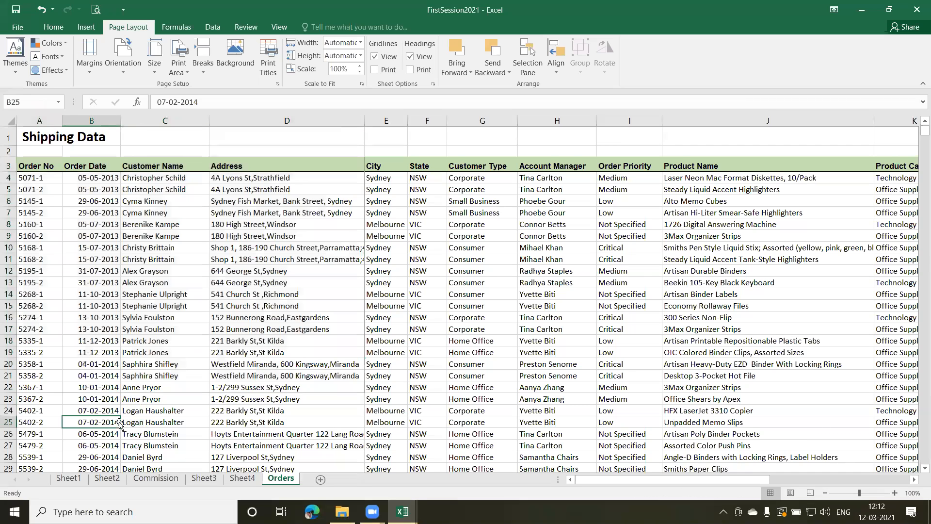
key("ctrl+p")
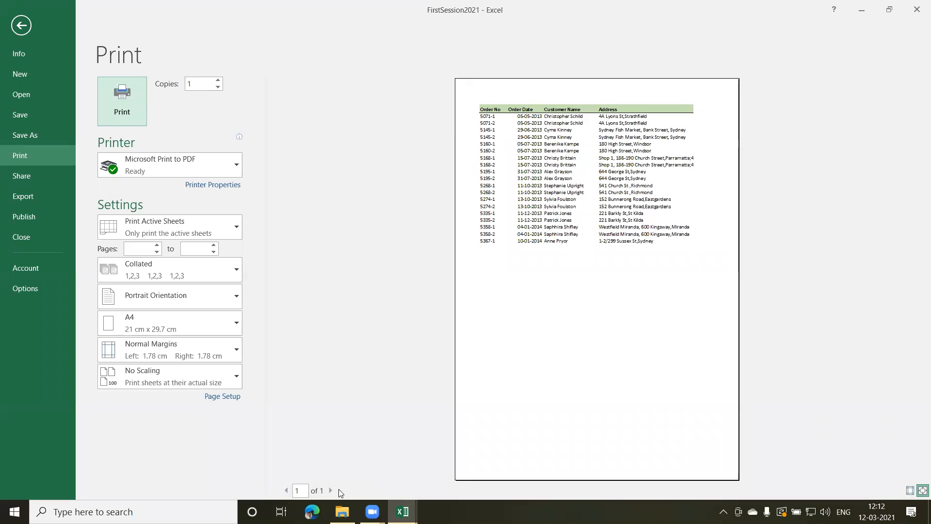
left_click(22, 26)
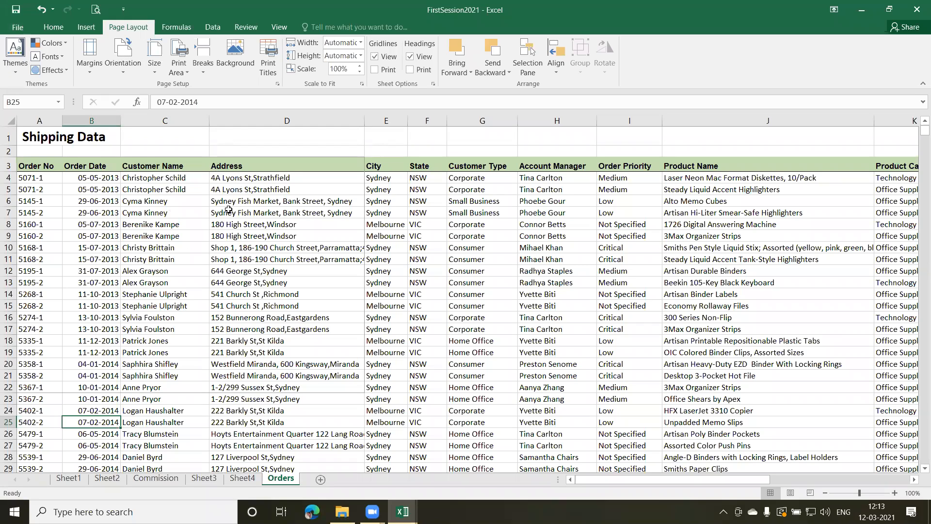
- Clear the print area of the Orders sheet
left_click(187, 78)
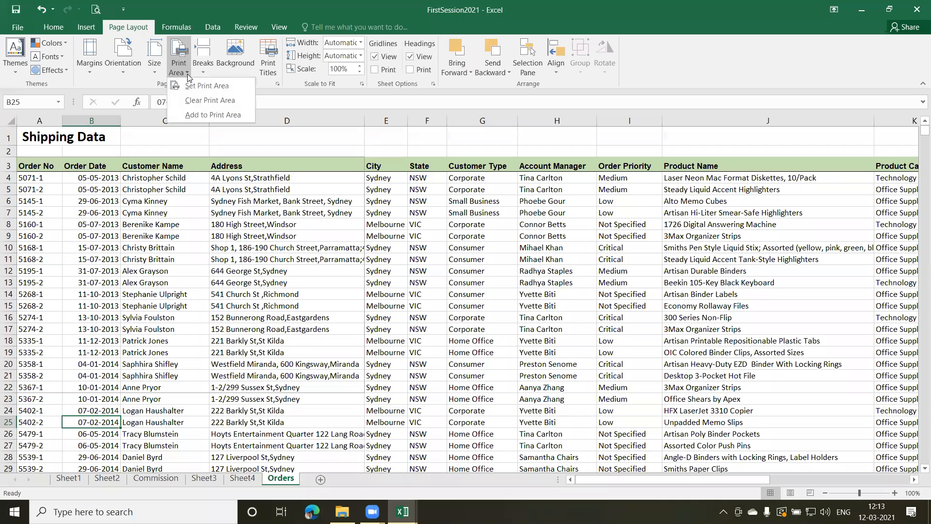
left_click(222, 101)
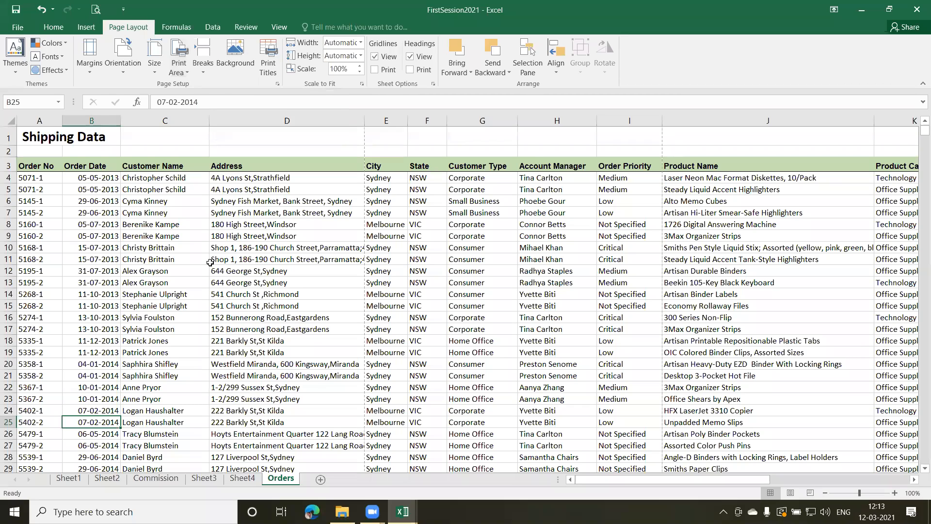
left_click(322, 260)
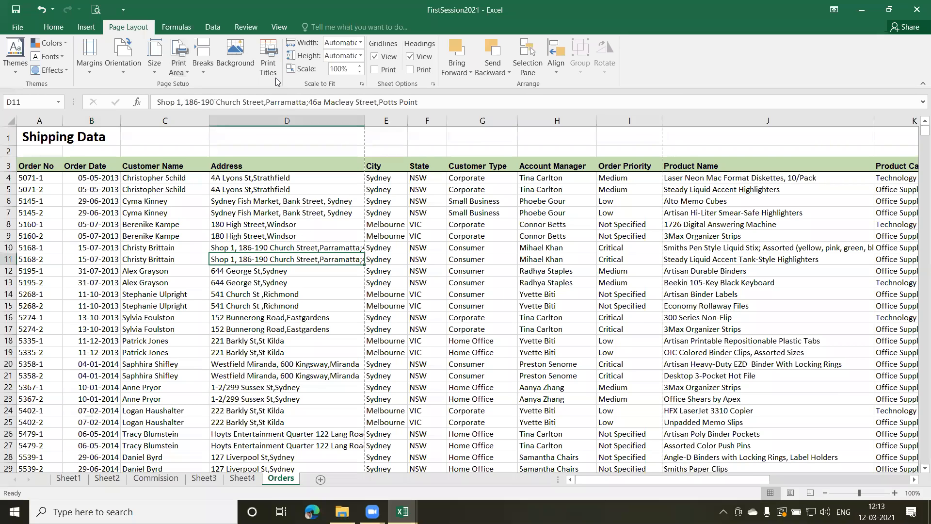
- Apply the butterfly picture IMG-20161208-WA0013 from the Pictures folder as the Orders sheet's background and delete that background again
left_click(239, 50)
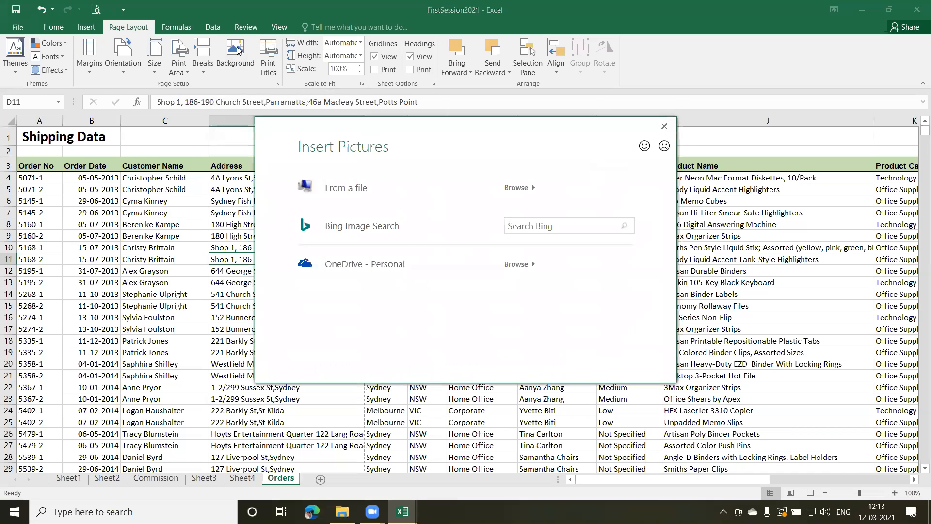
left_click(341, 197)
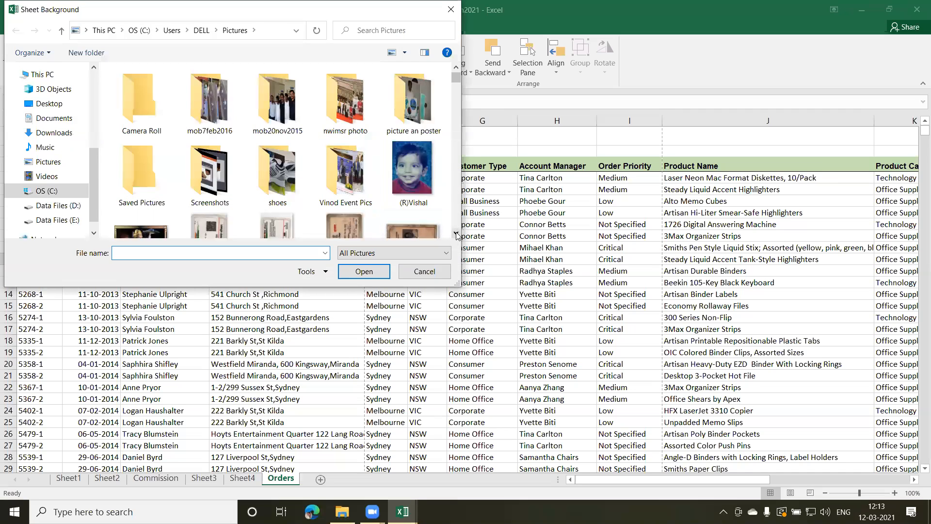
left_click(456, 233)
left_click(456, 233)
left_click(456, 233)
left_click(456, 233)
left_click(456, 233)
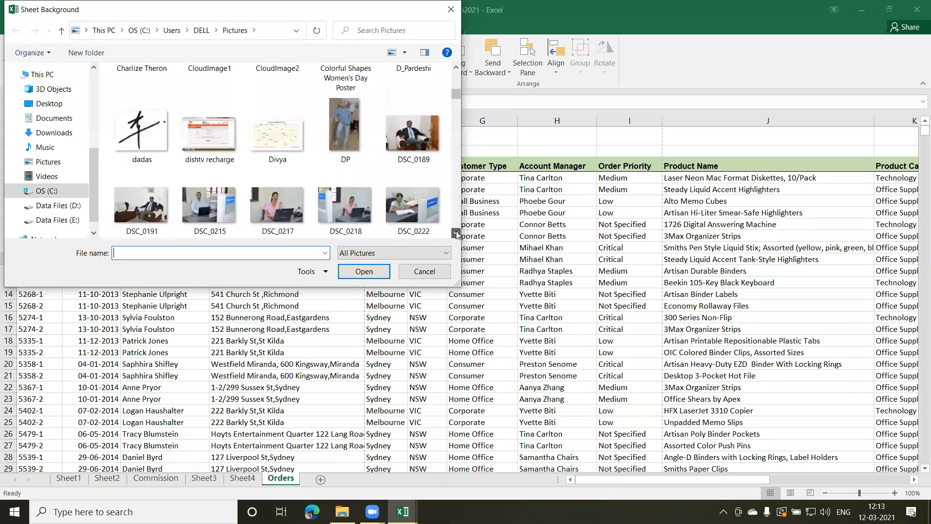
left_click(456, 234)
left_click(456, 233)
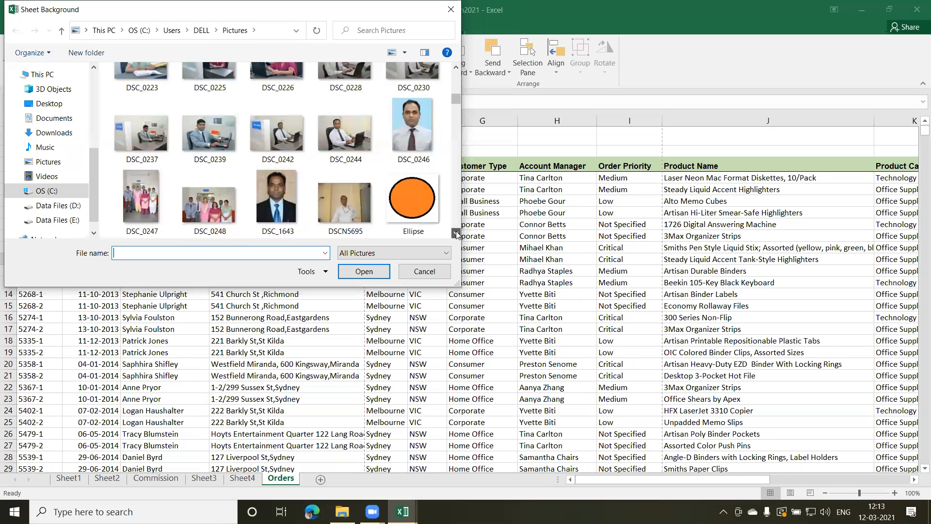
left_click(456, 234)
left_click(456, 233)
left_click(456, 233)
left_click(456, 233)
left_click(456, 234)
left_click(456, 234)
left_click(456, 234)
left_click(456, 233)
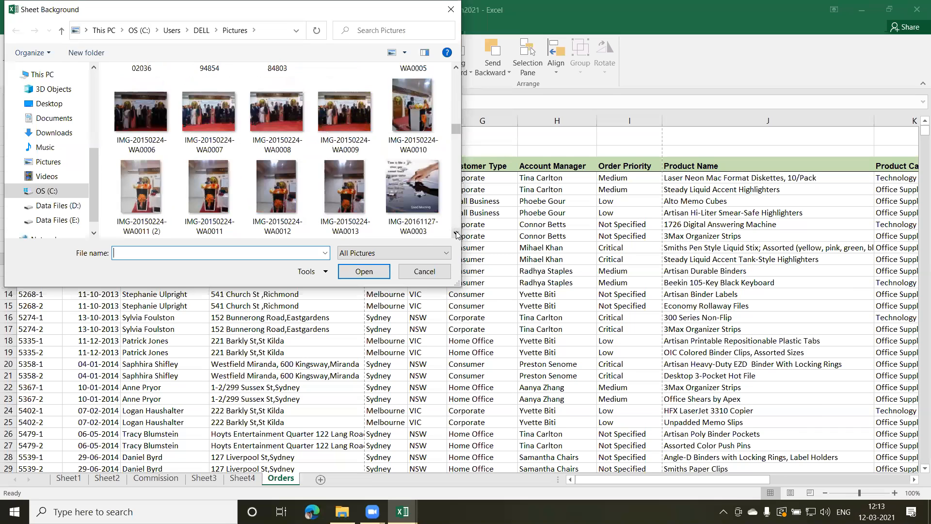
left_click(456, 233)
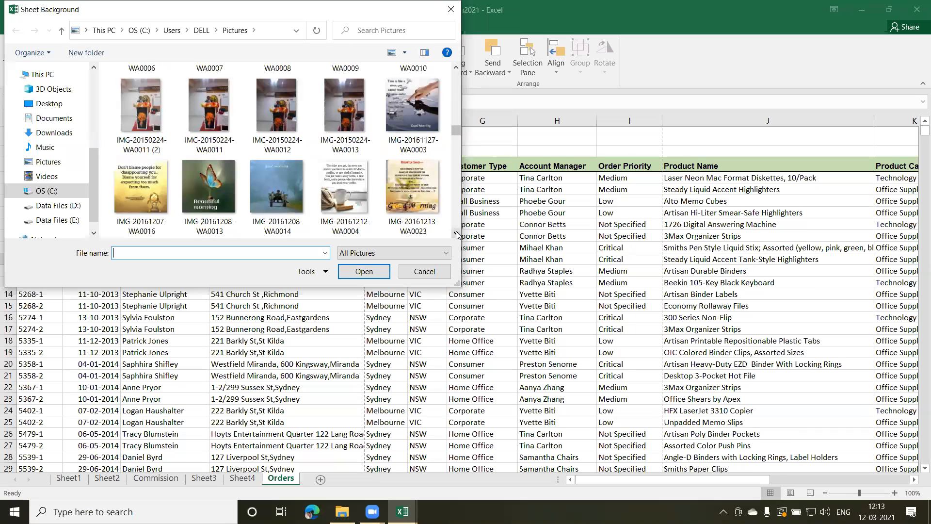
left_click(217, 189)
left_click(359, 272)
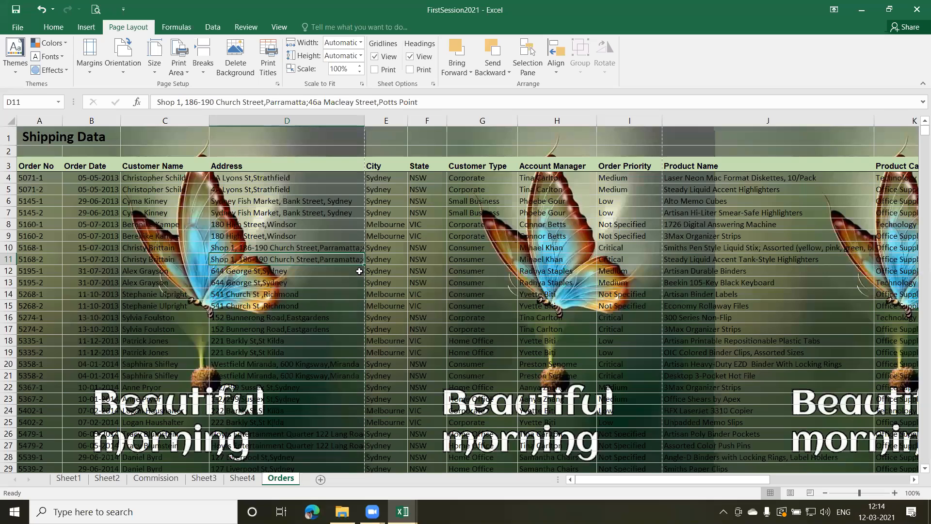
left_click(235, 57)
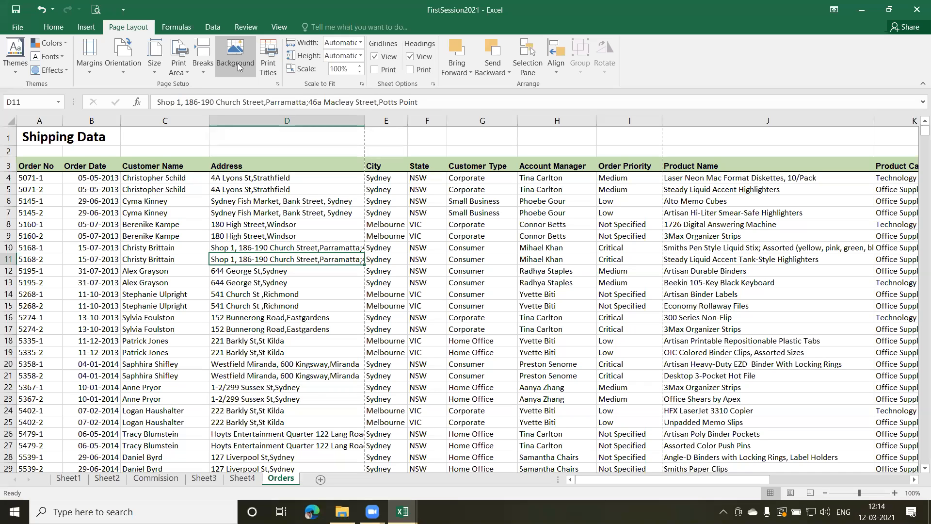
- Examine the Print Titles settings of the Orders sheet and close them
left_click(270, 55)
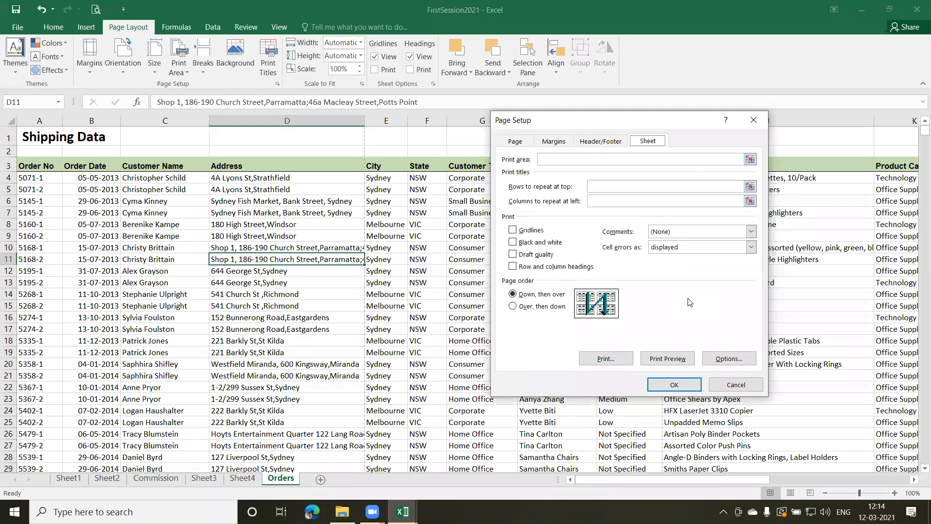
left_click(737, 384)
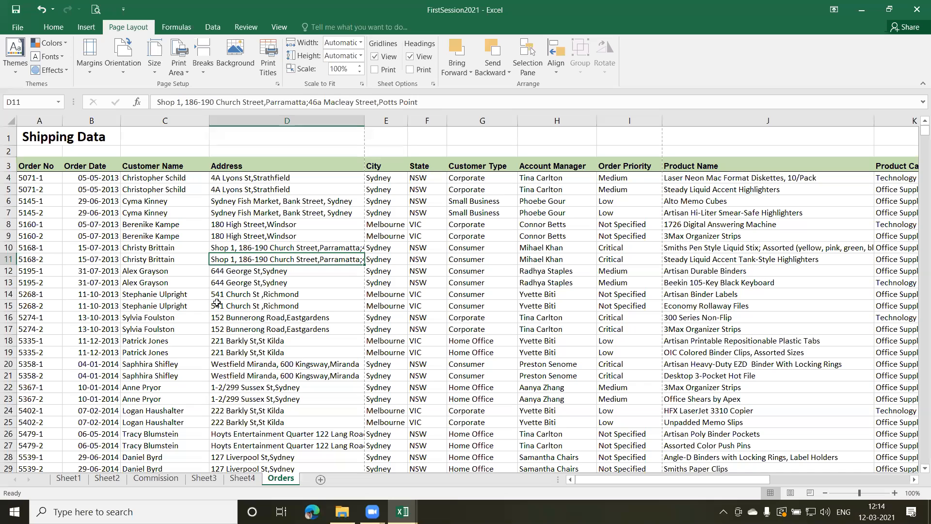
- Examine how the heading row and first columns of the Orders sheet behave while browsing the data without frozen panes
left_click(280, 27)
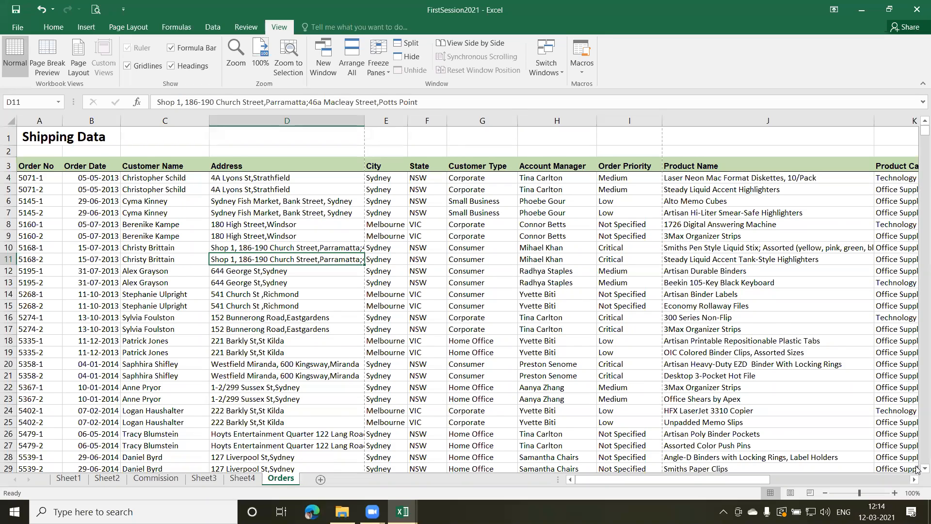
scroll(917, 469, "down", 2)
scroll(918, 470, "down", 2)
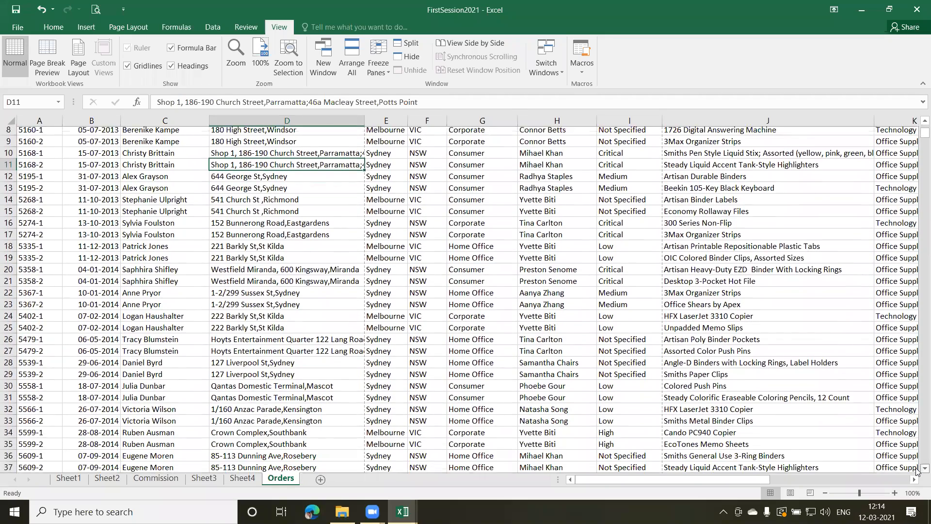
scroll(917, 469, "down", 2)
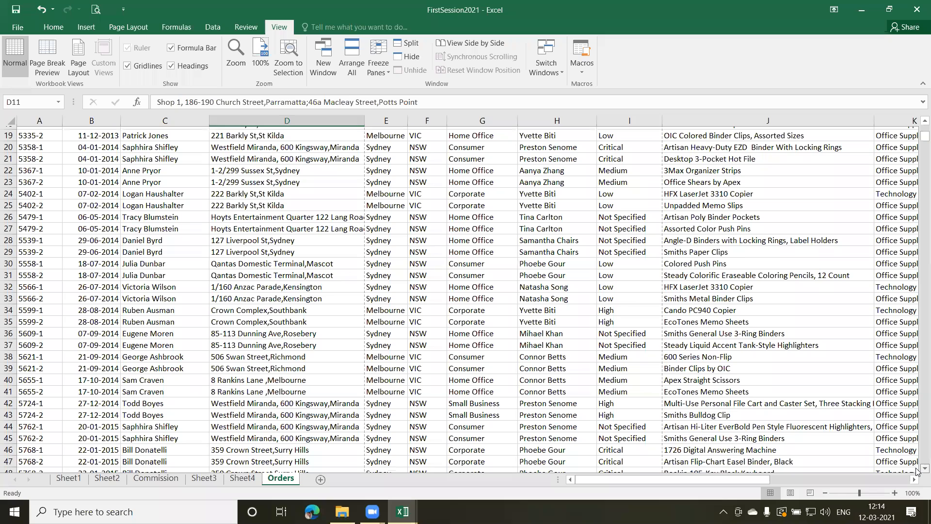
scroll(917, 470, "down", 2)
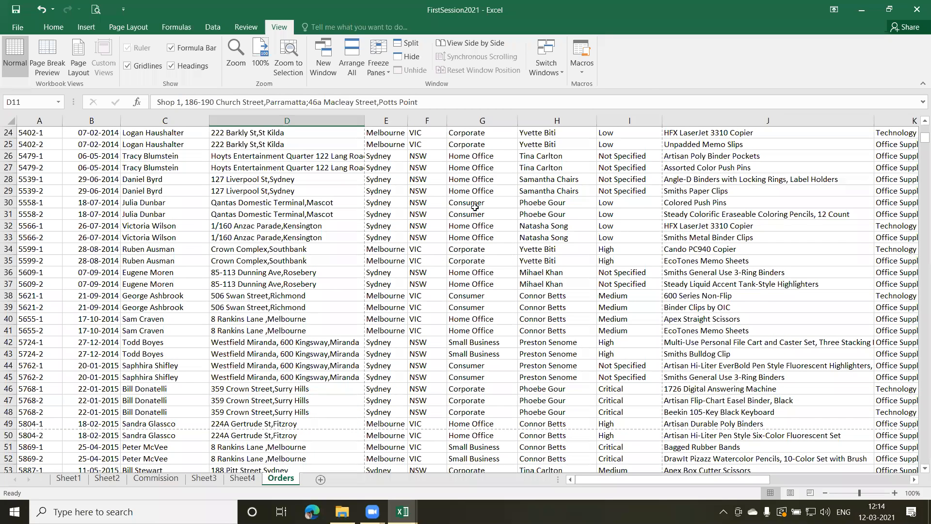
left_click(294, 204)
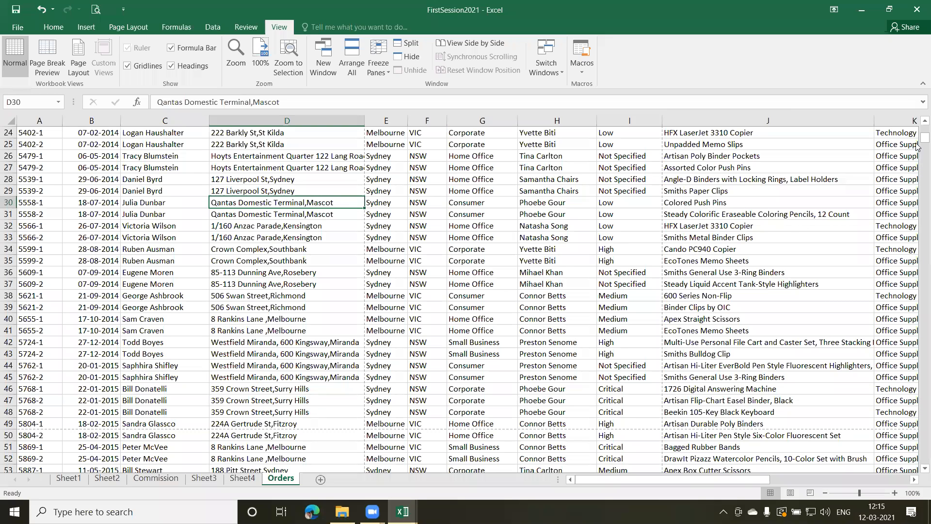
left_click_drag(918, 141, 918, 127)
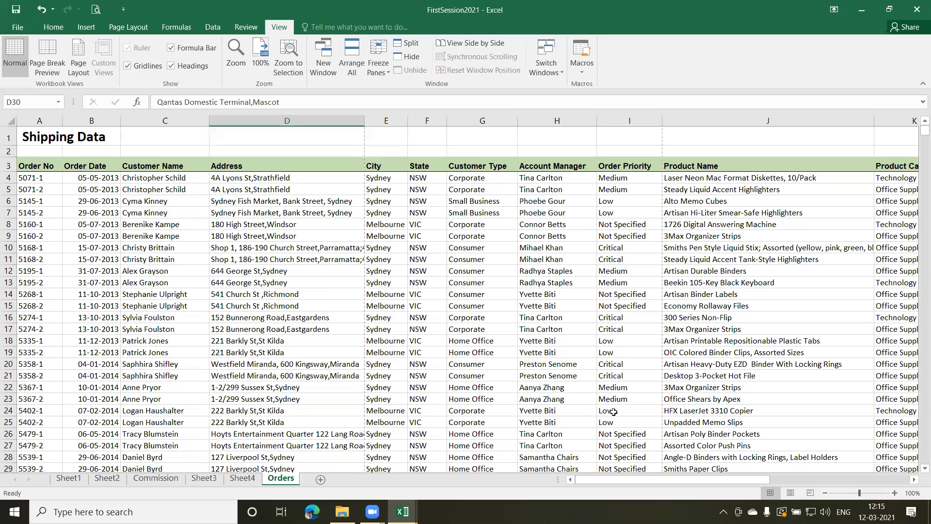
left_click_drag(639, 479, 745, 480)
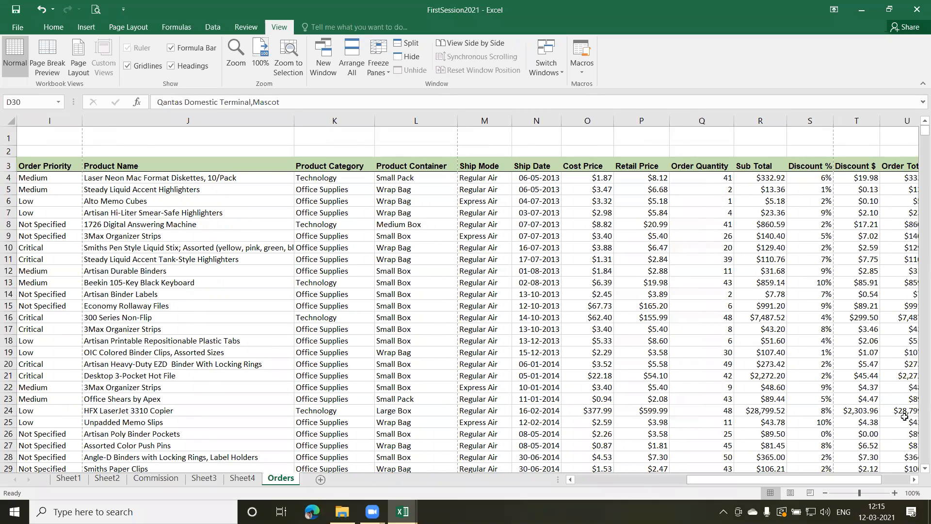
scroll(916, 471, "down", 3)
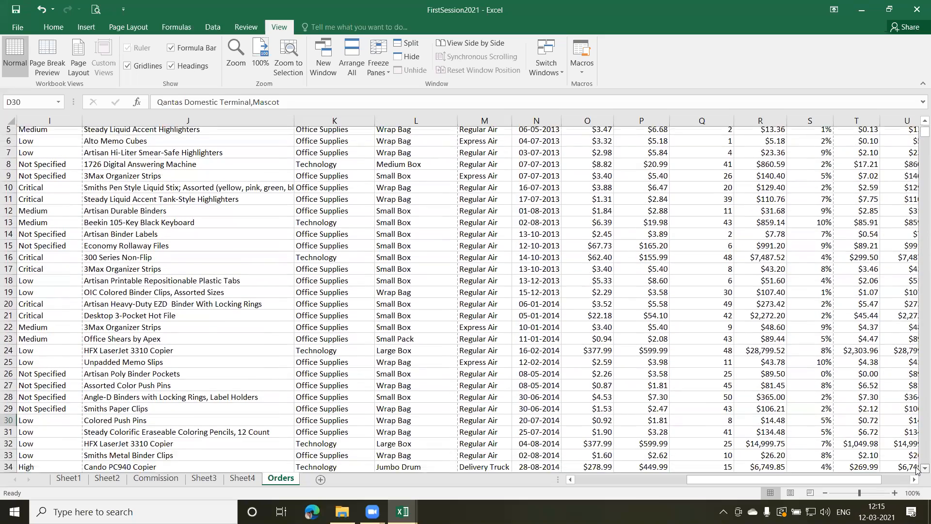
scroll(917, 471, "down", 1)
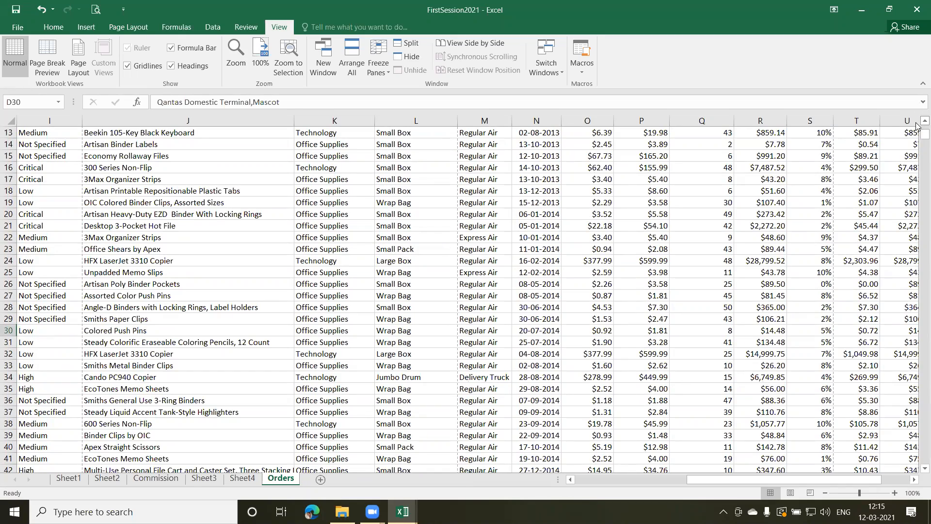
scroll(917, 125, "up", 1)
scroll(916, 125, "up", 4)
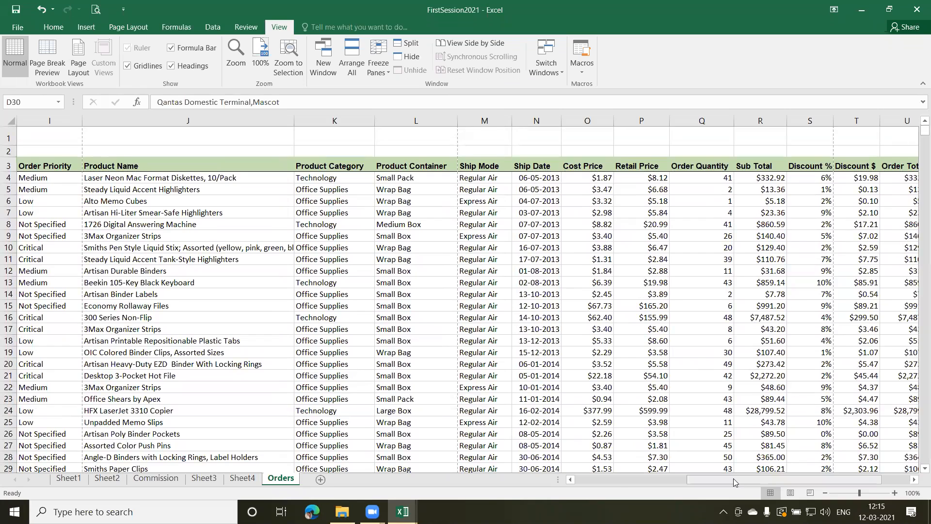
left_click(570, 479)
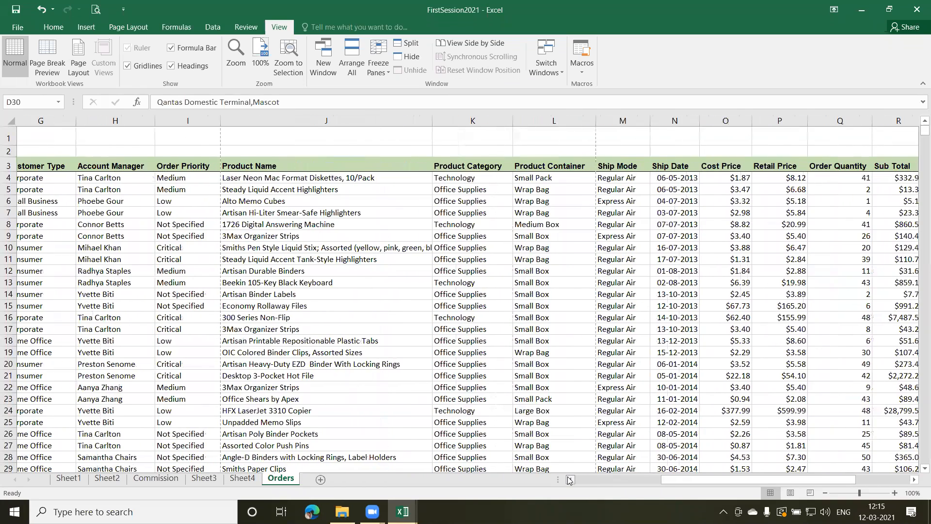
left_click(570, 480)
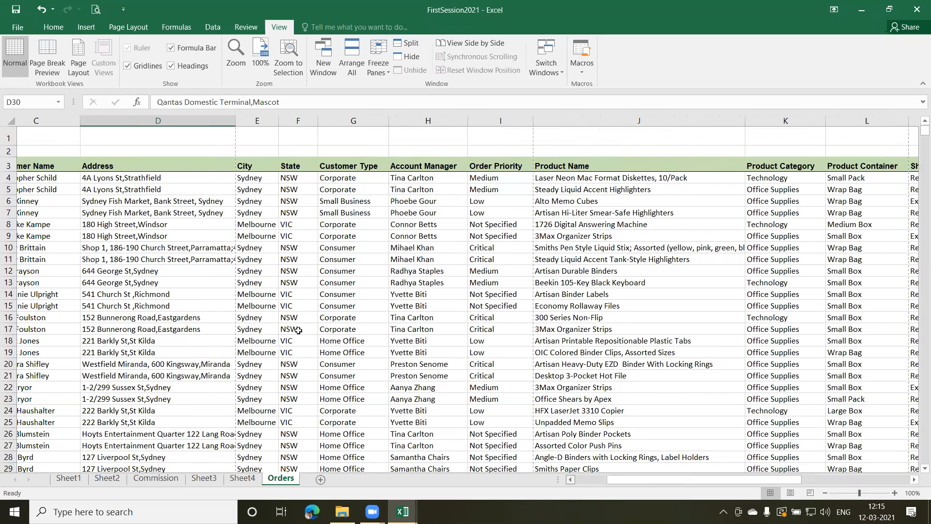
scroll(298, 331, "left", 2)
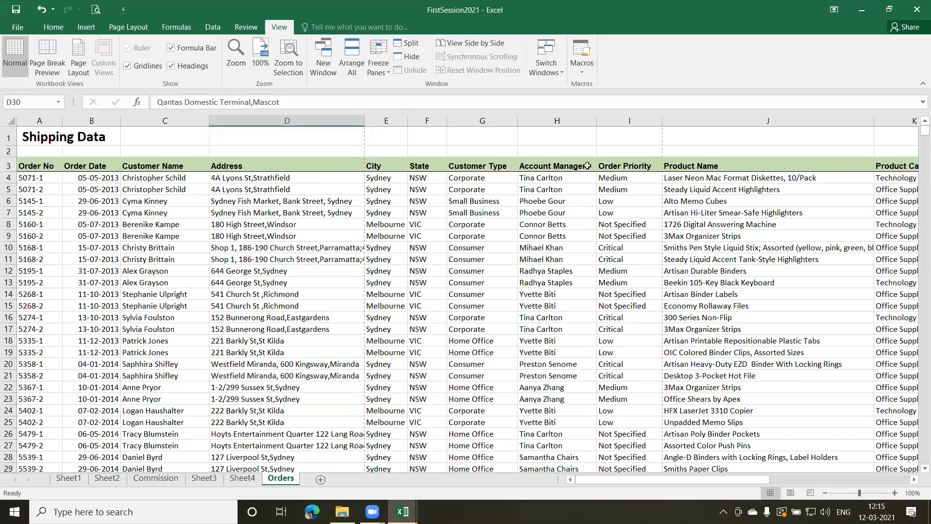
- Freeze the rows above cell A4 of the Orders sheet with Freeze Panes
left_click(37, 178)
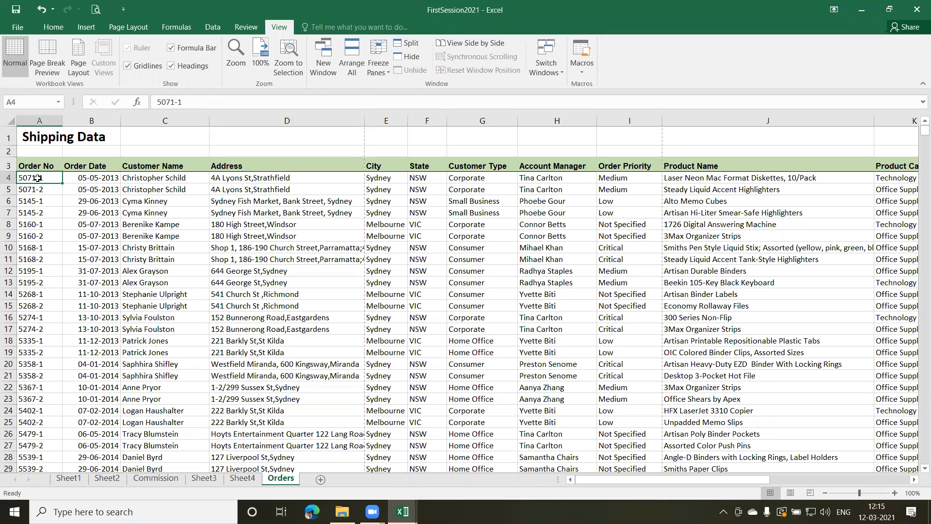
left_click(389, 72)
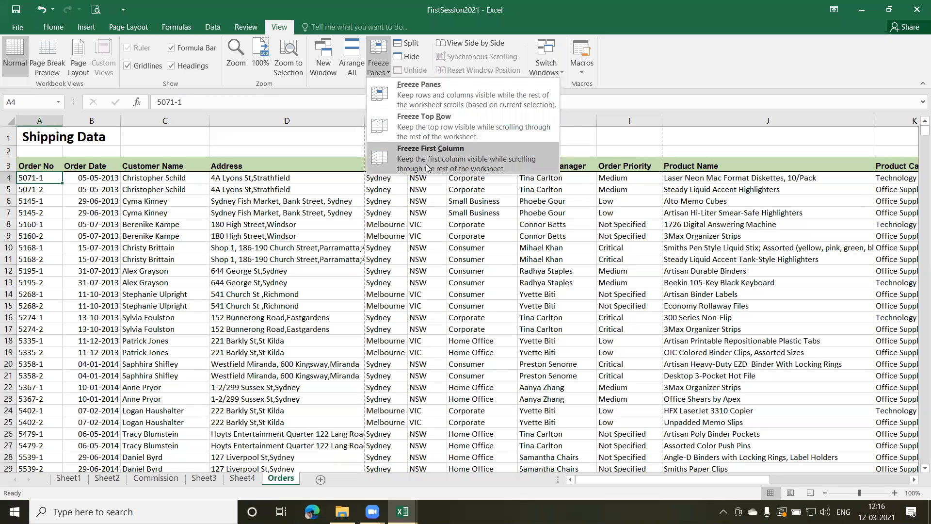
left_click(437, 94)
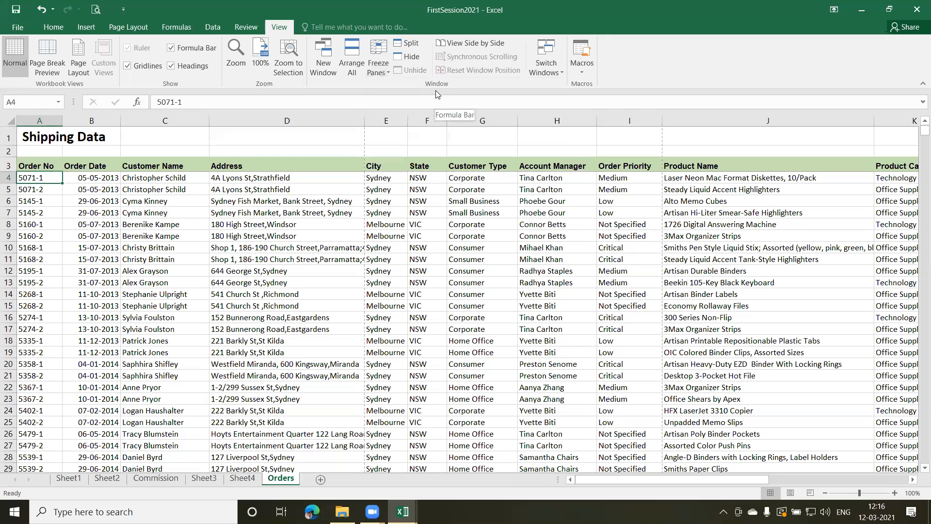
- Check the frozen heading rows by moving down the Order No column to row 48 and back to cell A4
key("Down")
key("Down")
key("Down")
key("Down")
key("Down")
key("Down")
key("Down")
key("Down")
key("Down")
key("Down")
key("Down")
key("Down")
key("Down")
key("Down")
key("Down")
key("Down")
key("Down")
key("Down")
key("Down")
key("Down")
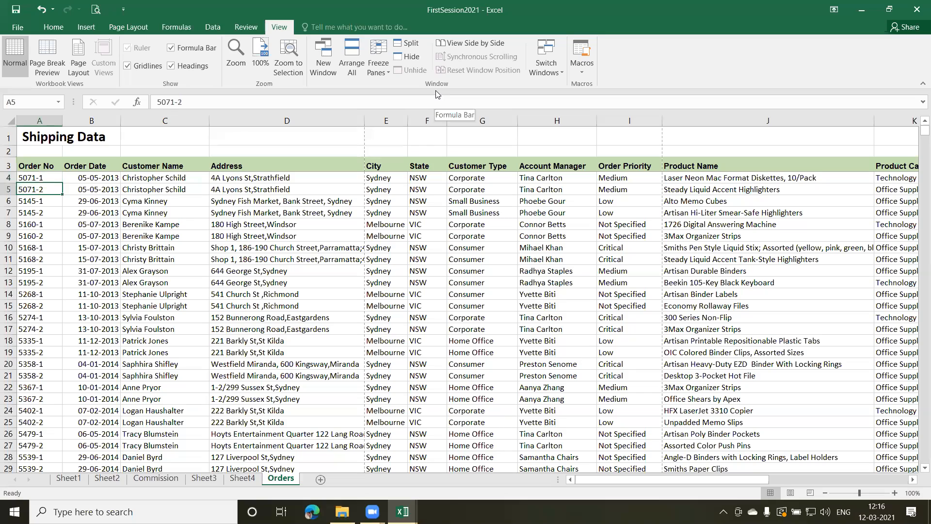
key("Down")
key("Down")
key("Down")
key("Down")
key("Down")
key("Down")
key("Down")
key("Down")
key("Down")
key("Down")
key("Down")
key("Down")
key("Down")
key("Down")
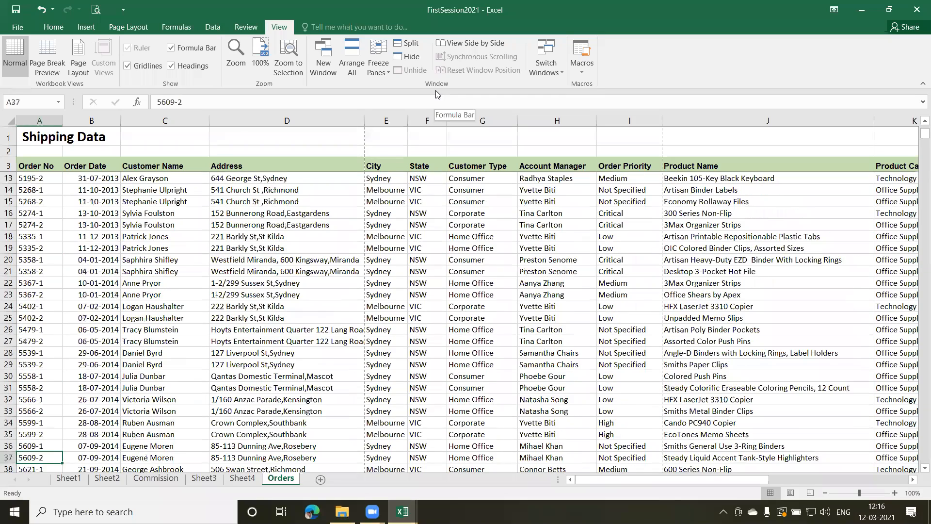
key("Down")
key("Down")
key("Down")
key("Down")
key("Down")
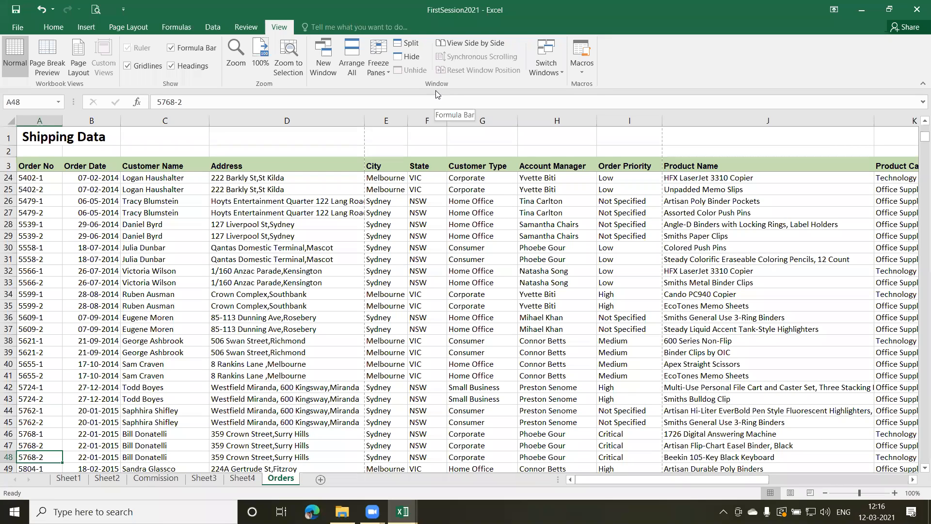
key("Up")
key("Up")
key("Up")
key("Up")
key("Up")
key("Up")
key("Up")
key("Up")
key("Up")
key("Up")
key("Up")
key("Up")
key("Up")
key("Up")
key("Up")
key("Up")
key("Up")
key("Up")
key("Up")
key("Up")
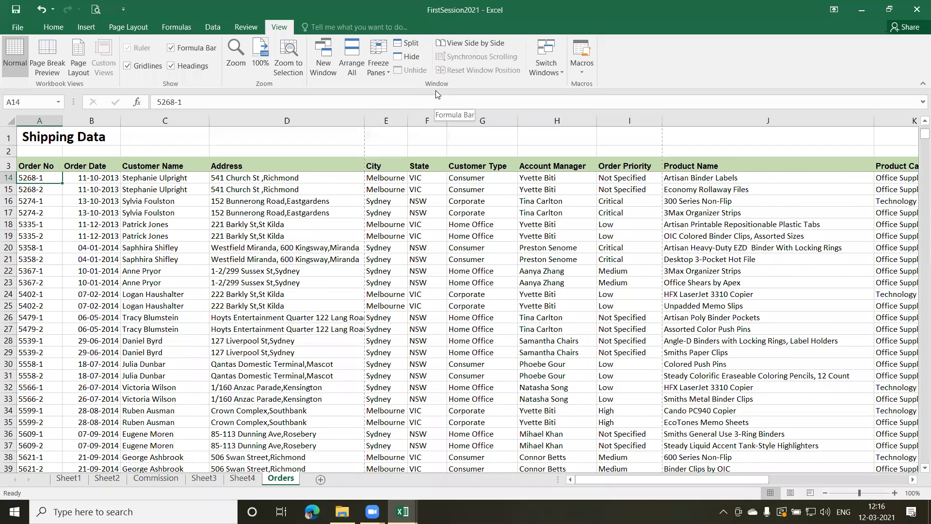
key("Up")
key("Up")
key("Up")
key("Up")
key("Up")
key("Up")
key("Up")
key("Up")
key("Up")
key("Up")
key("Up")
key("Up")
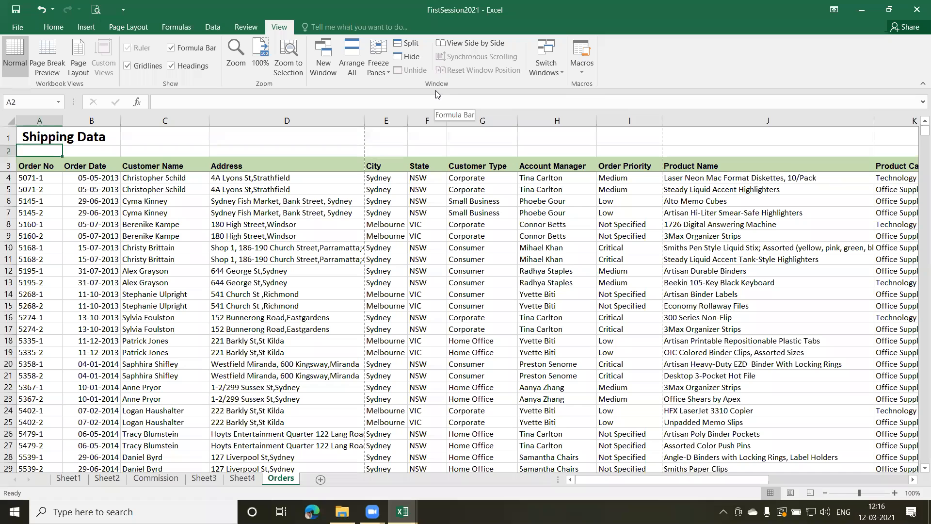
key("Down")
key("Down")
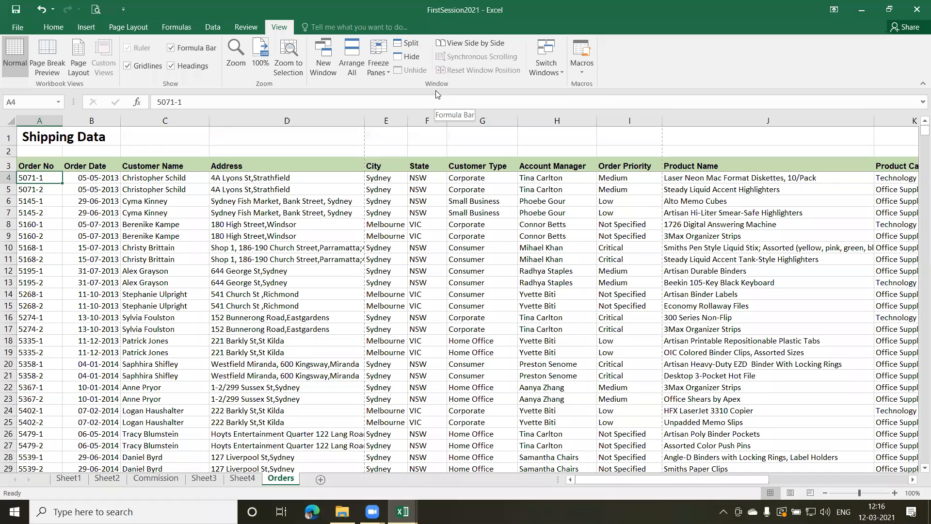
- Check how the columns behave by moving along row 4 to the Sub Total column and back to cell A4
key("Right")
key("Right")
key("Right")
key("Right")
key("Right")
key("Right")
key("Right")
key("Right")
key("Right")
key("Right")
key("Right")
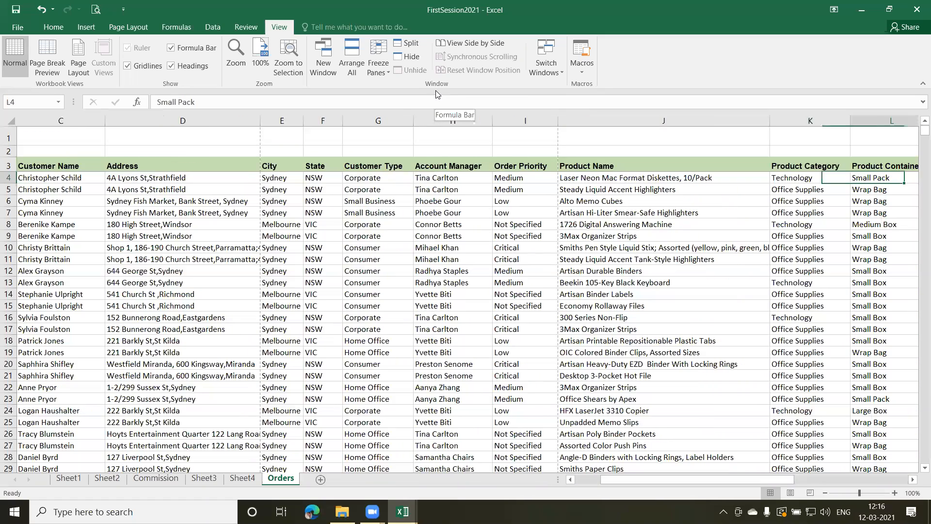
key("Right")
key("Right")
key("Right")
key("Right")
key("Right")
key("Right")
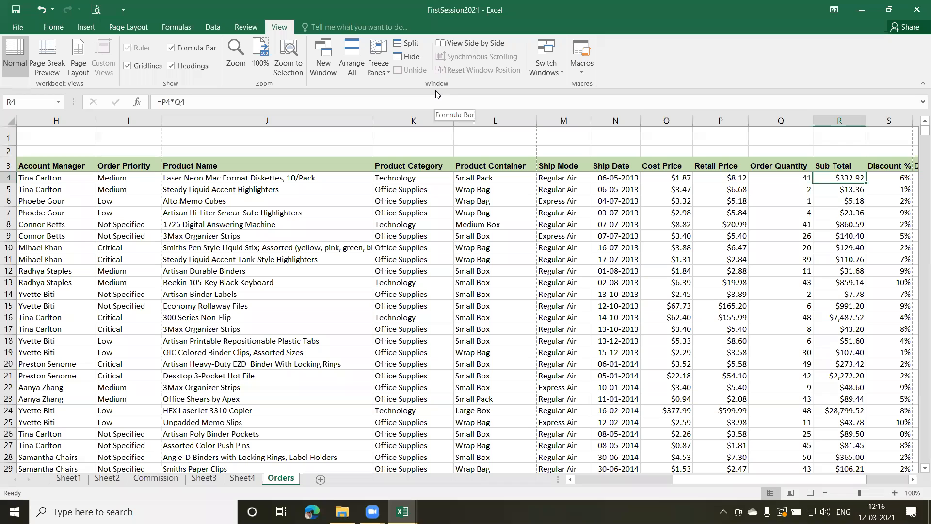
key("Left")
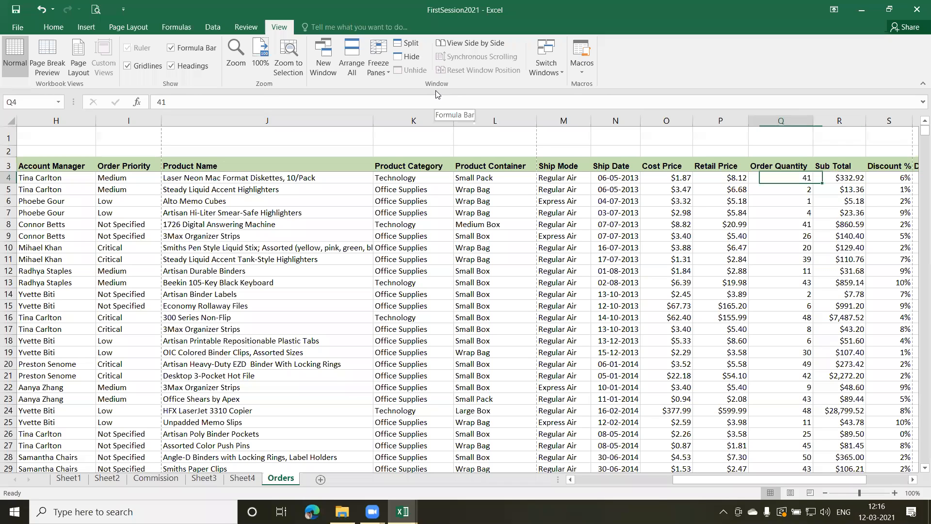
key("Home")
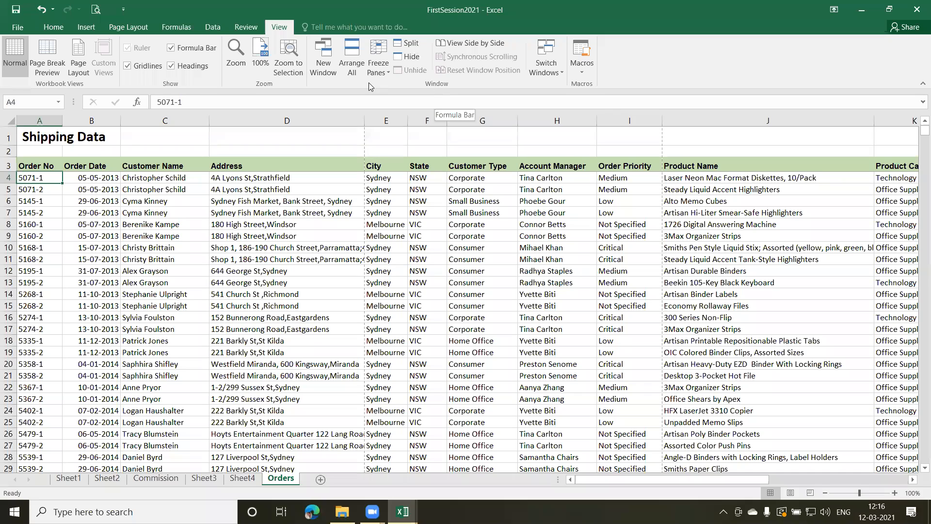
- Unfreeze the panes of the Orders sheet
left_click(388, 68)
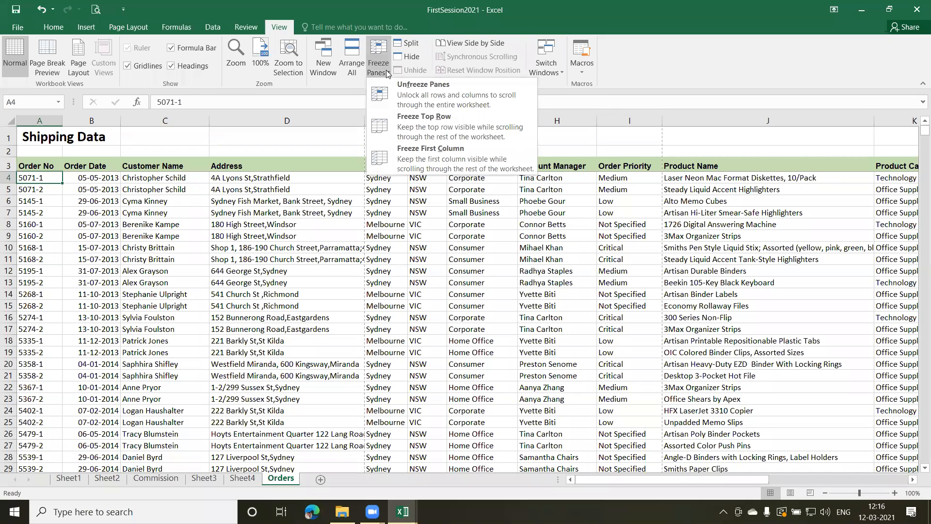
left_click(425, 90)
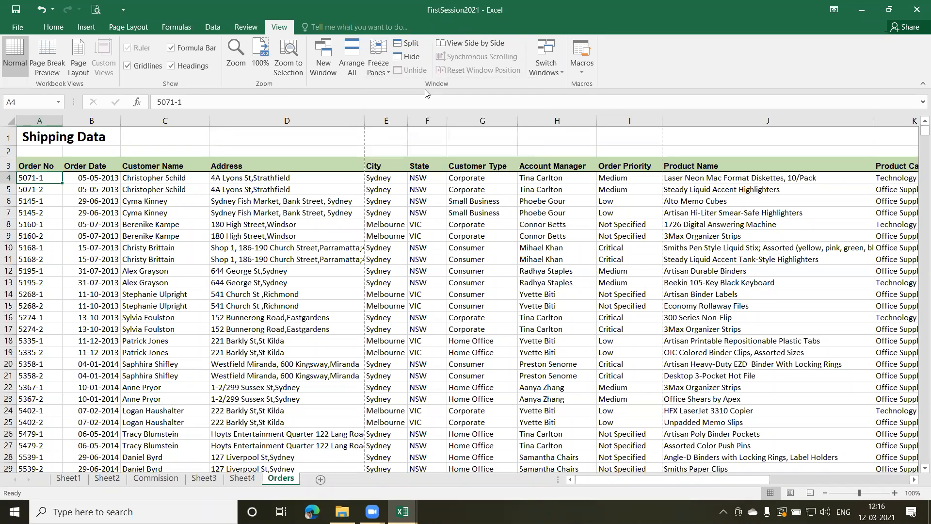
left_click(122, 304)
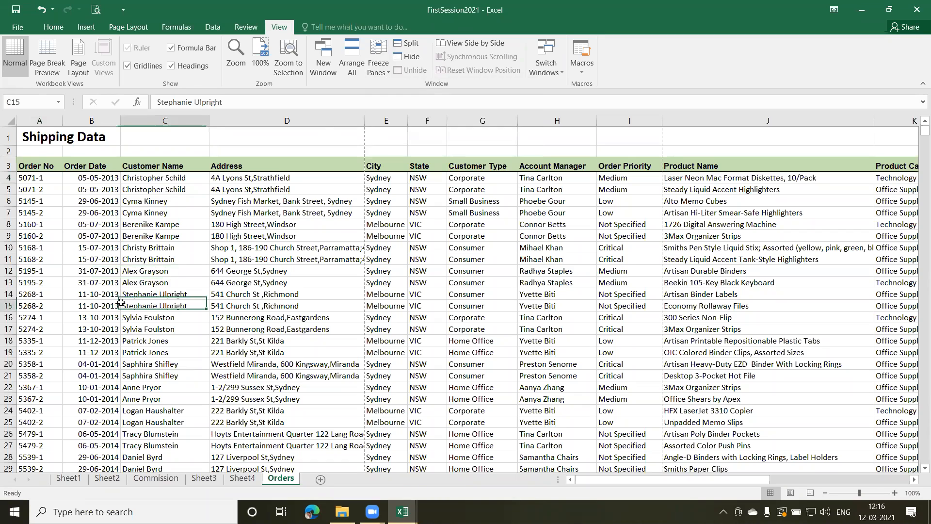
left_click(110, 222)
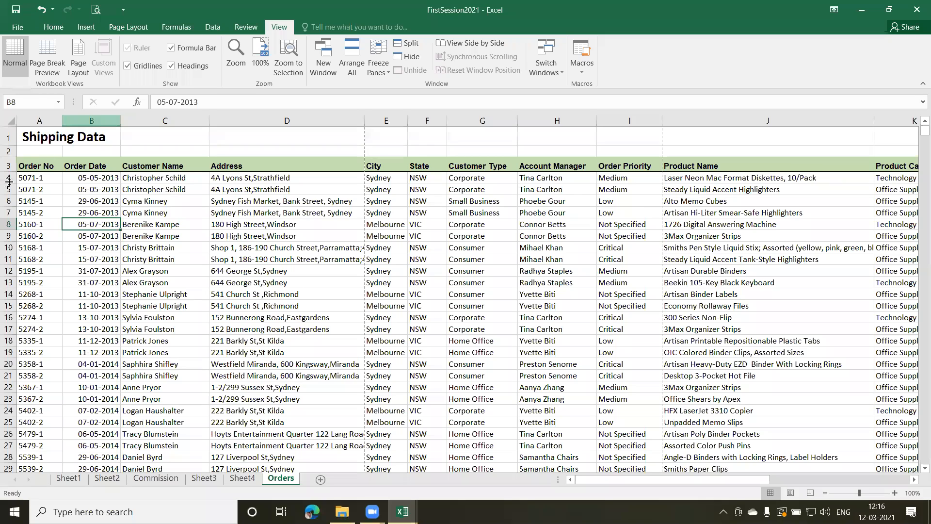
- Freeze rows 1 to 3 together with the Order No column, using cell B4 as the Freeze Panes reference
left_click(92, 178)
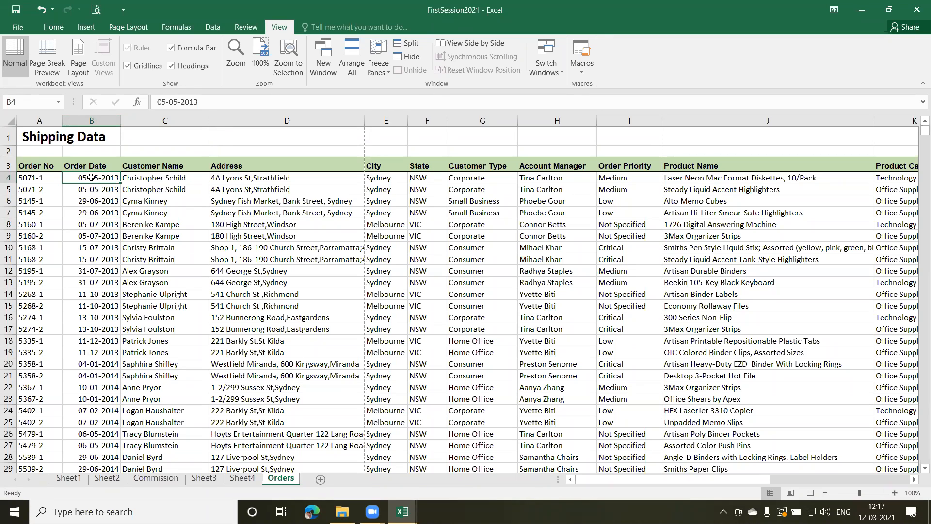
left_click(390, 69)
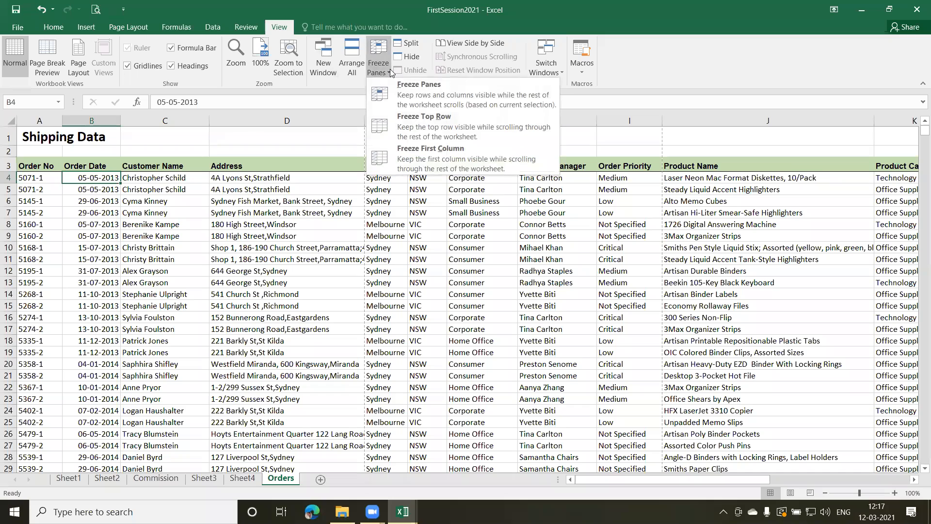
left_click(430, 91)
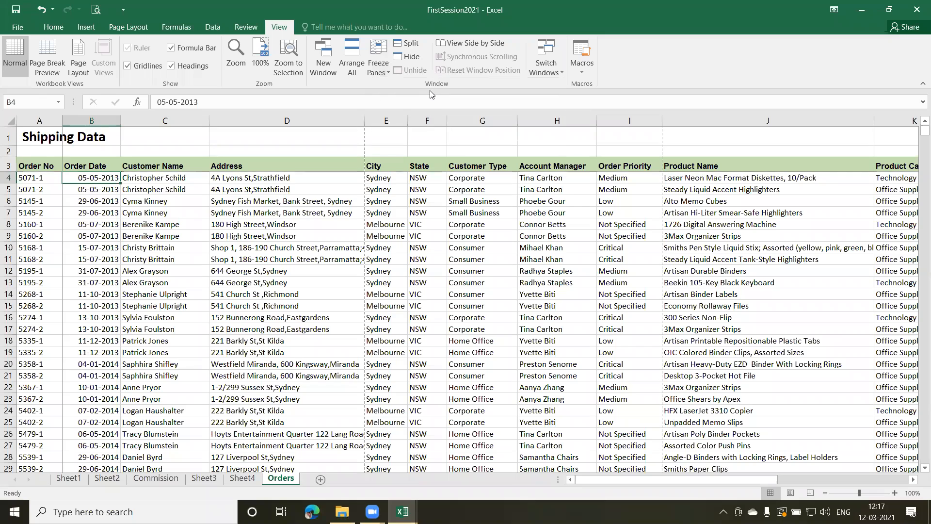
- Check the frozen heading rows by browsing down through the order records of the Orders sheet
left_click(924, 468)
left_click(925, 468)
left_click(925, 468)
left_click(924, 468)
left_click(916, 469)
left_click(917, 469)
left_click(917, 469)
left_click(917, 470)
left_click(916, 469)
left_click(917, 470)
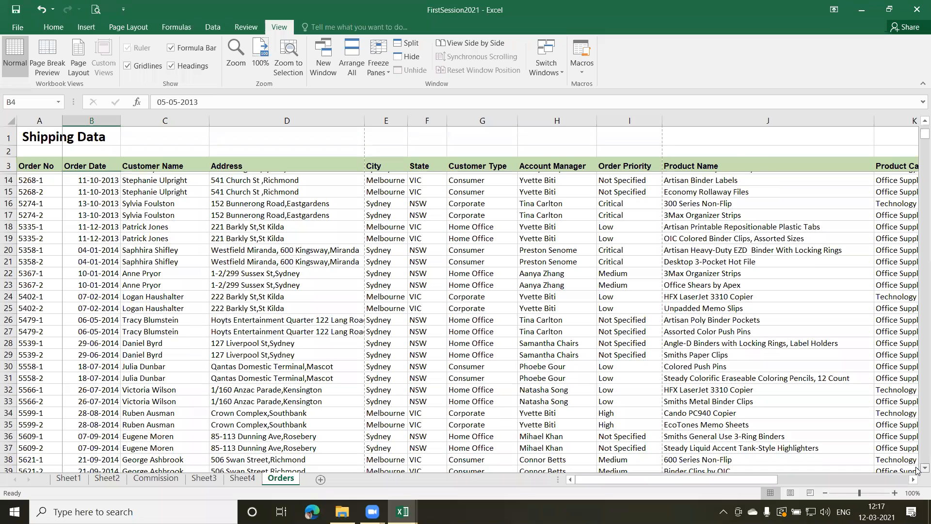
scroll(917, 470, "down", 3)
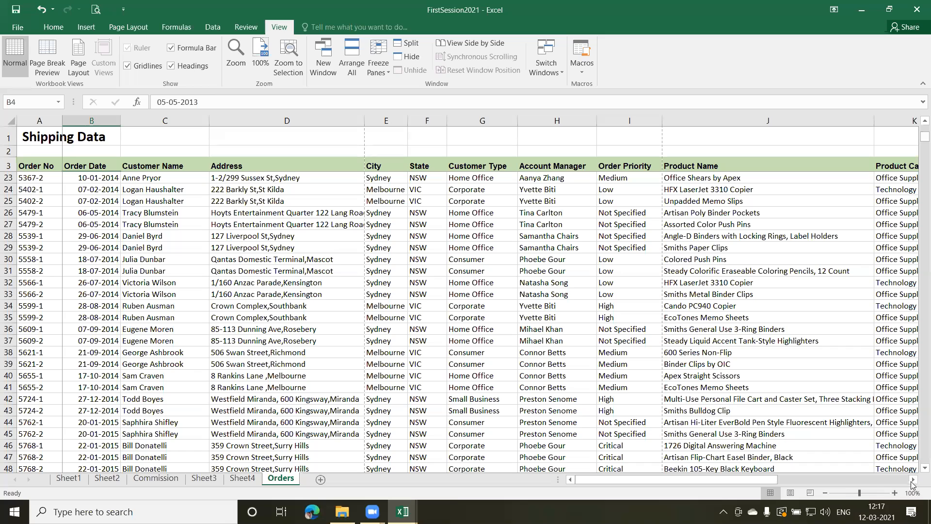
- Check the frozen Order No column by browsing across the Orders sheet past the Total column and back
left_click(914, 480)
left_click(914, 481)
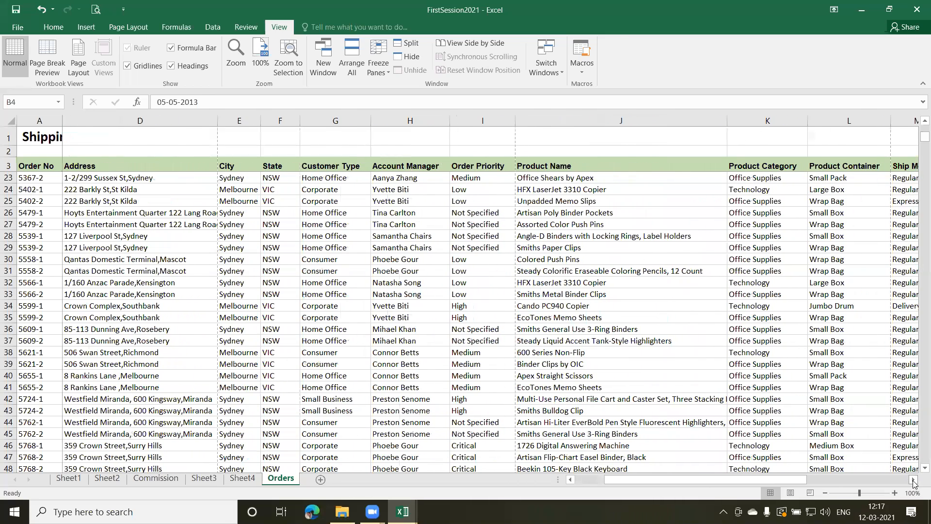
left_click(914, 481)
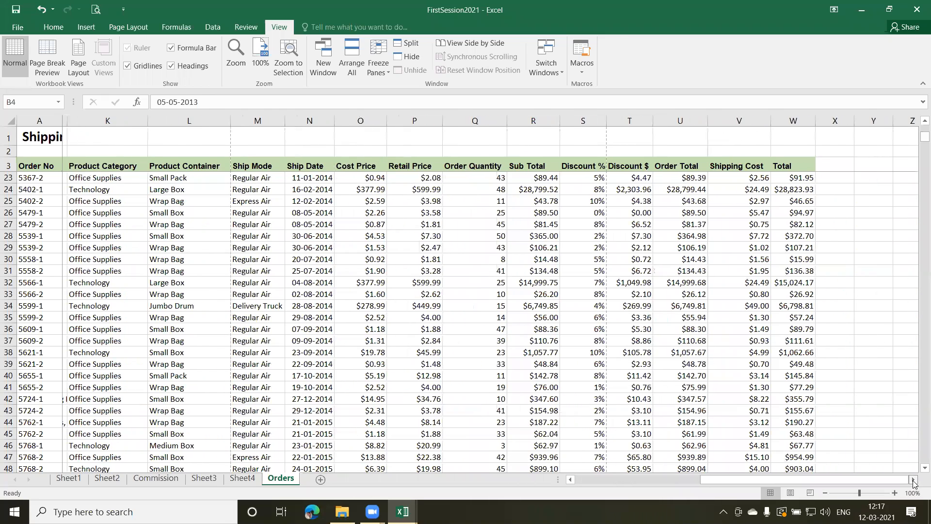
left_click(914, 481)
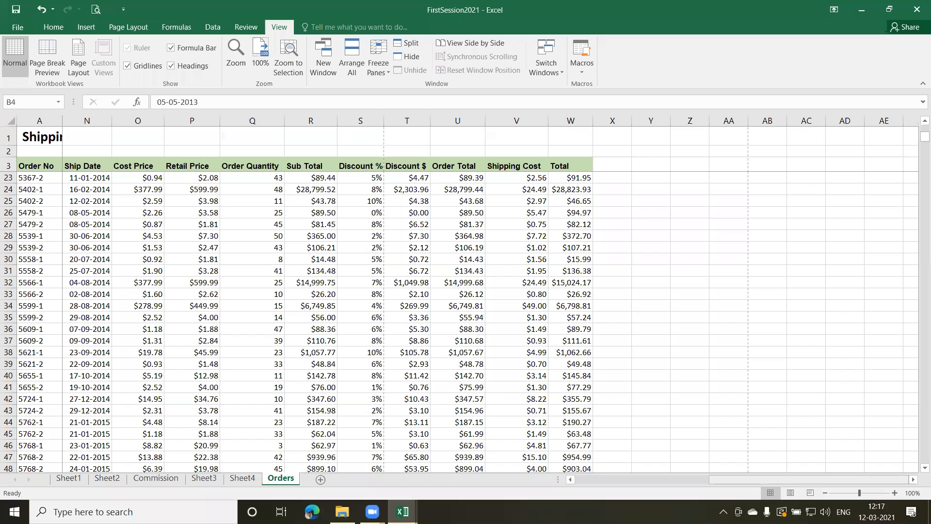
left_click(571, 481)
left_click(573, 482)
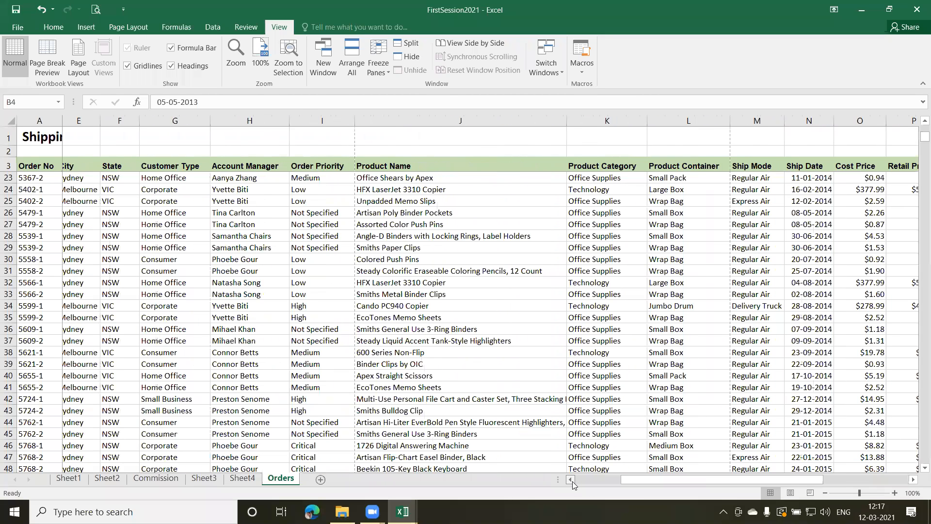
- Move the selection up the Order Date column to cell B4 and unfreeze the panes of the Orders sheet
left_click(198, 226)
left_click(92, 178)
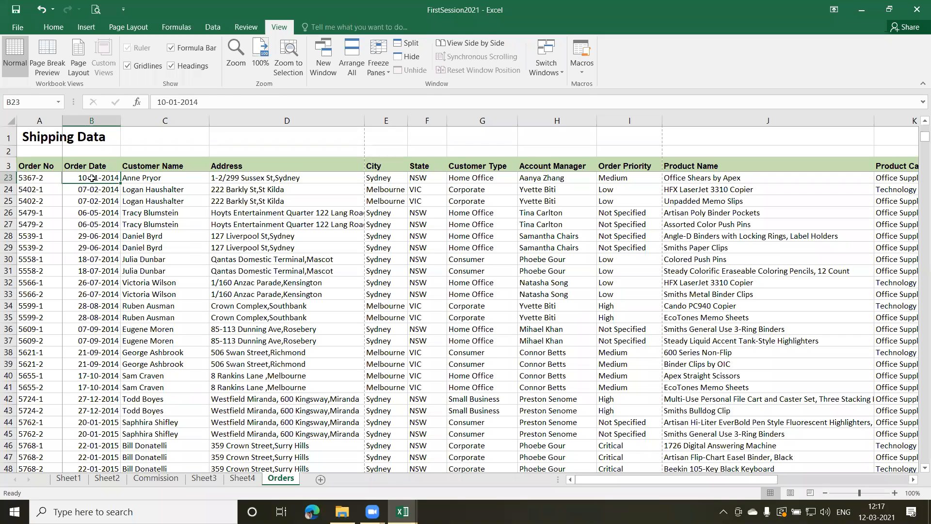
key("Up")
key("Up")
key("Up")
key("Up")
key("Up")
key("Up")
key("Up")
key("Up")
key("Up")
key("Up")
key("Up")
key("Up")
key("Up")
key("Up")
key("Up")
key("Up")
key("Up")
key("Up")
key("Up")
key("Up")
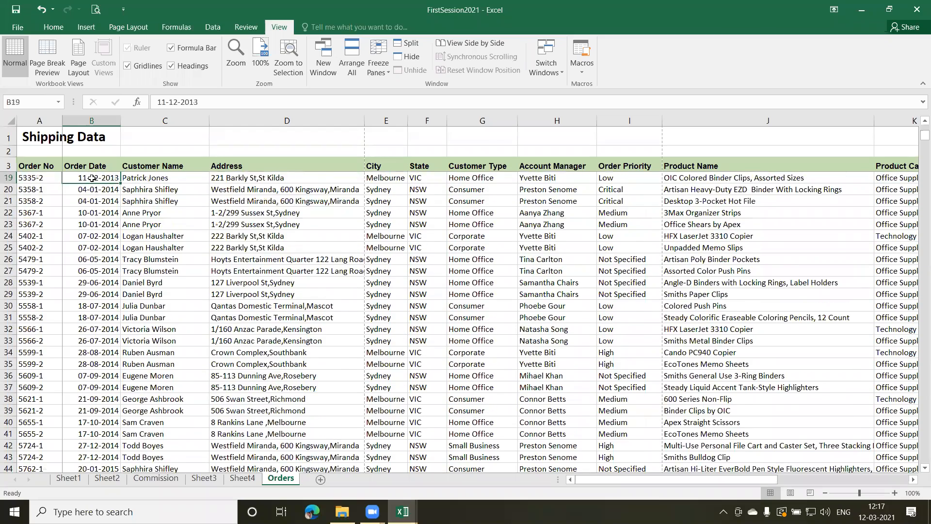
key("Up")
key("Up")
left_click(91, 178)
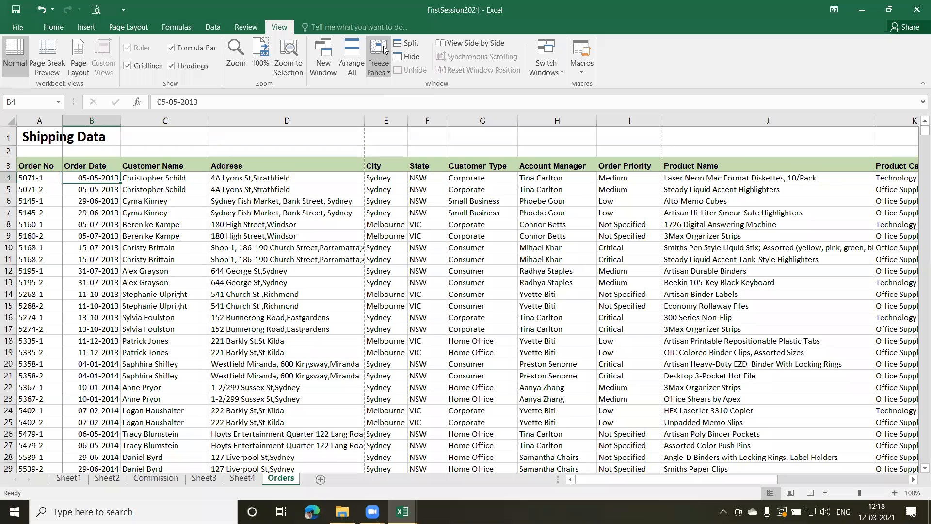
left_click(383, 49)
left_click(425, 89)
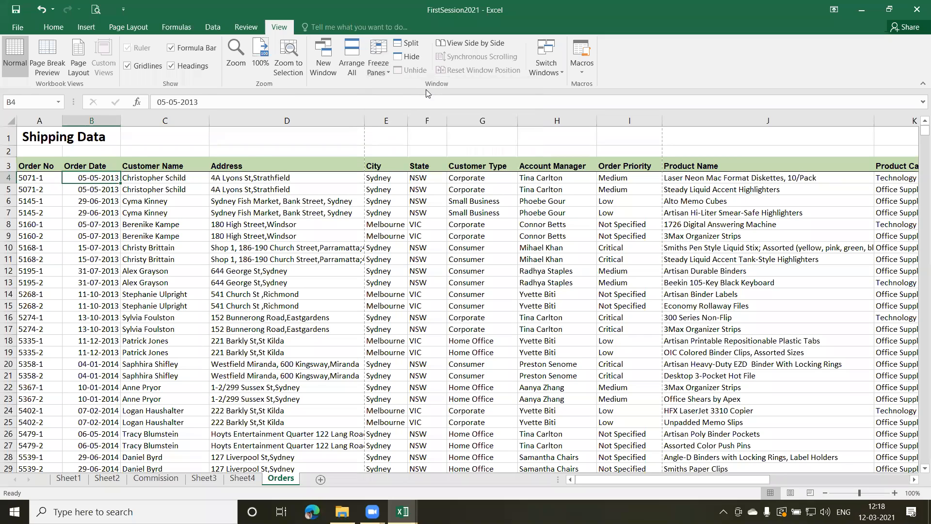
- Freeze only the top row with cell C9 selected, and check it by browsing down the records and back up
left_click(148, 234)
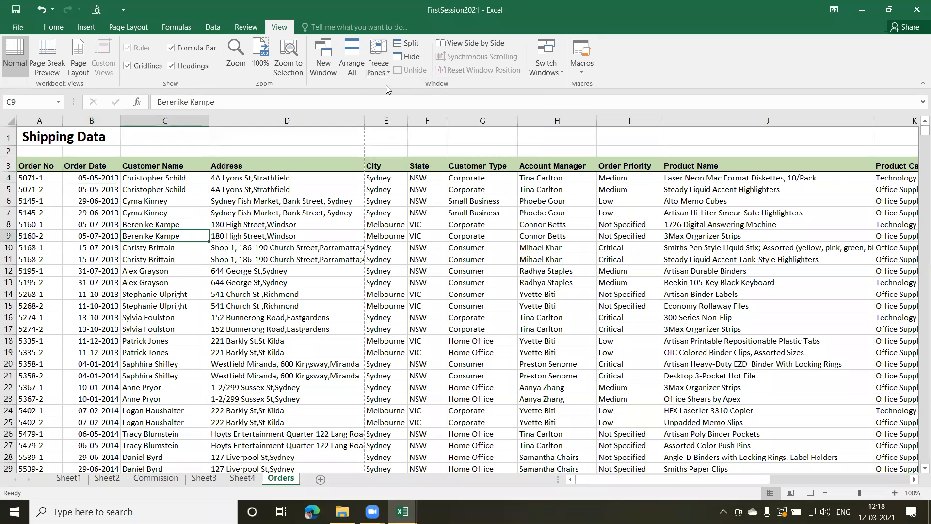
left_click(388, 71)
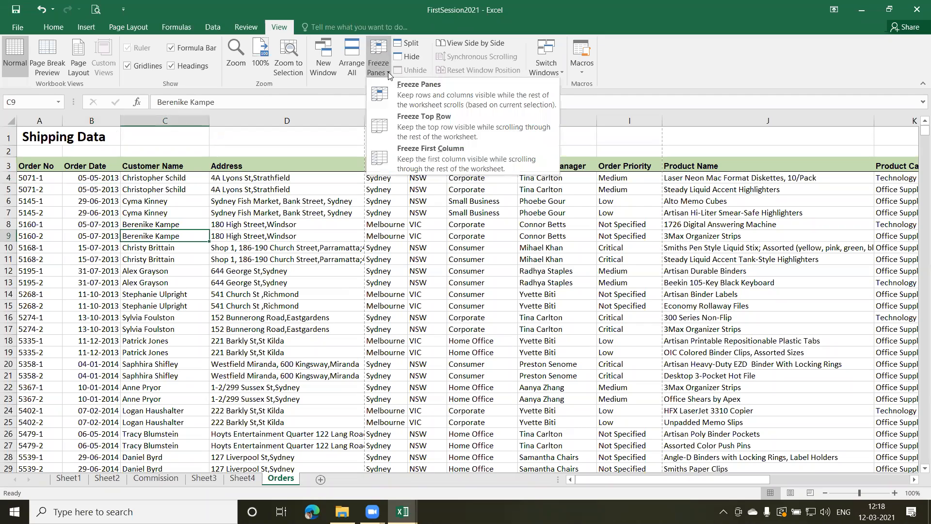
left_click(439, 126)
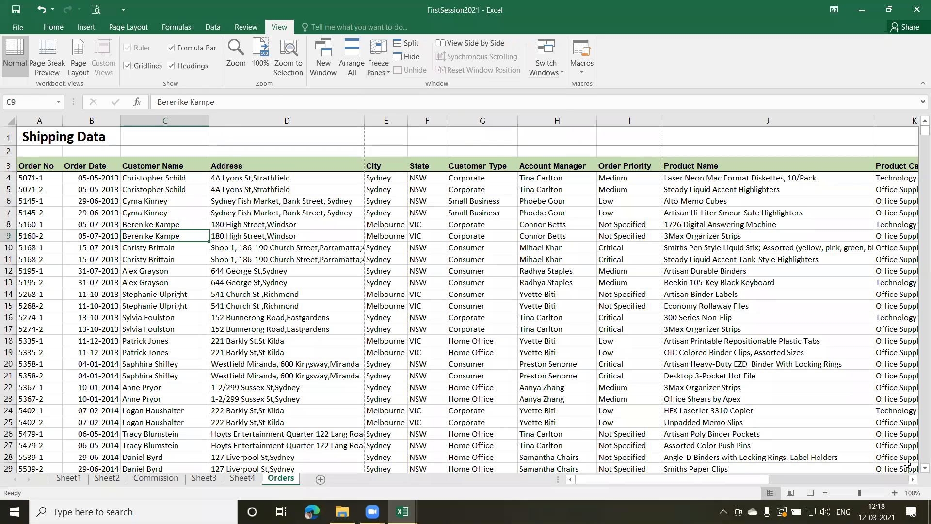
scroll(917, 473, "down", 3)
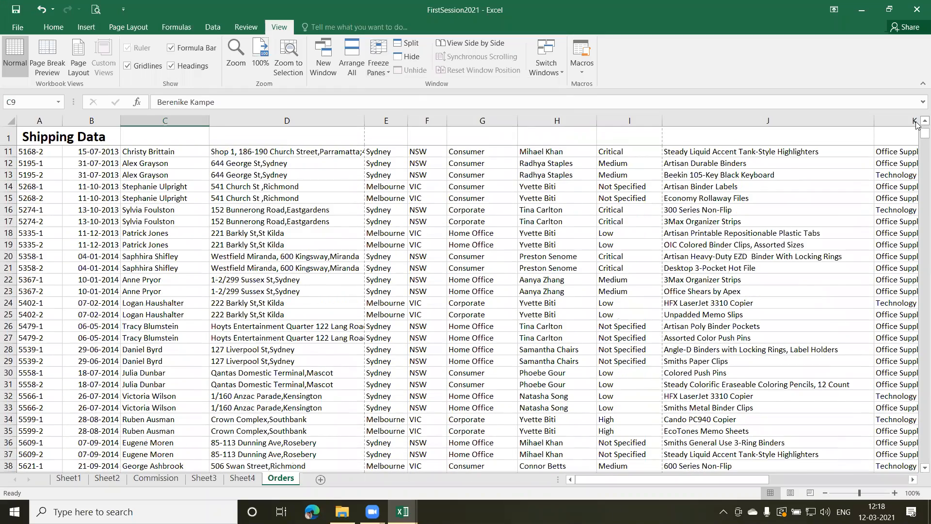
scroll(917, 126, "up", 2)
scroll(917, 126, "up", 2)
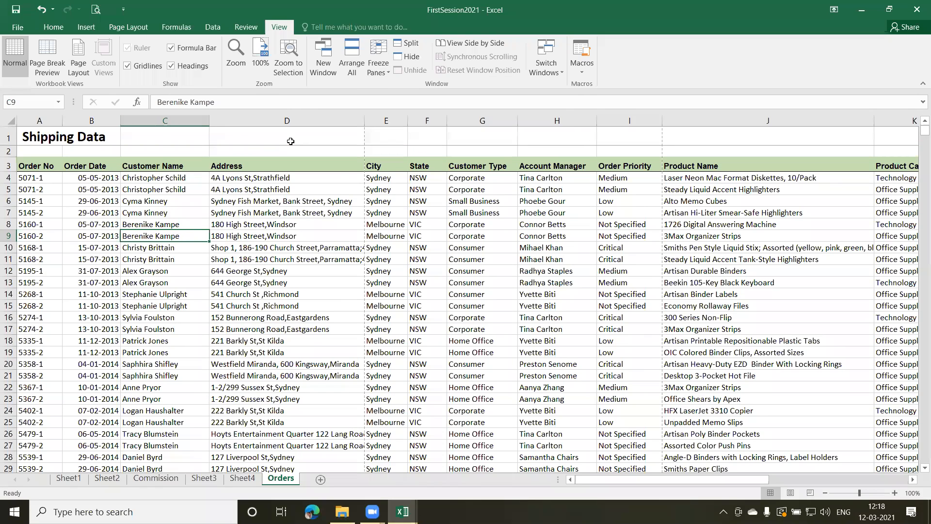
- Unfreeze the top row and freeze the first column of the Orders sheet instead
left_click(388, 74)
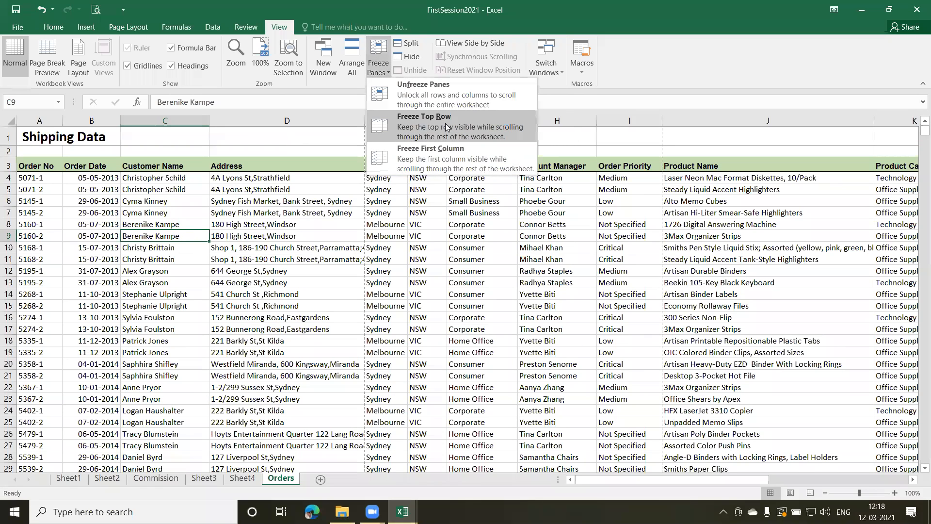
left_click(437, 95)
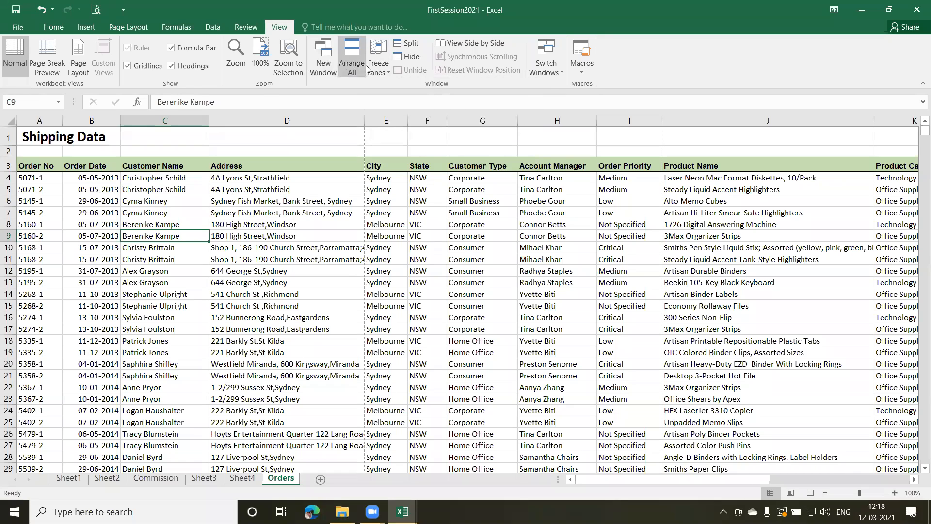
left_click(388, 73)
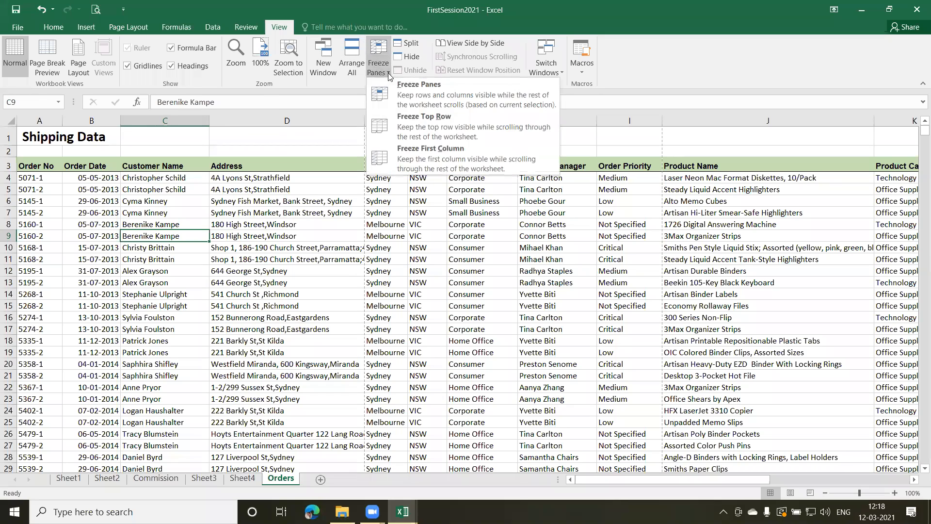
left_click(433, 152)
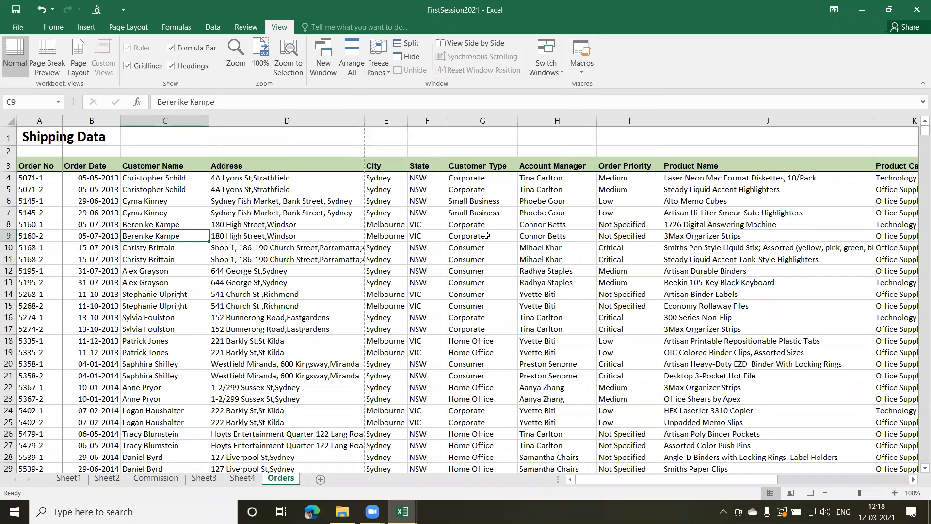
- Check the frozen first column by browsing across the order columns and back, and unfreeze the panes
left_click(913, 480)
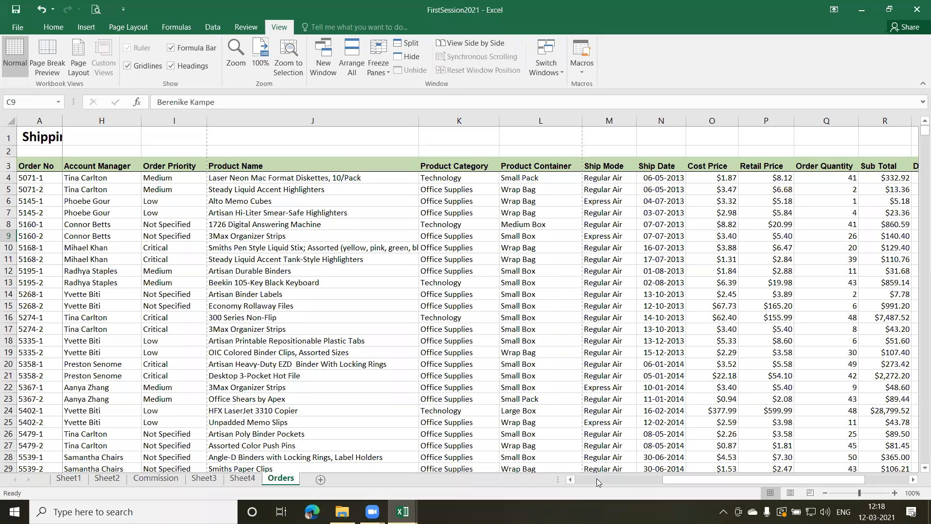
left_click(570, 480)
left_click(570, 480)
left_click(569, 480)
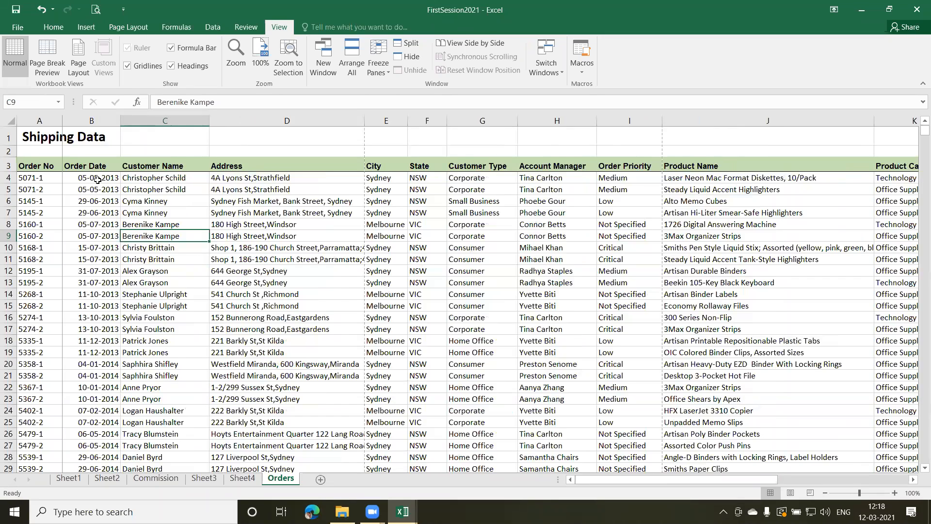
left_click(387, 72)
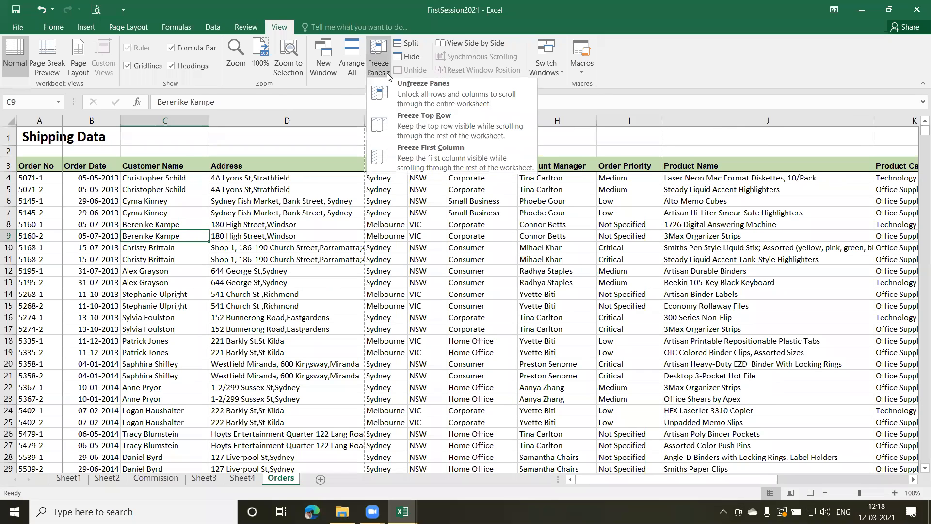
left_click(437, 95)
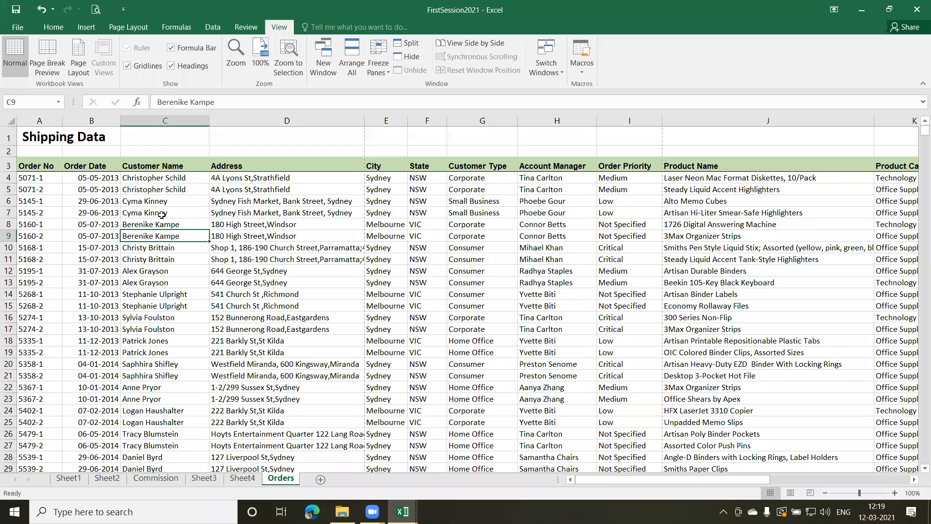
- Zoom to the selected address cell D19, and restore the zoom to 100% with column A back in view
left_click(166, 178)
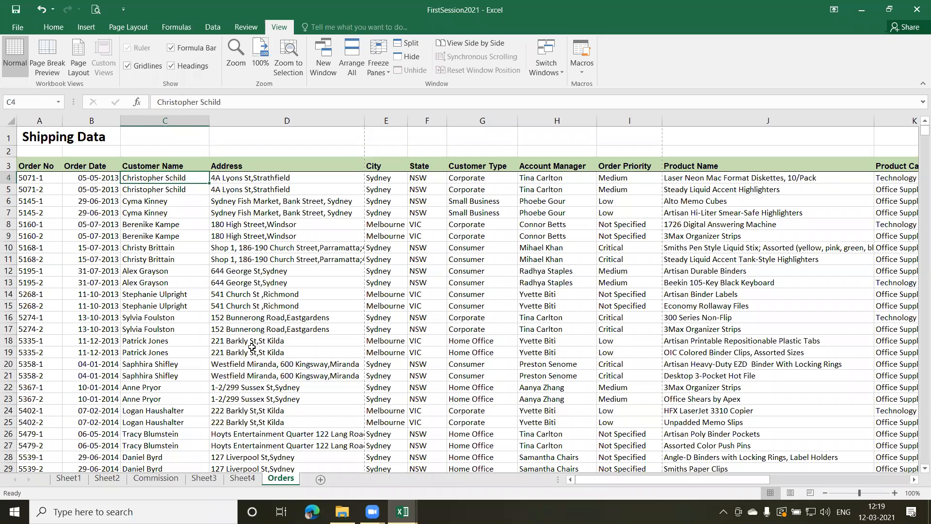
left_click(271, 353)
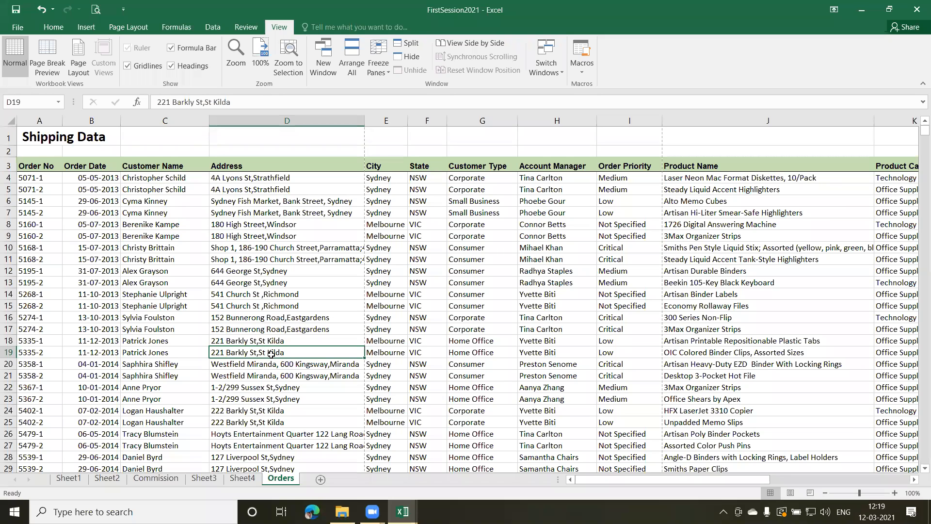
left_click(287, 55)
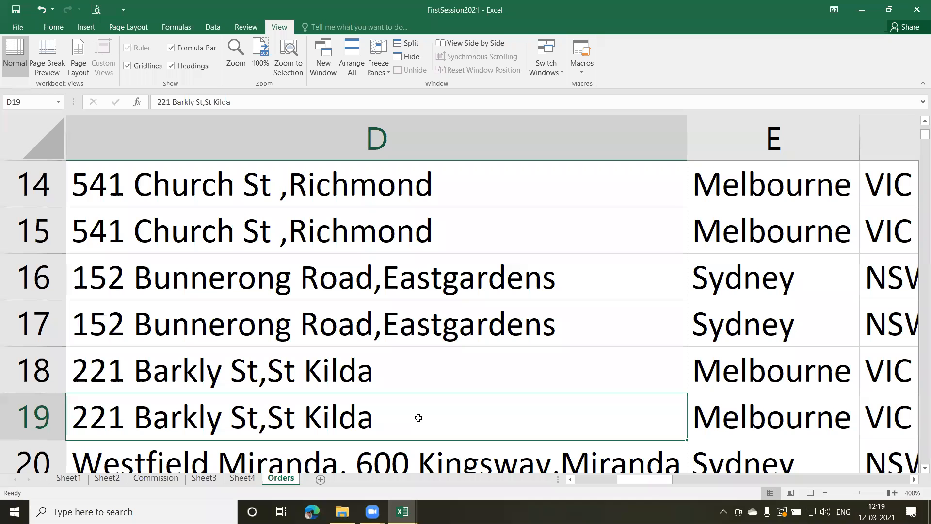
left_click(260, 54)
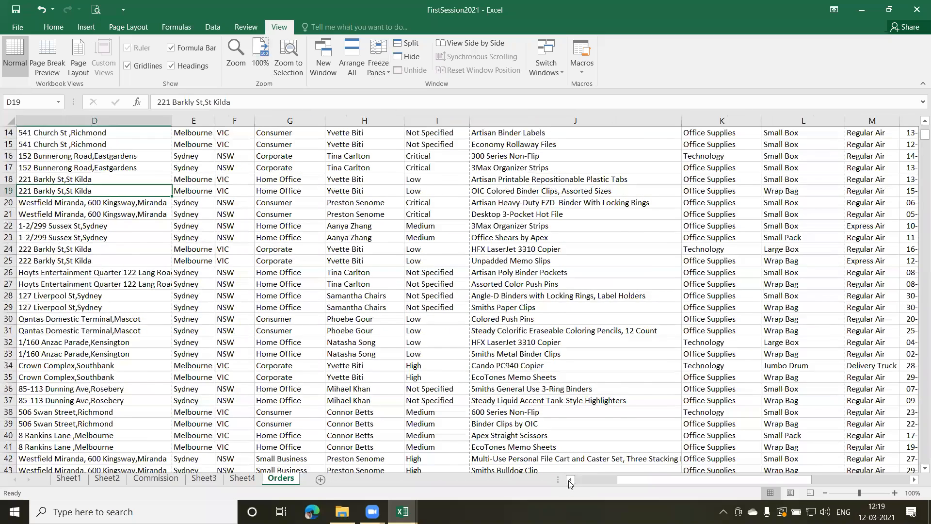
left_click(570, 480)
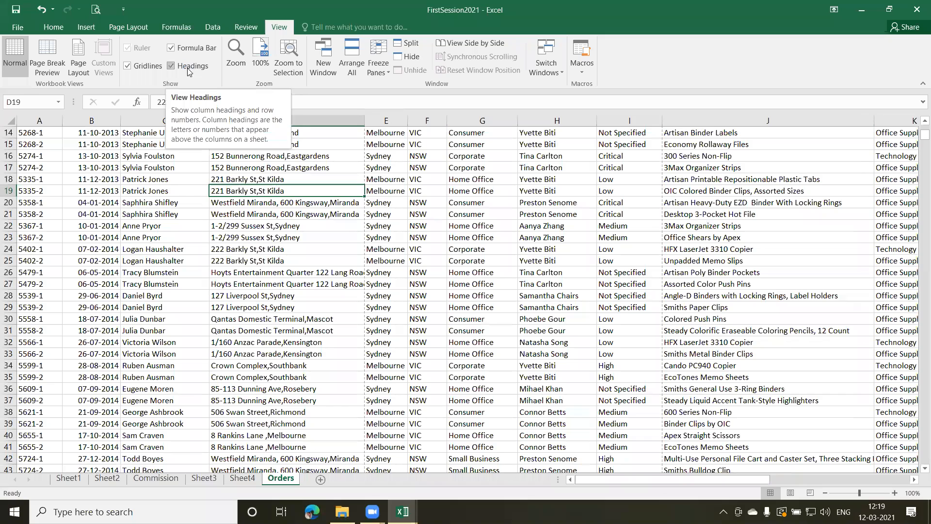
- Hide the row and column headings of the Orders sheet and show them again
left_click(189, 72)
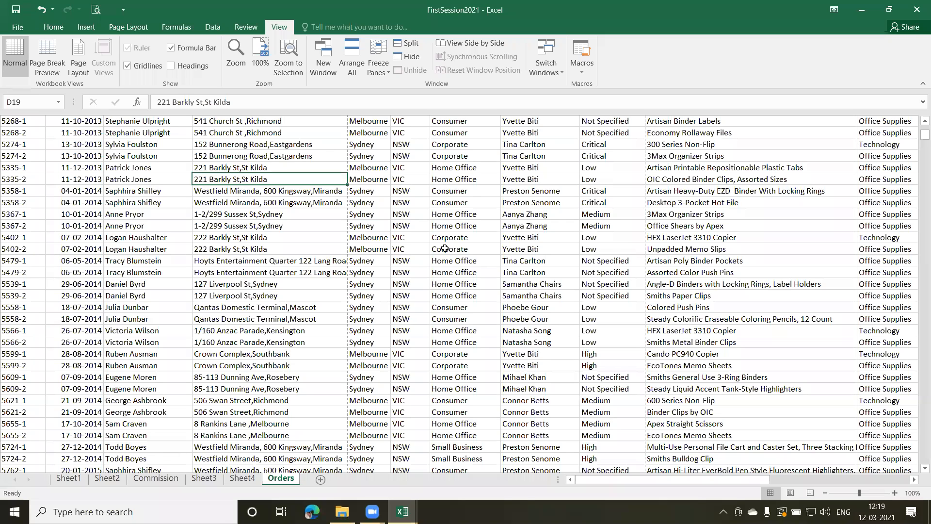
left_click(172, 66)
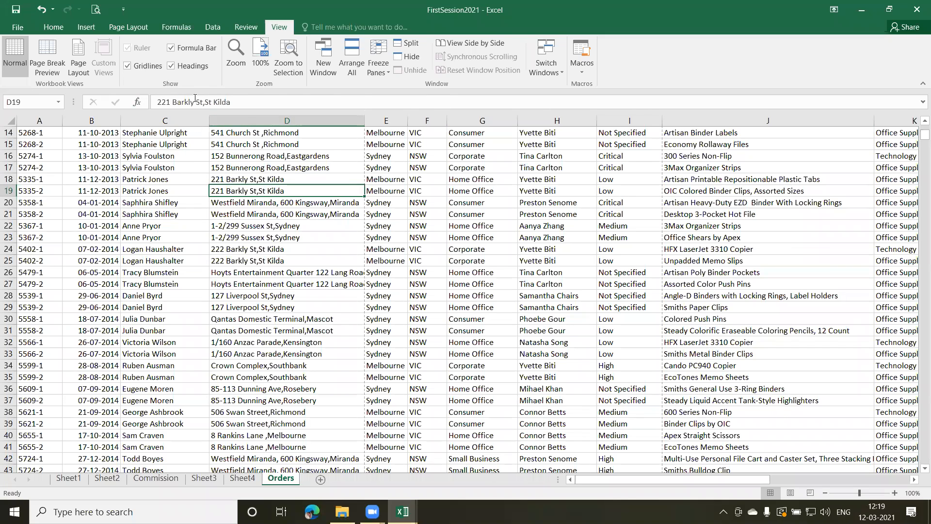
- Hide the formula bar, move the selection up to the title cell A1, and show the formula bar again
left_click(175, 47)
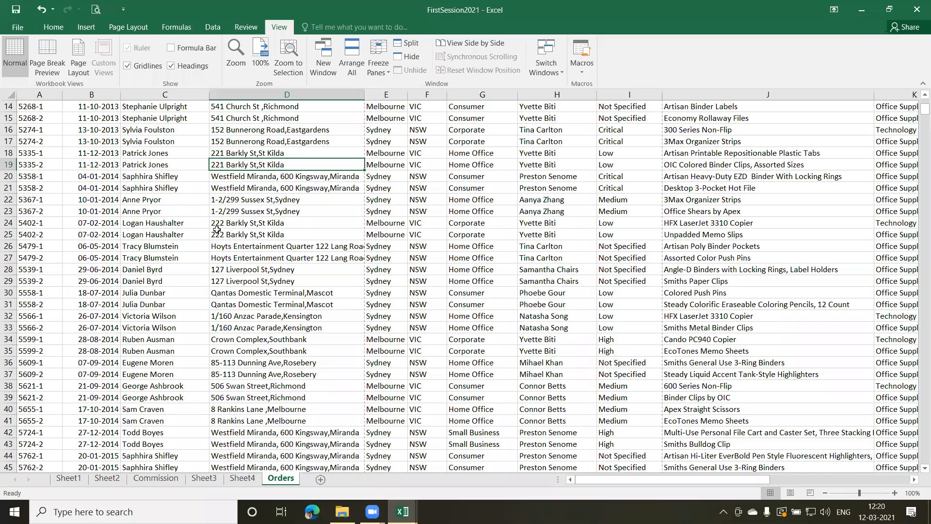
key("Up")
key("Up")
key("Up")
key("Up")
key("Up")
key("Up")
key("Up")
key("Up")
key("Up")
key("Up")
key("Up")
key("Up")
key("Up")
key("Up")
key("Up")
key("Up")
key("Up")
key("Up")
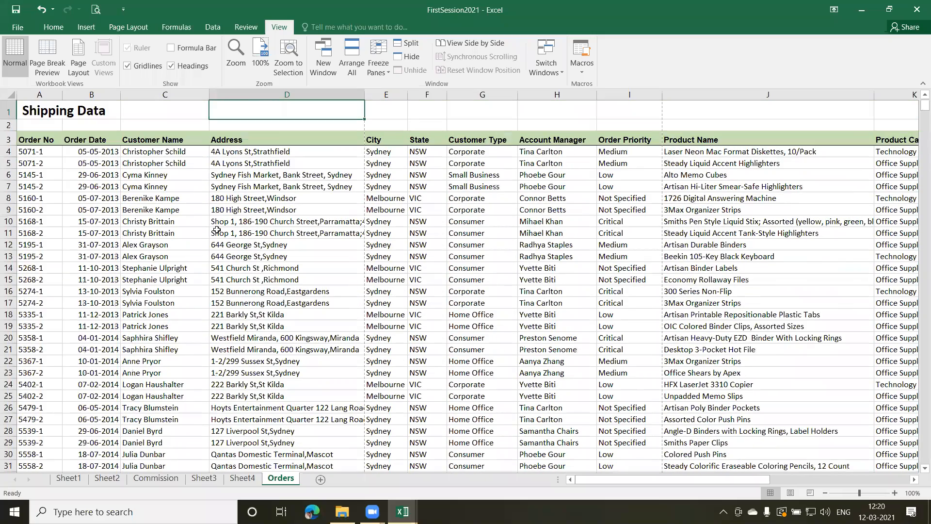
key("Left")
key("Left")
key("Left")
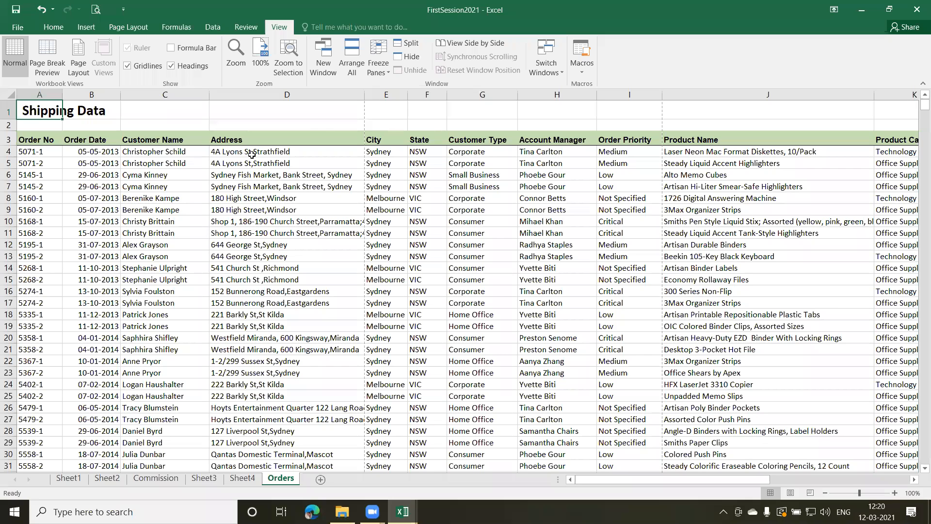
left_click(170, 48)
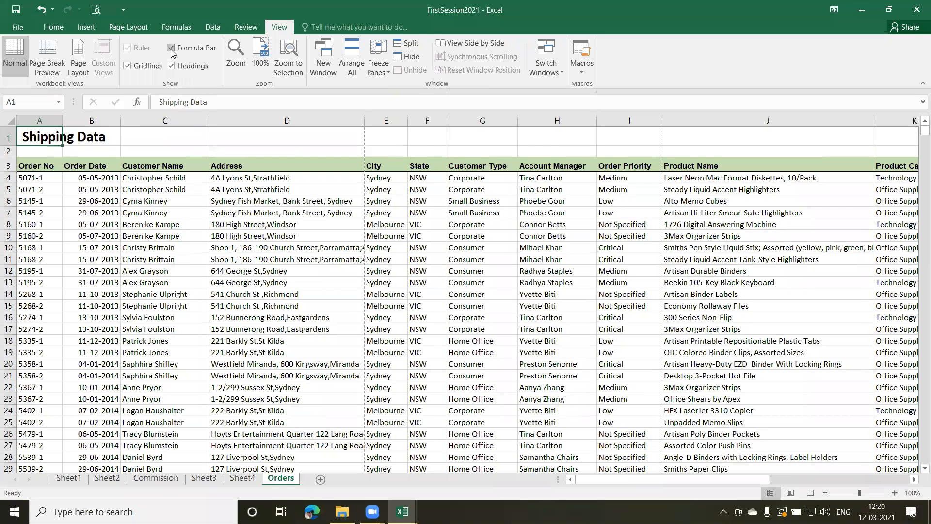
- Split the Orders sheet window at cell C16 and select cells B7, D9 and D21 in the separate panes
left_click(176, 323)
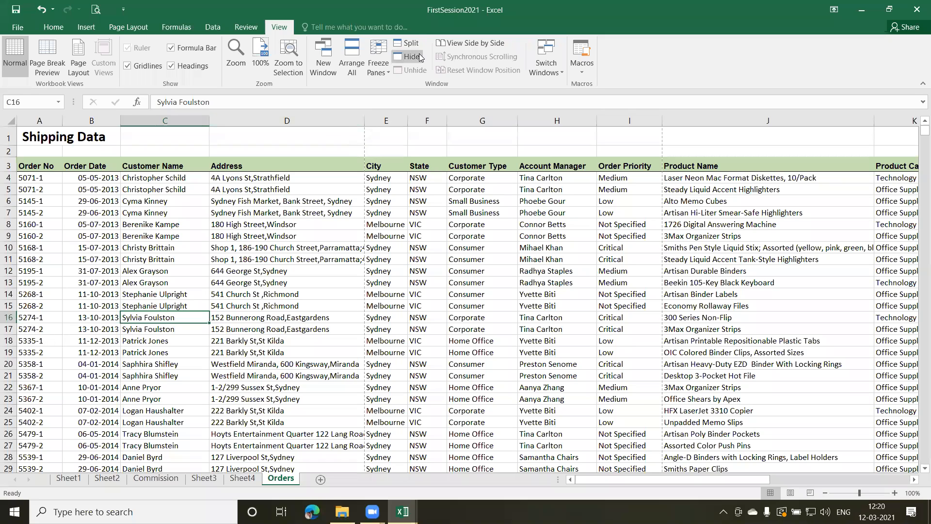
left_click(408, 42)
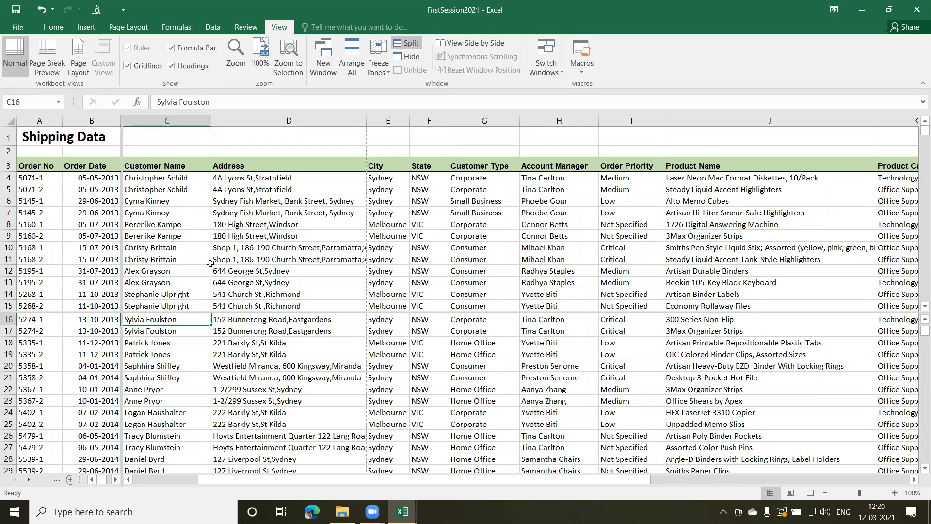
left_click(76, 210)
left_click(274, 238)
left_click(263, 379)
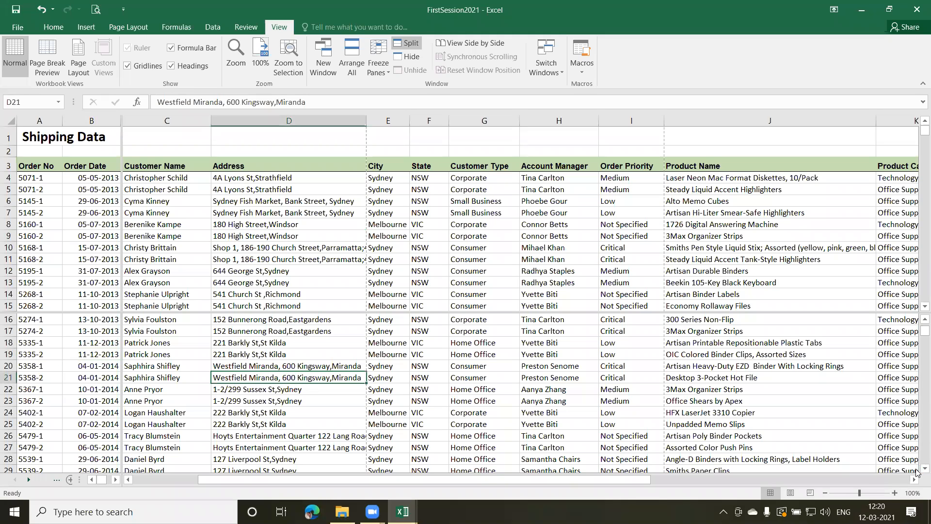
- Scroll the split panes of the Orders sheet independently and select cells B41, D10 and L15 in them
scroll(916, 473, "down", 4)
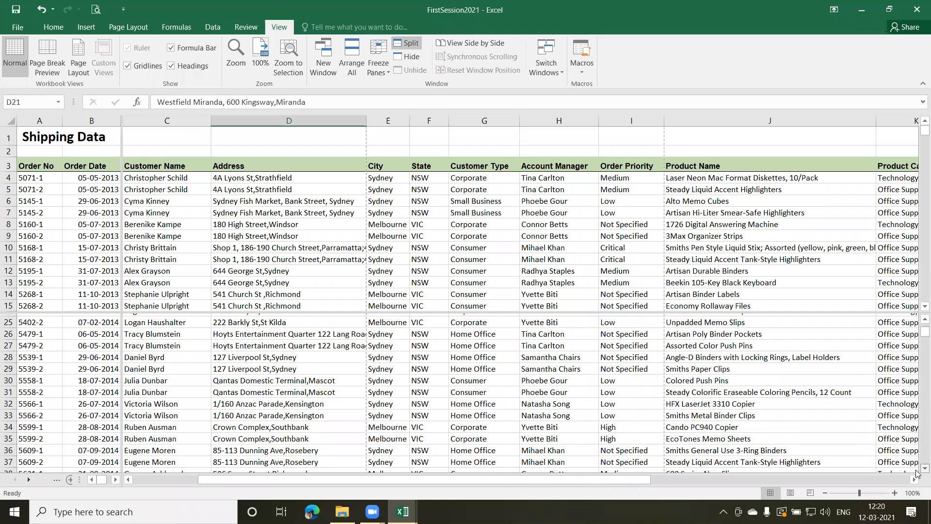
scroll(916, 473, "down", 2)
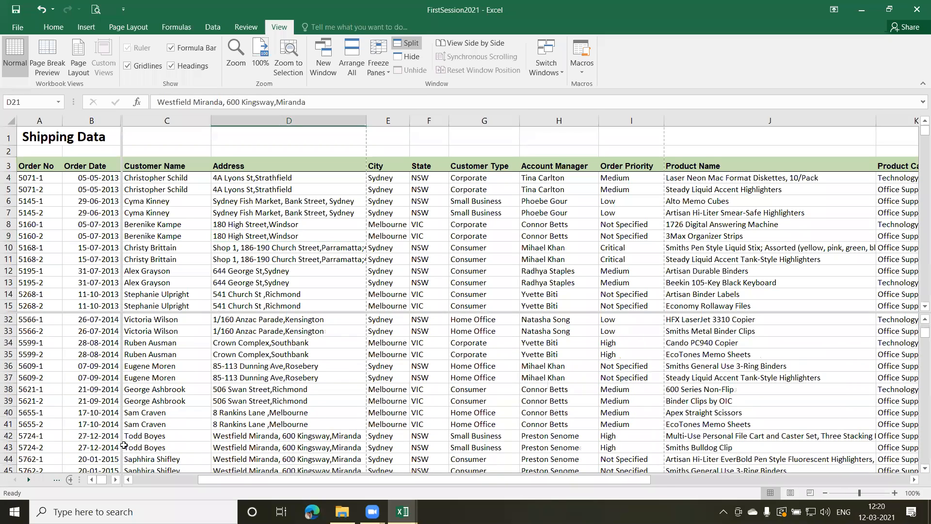
left_click(92, 423)
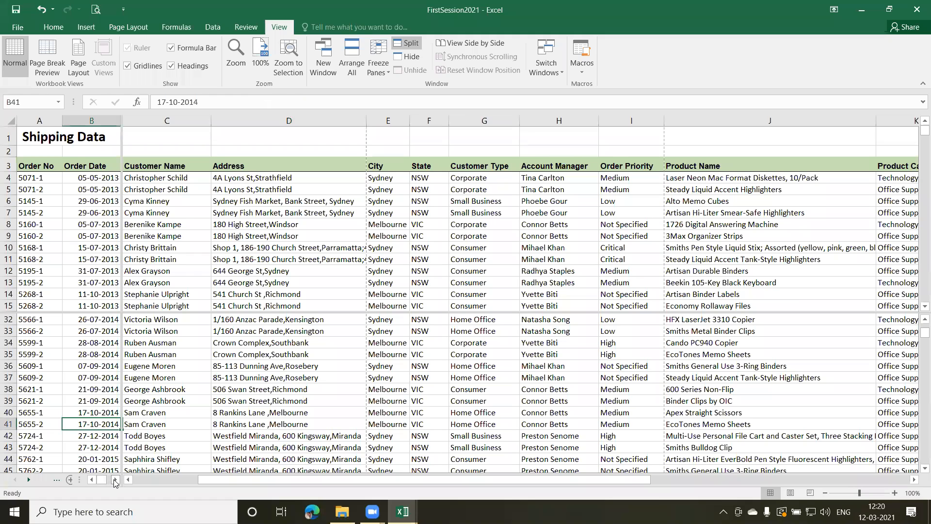
left_click_drag(115, 480, 115, 480)
left_click(235, 245)
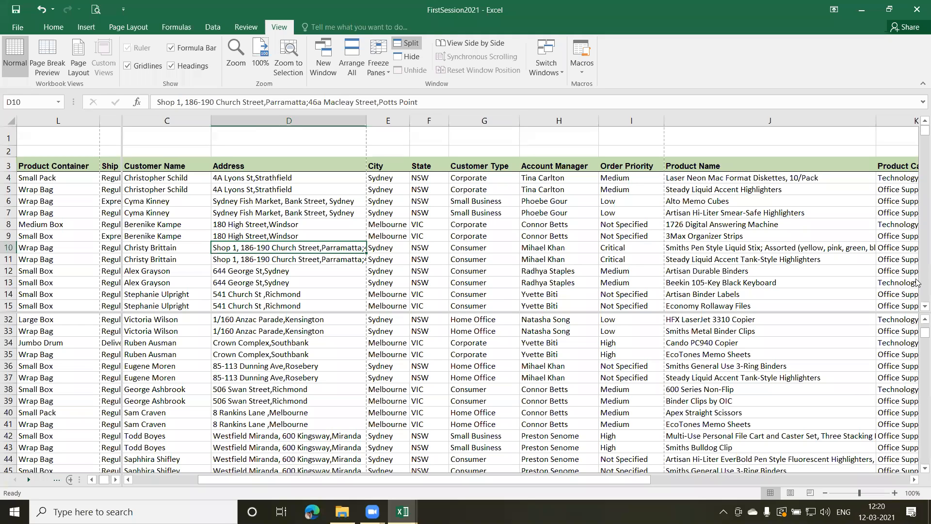
scroll(281, 255, "down", 2)
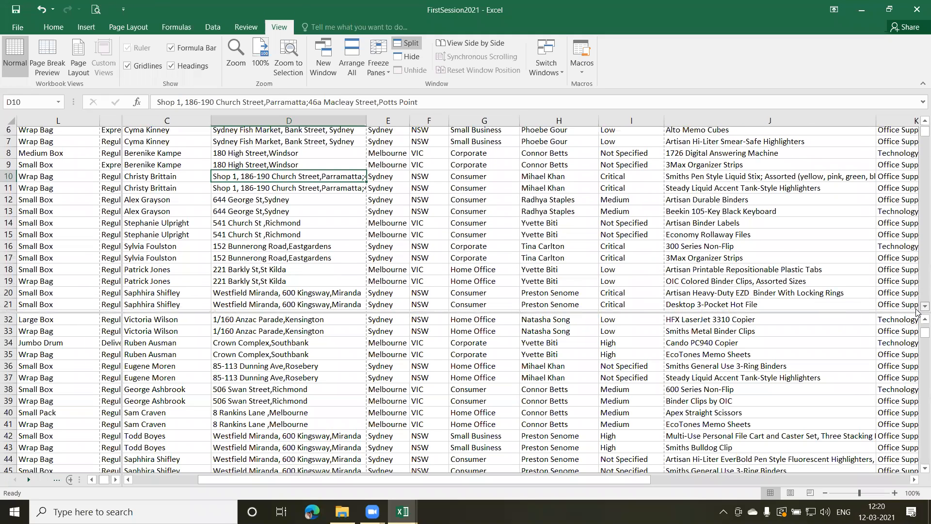
left_click(70, 231)
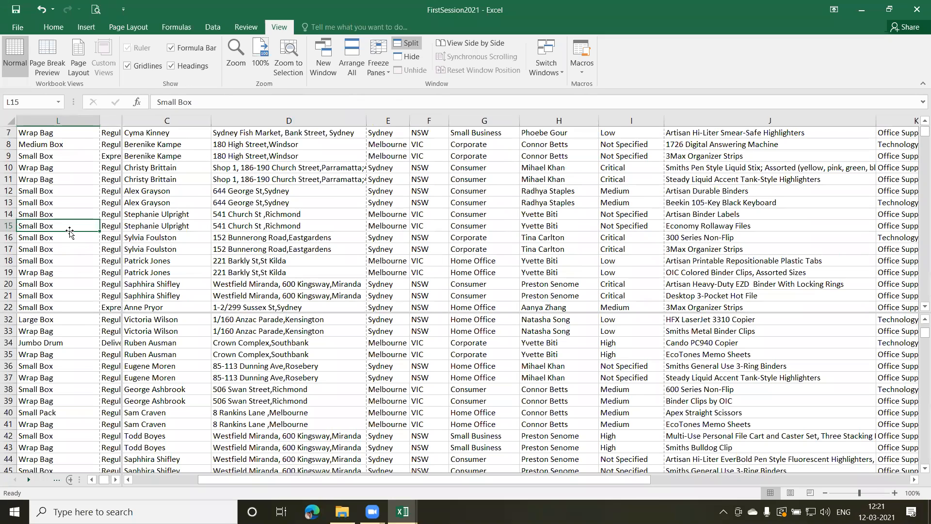
- Remove the four-pane split, and with column A back in view split the Orders sheet horizontally above row 22
left_click(405, 45)
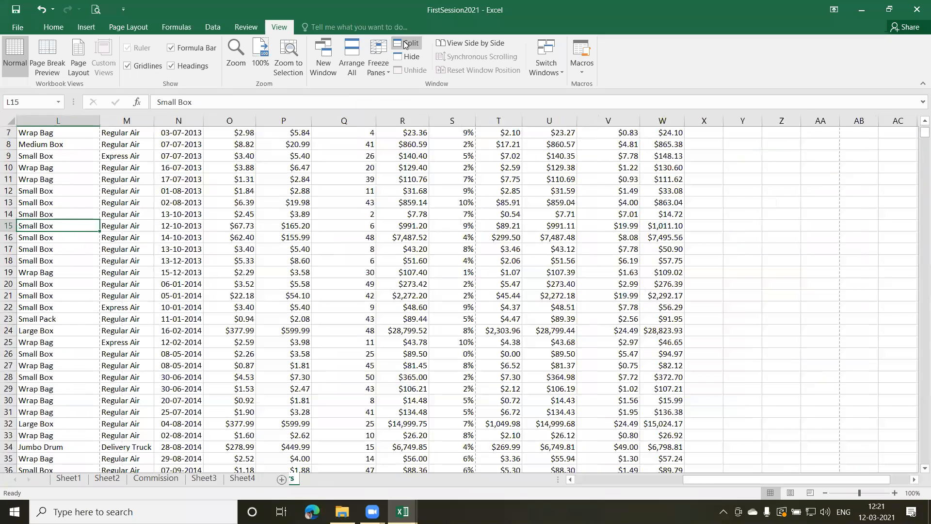
left_click(581, 480)
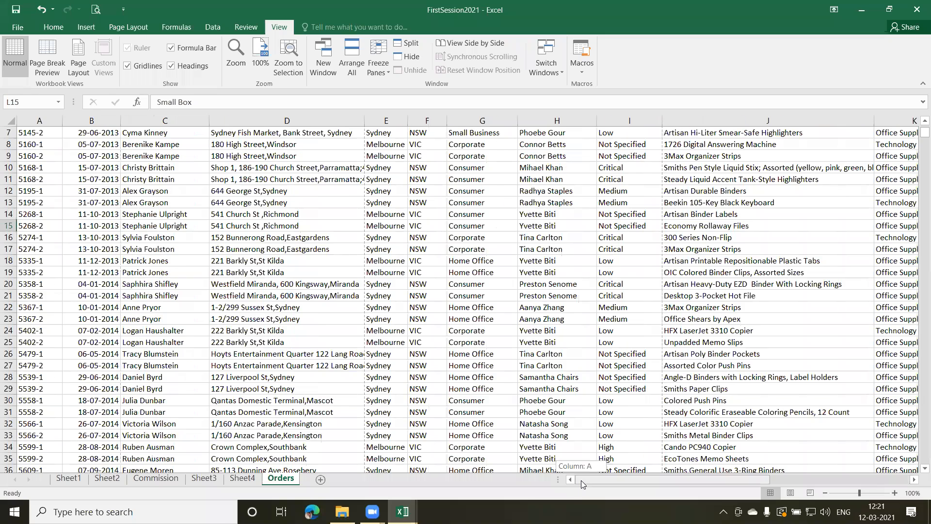
left_click(411, 44)
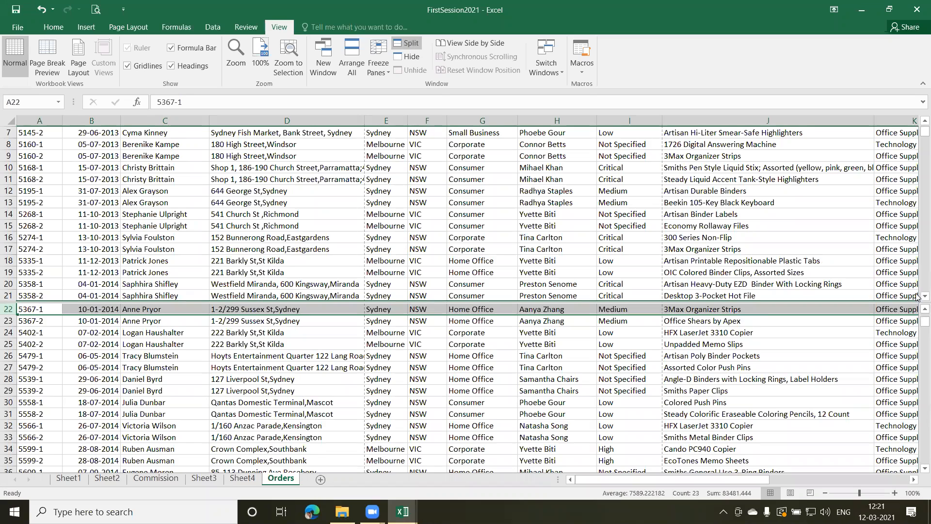
- Examine different row ranges of the Orders sheet independently in the upper and lower panes of the horizontal split
scroll(916, 297, "down", 3)
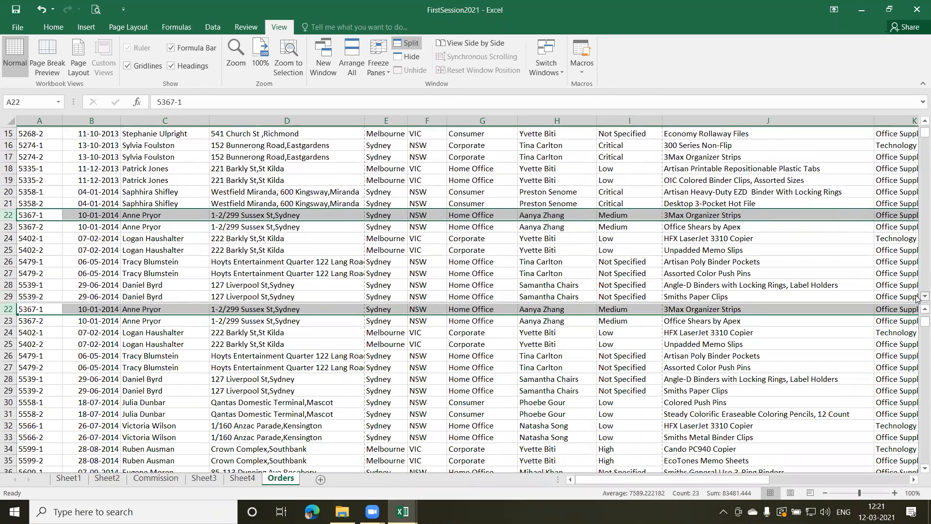
scroll(916, 297, "down", 2)
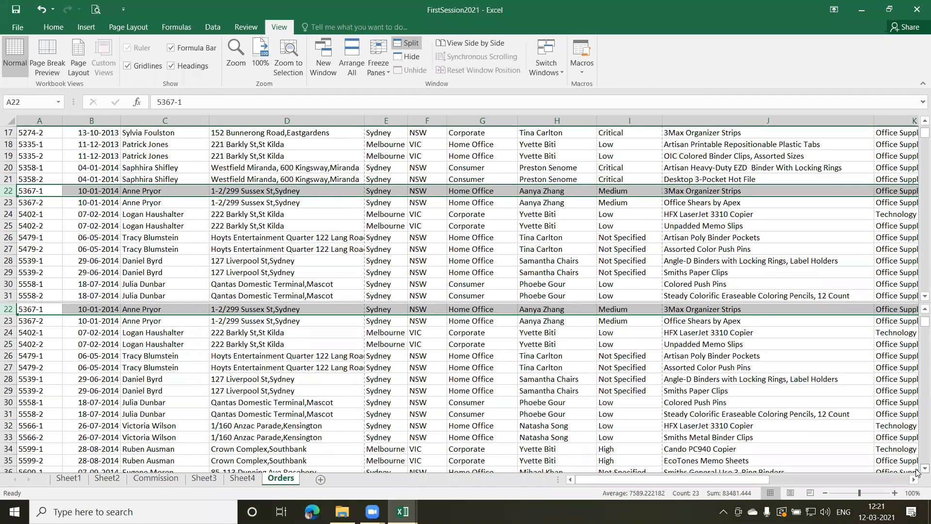
scroll(917, 466, "down", 2)
scroll(916, 469, "down", 1)
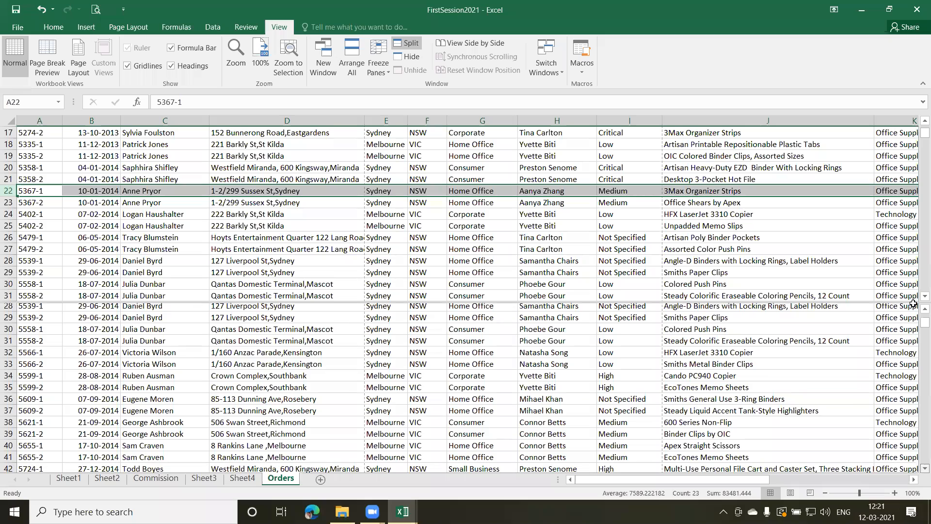
scroll(916, 312, "down", 1)
scroll(916, 315, "up", 3)
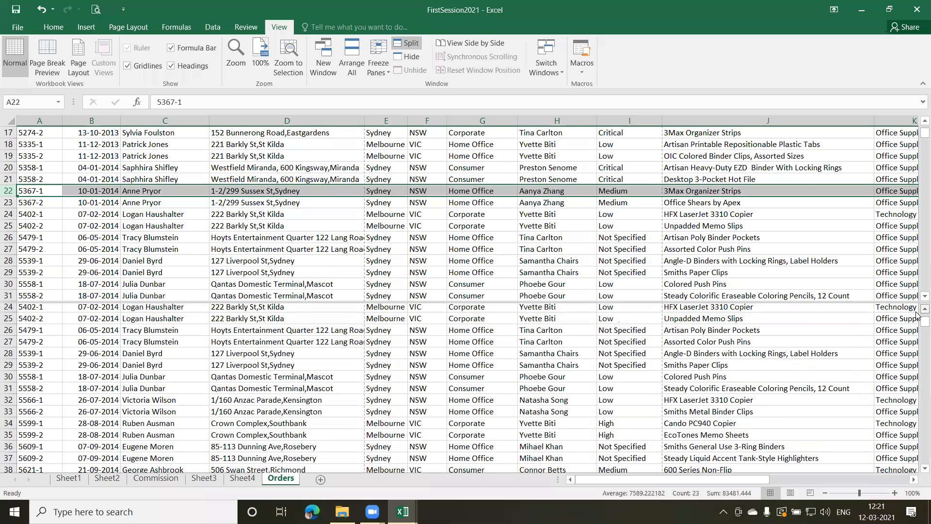
scroll(916, 314, "up", 2)
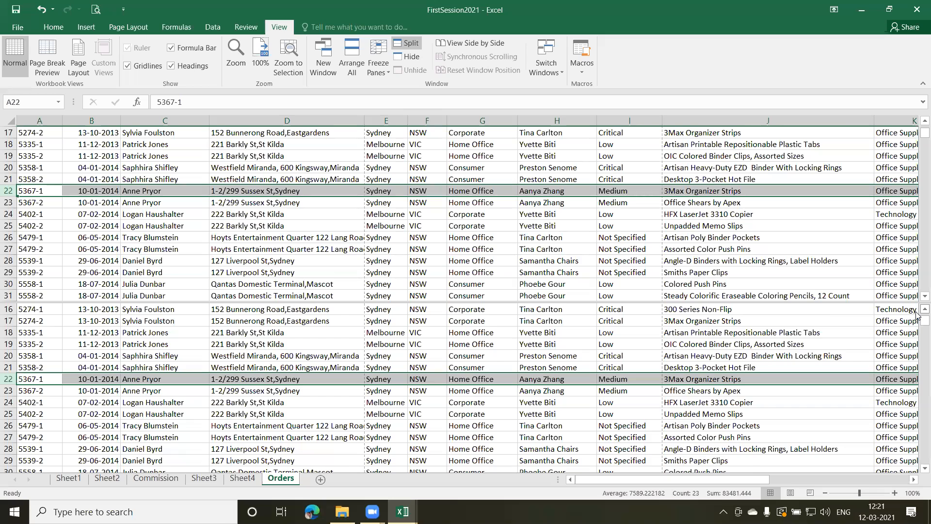
scroll(917, 315, "up", 4)
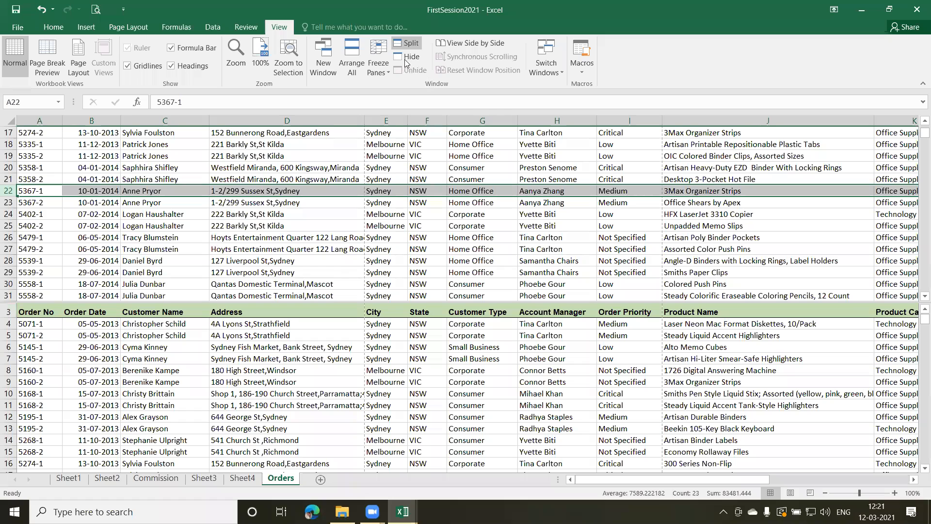
- Remove the horizontal split from the Orders sheet and select cells D25 and F20
left_click(408, 43)
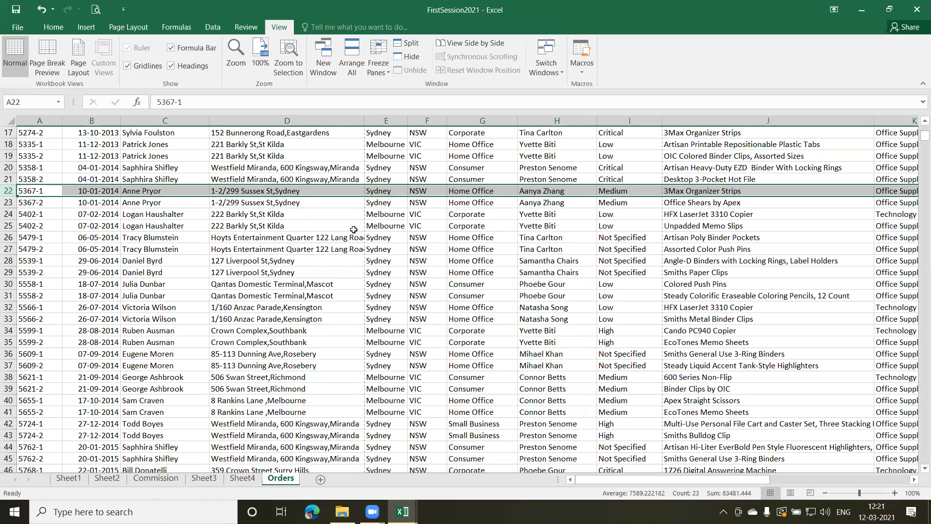
left_click(353, 228)
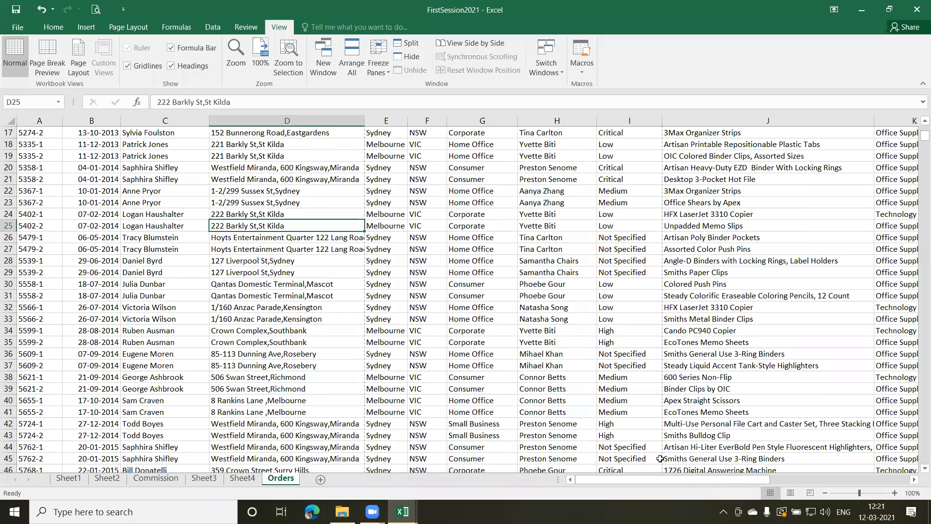
left_click(416, 171)
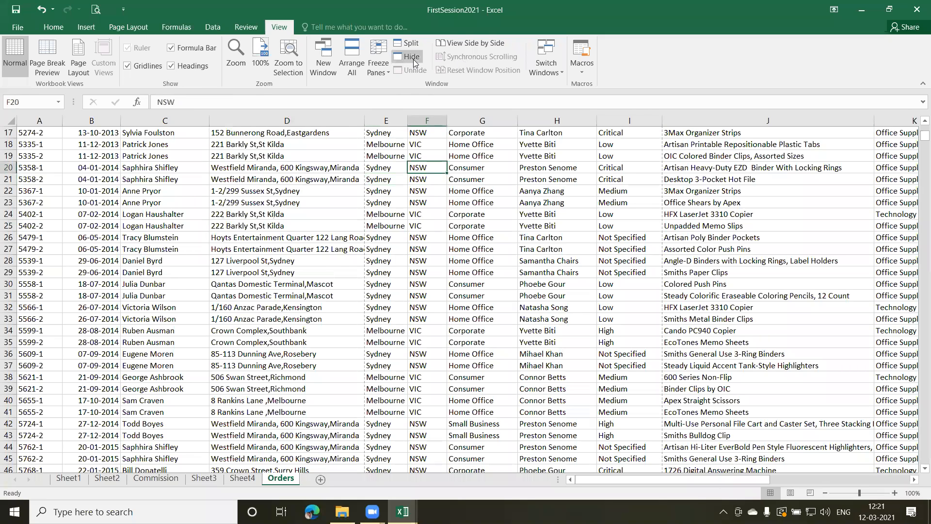
- Hide the FirstSession2021 workbook window, unhide it from W01-V03 Change View Options, and select cell G29
left_click(410, 58)
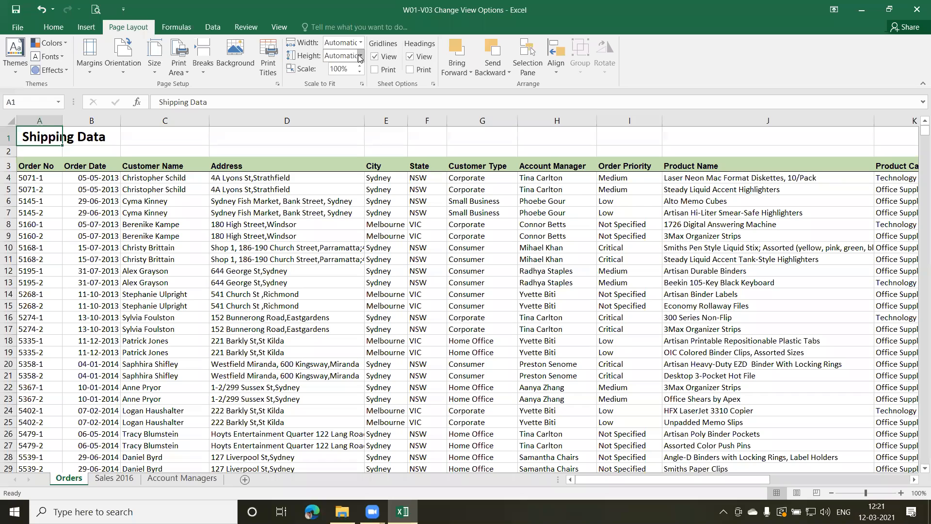
left_click(282, 28)
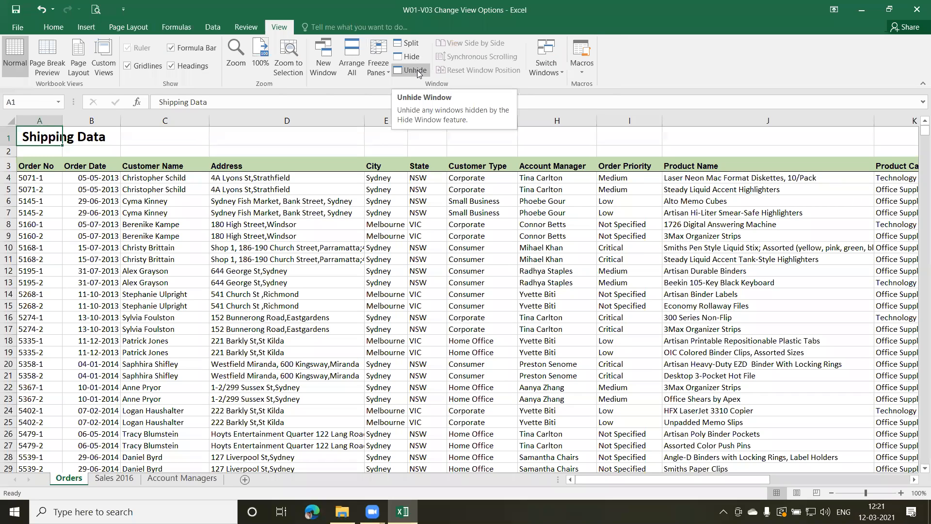
left_click(417, 70)
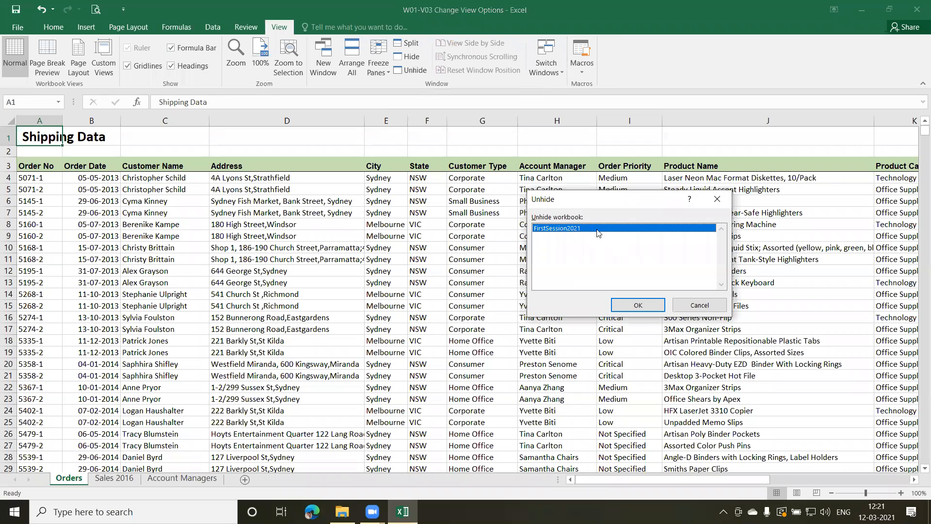
left_click(638, 305)
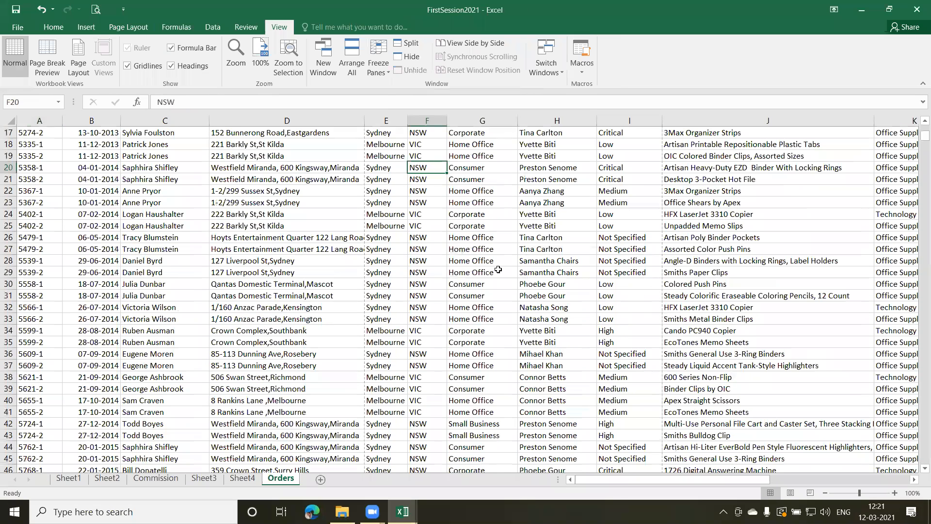
left_click(498, 270)
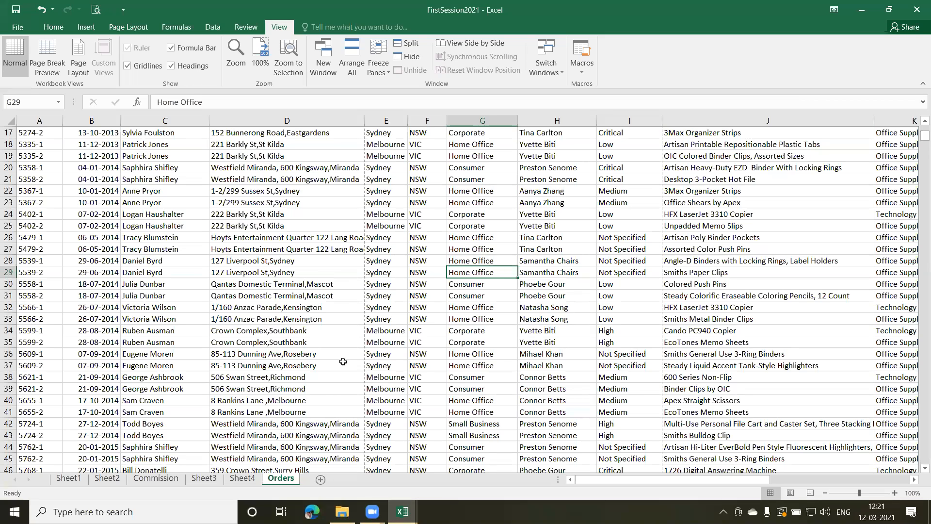
- Hide FirstSession2021 with Sheet4 active, unhide the workbook, and return to its Orders sheet
left_click(243, 479)
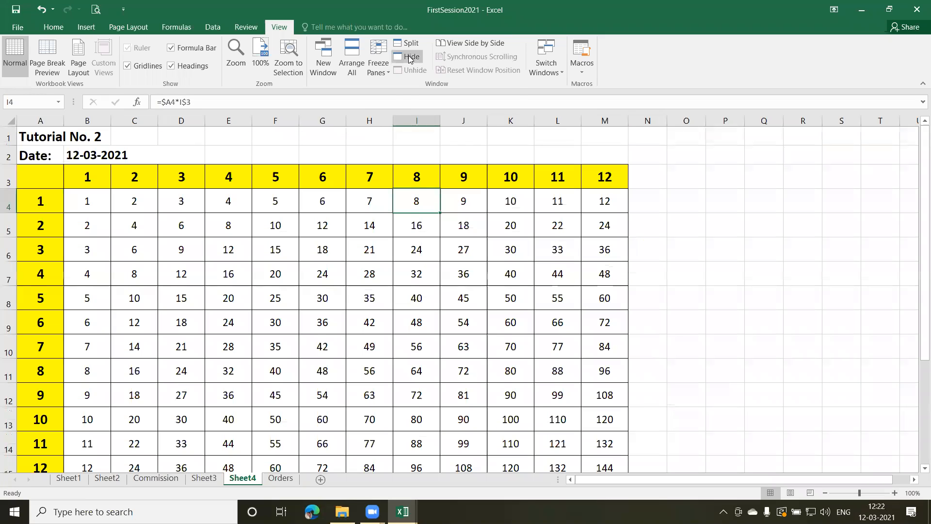
left_click(408, 57)
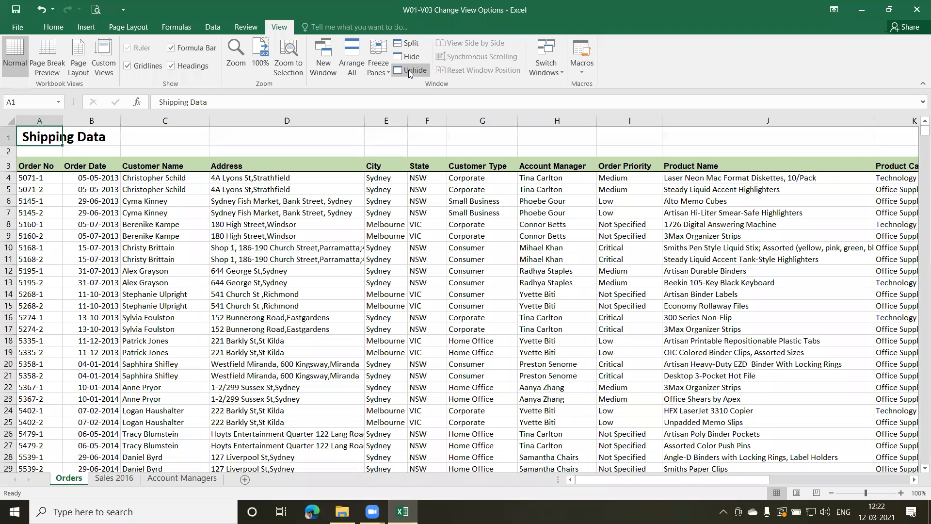
left_click(409, 71)
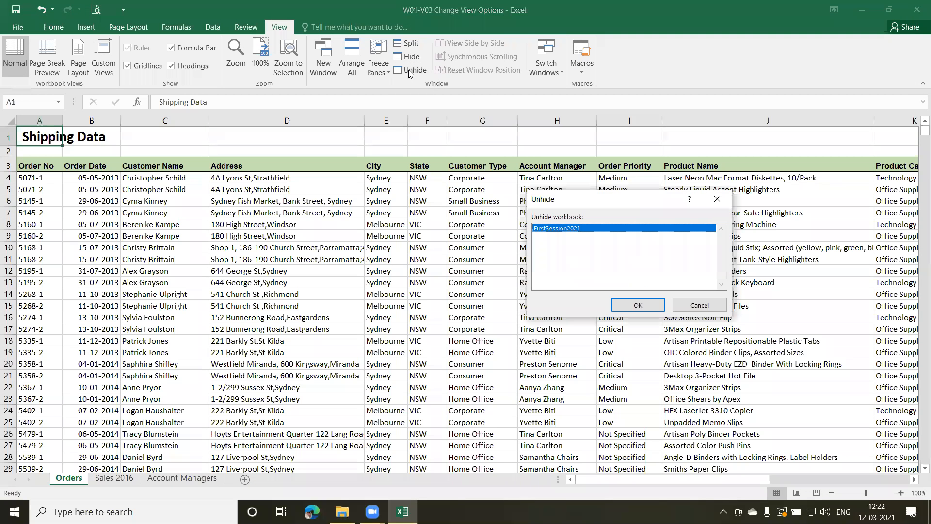
left_click(639, 305)
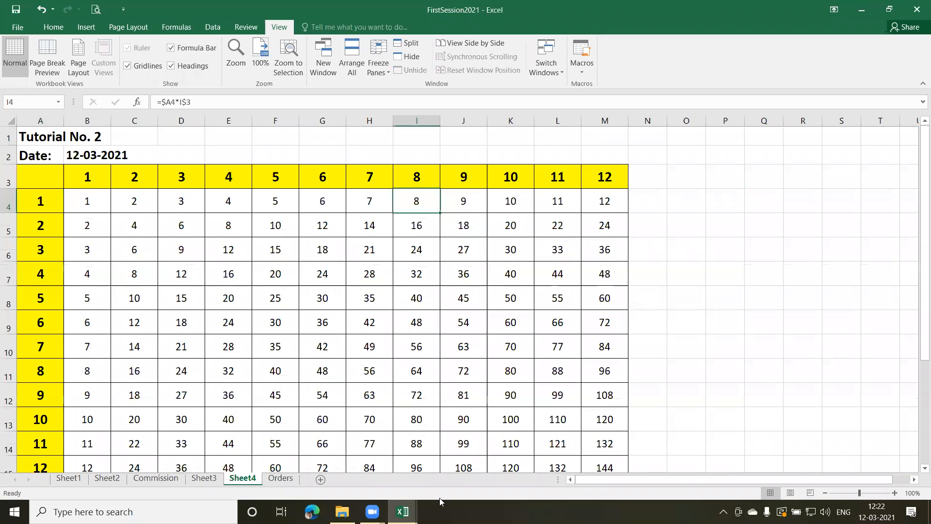
left_click(280, 479)
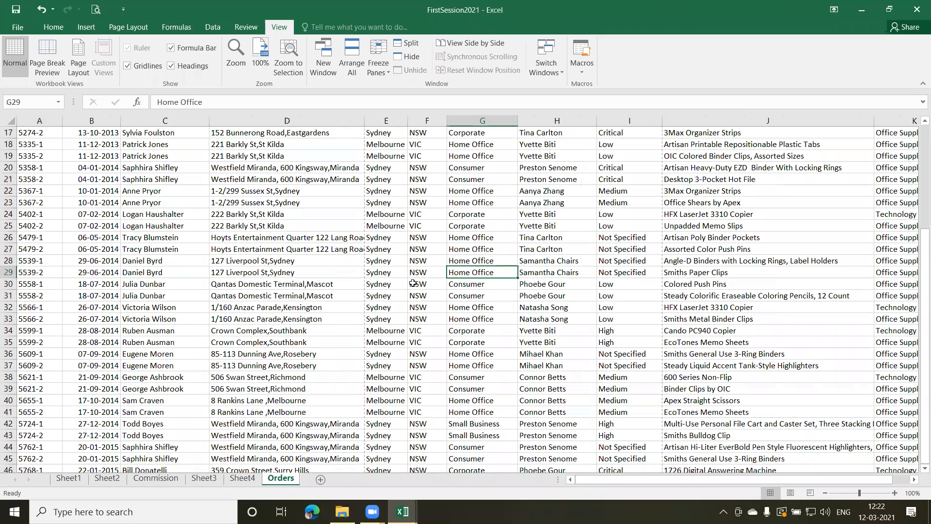
- Select cell F18 in the Orders sheet, then cell G11 with the Shipping Data title back in view
left_click(391, 236)
left_click(434, 148)
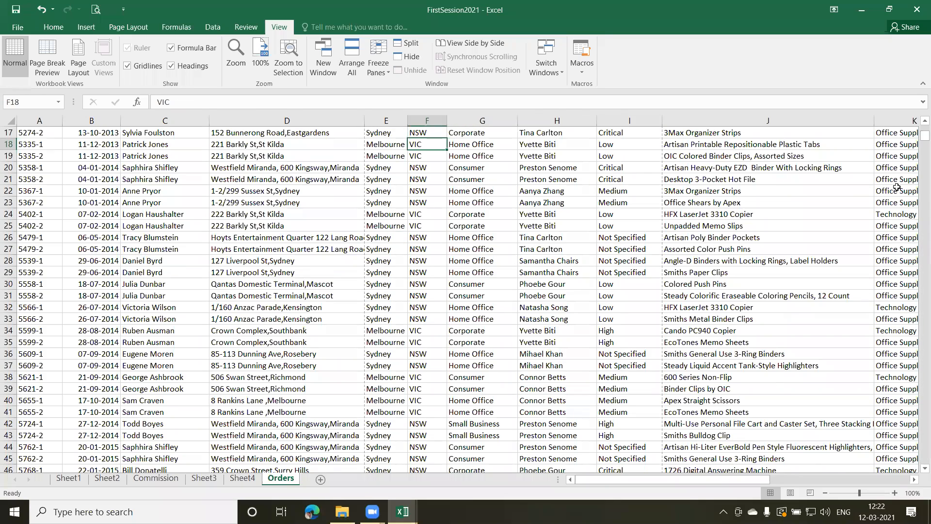
scroll(916, 123, "up", 3)
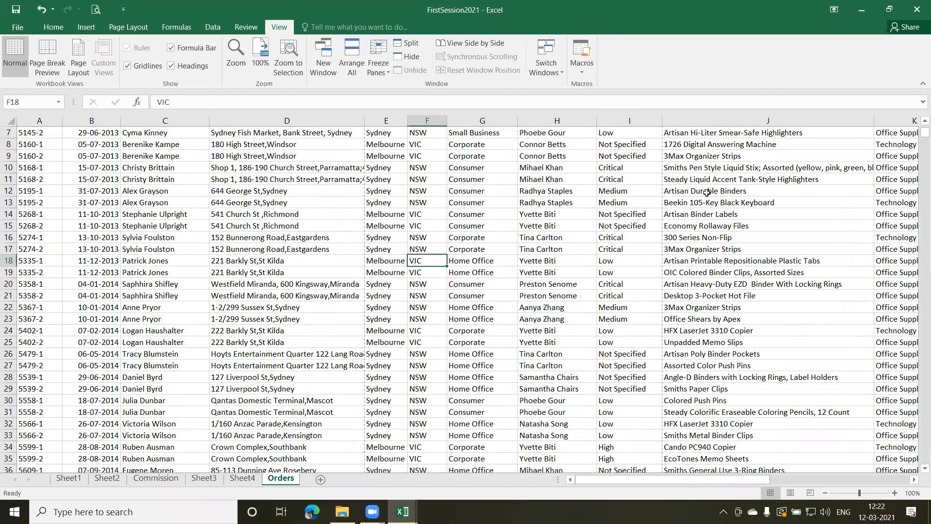
scroll(917, 123, "up", 2)
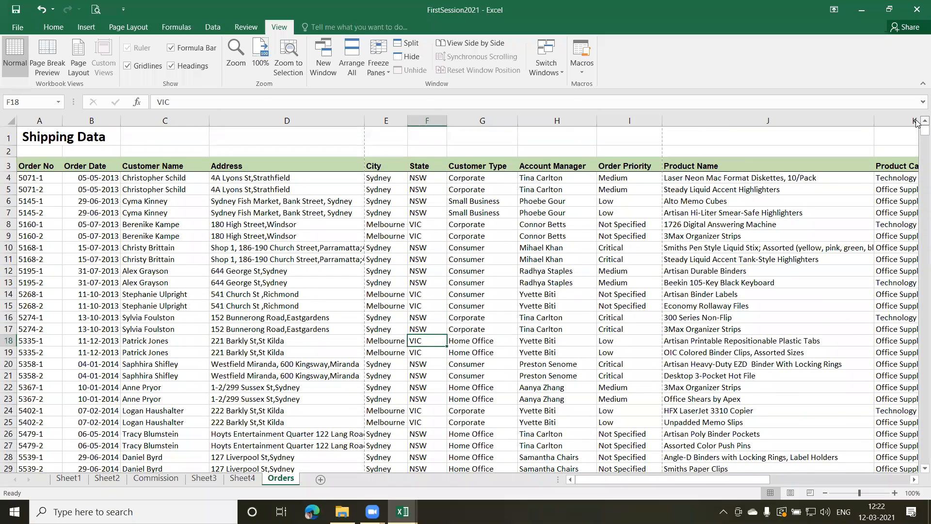
left_click(498, 257)
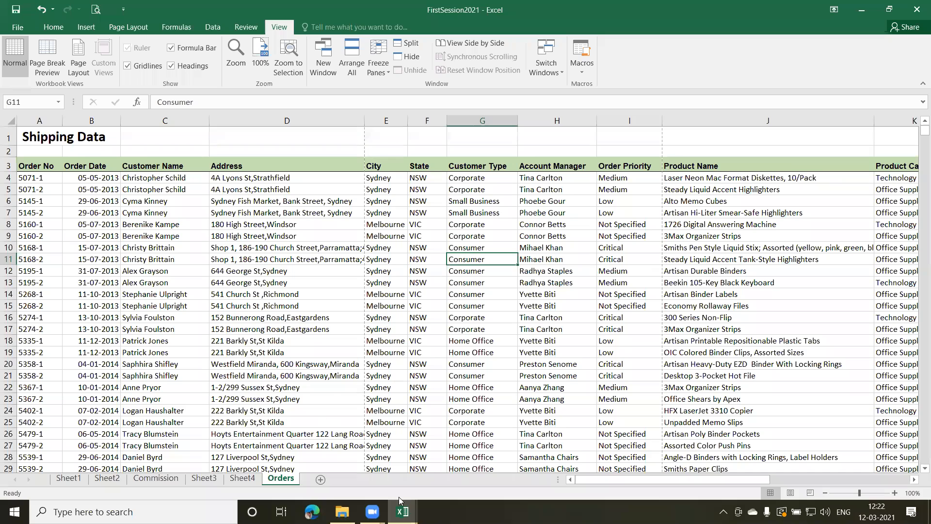
- Select address cell D11 and view FirstSession2021 side by side with W01-V03 Change View Options
mouse_move(399, 500)
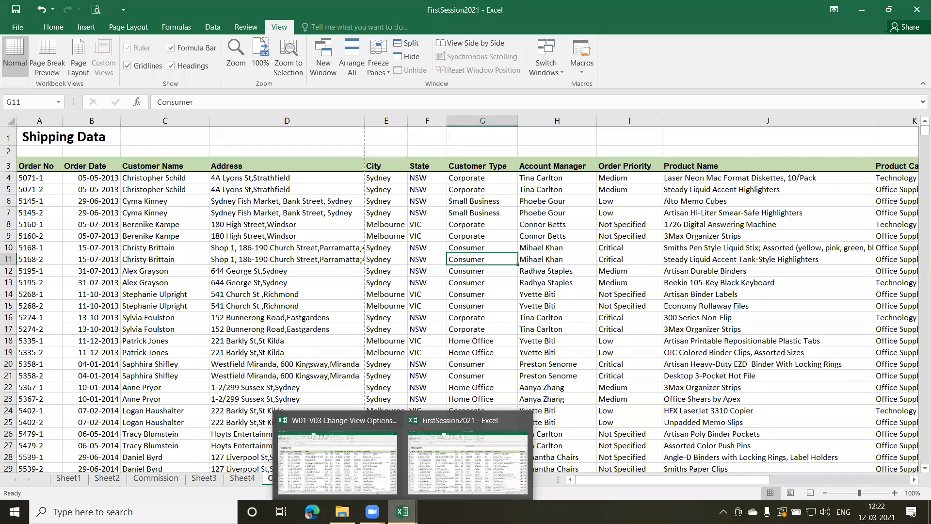
left_click(291, 261)
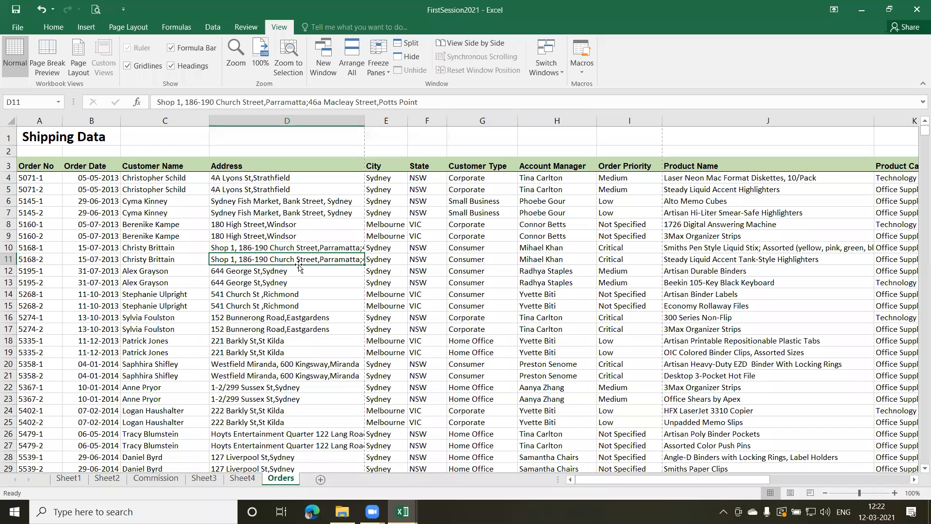
left_click(478, 43)
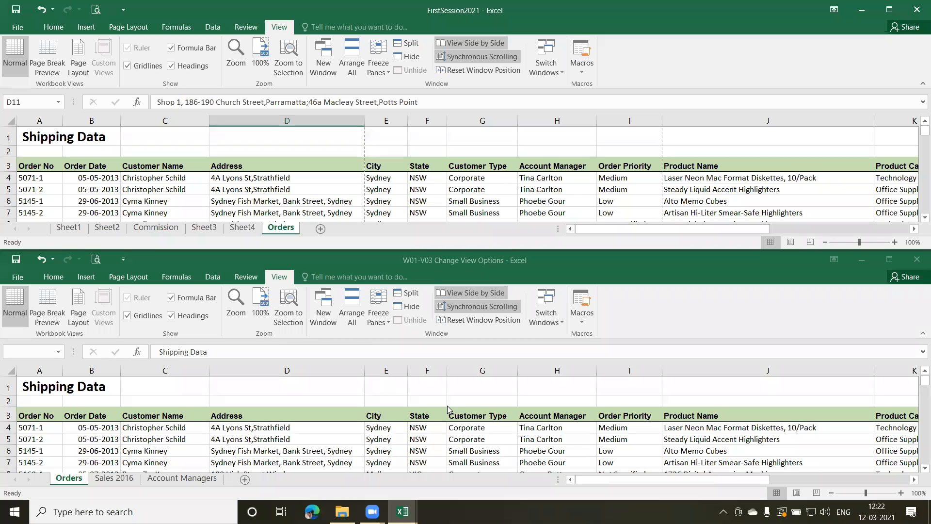
- Show the Sales 2016 sheet and then the Account Managers sheet of W01-V03 Change View Options
left_click(448, 444)
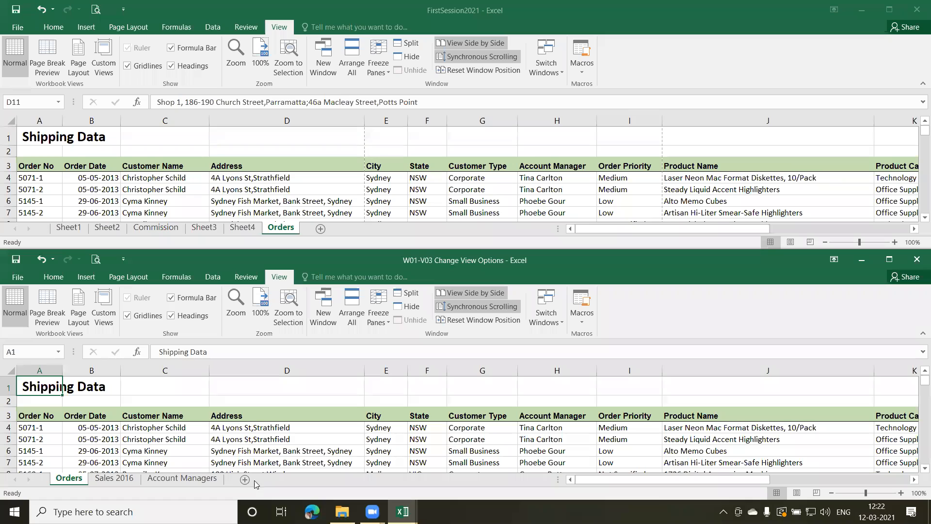
left_click(117, 478)
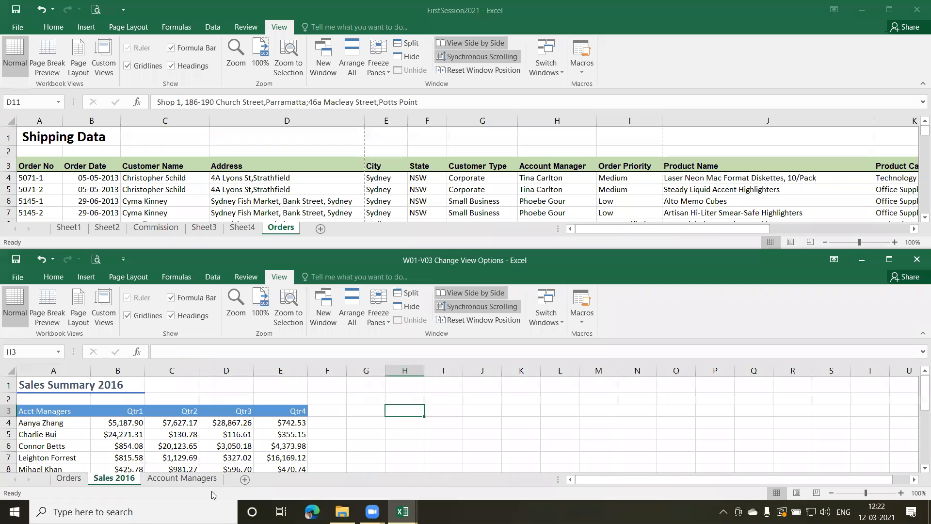
left_click(175, 480)
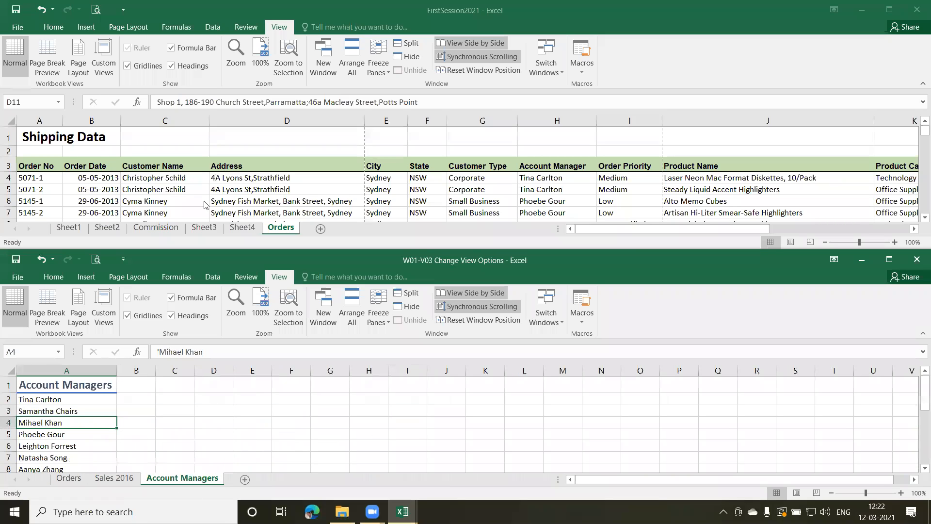
- Browse FirstSession2021's Commission, Sheet3 and Sheet4 sheets, return to Orders, and scroll both workbooks down together to row 13
left_click(151, 230)
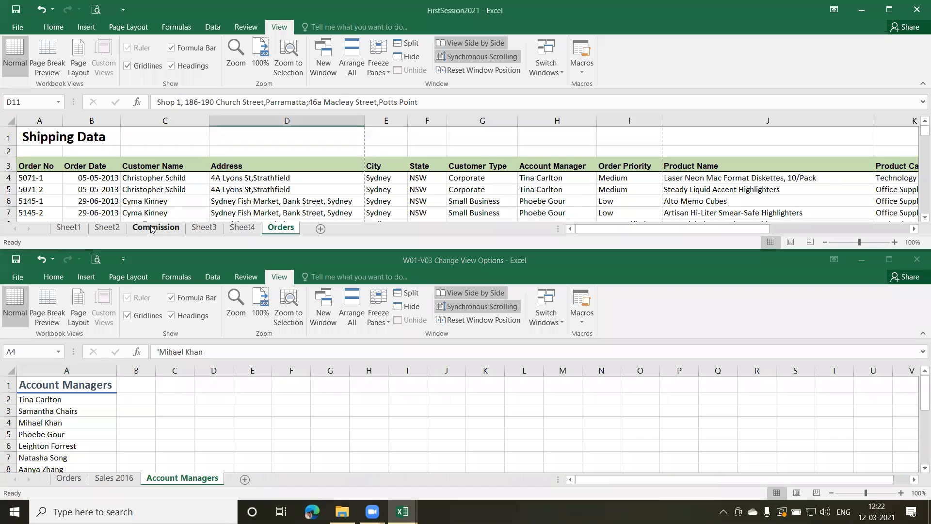
left_click(209, 232)
left_click(242, 229)
left_click(282, 229)
scroll(918, 218, "down", 1)
left_click(918, 218)
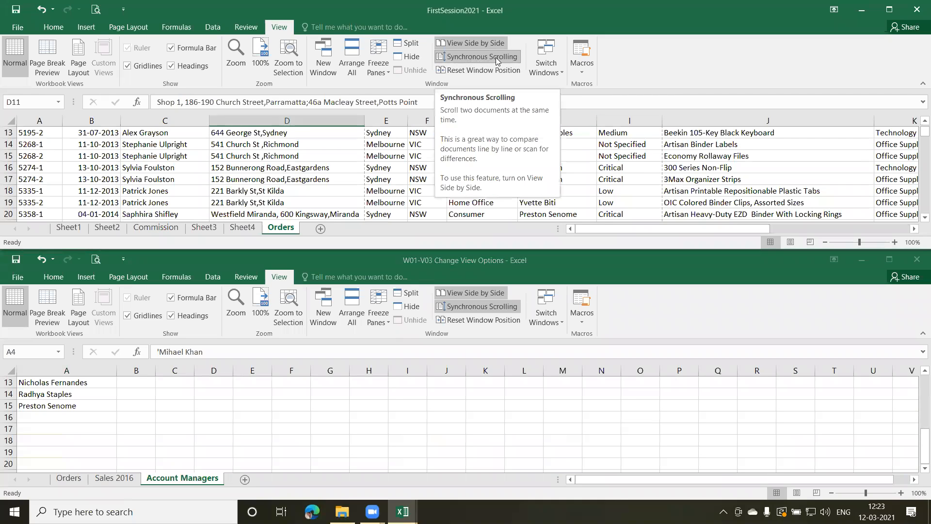
- Turn off synchronous scrolling and bring each workbook back to its first row separately
left_click(468, 59)
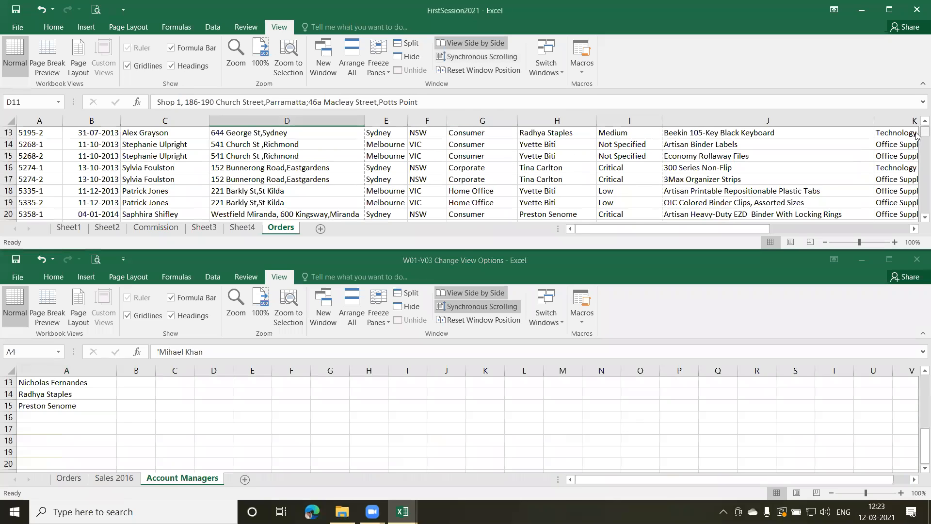
scroll(916, 131, "up", 3)
scroll(916, 125, "up", 2)
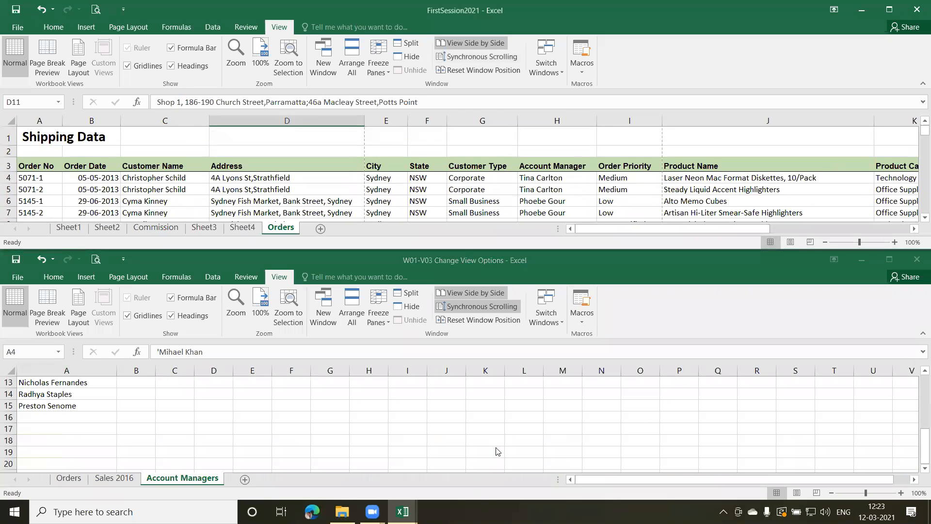
scroll(917, 376, "up", 4)
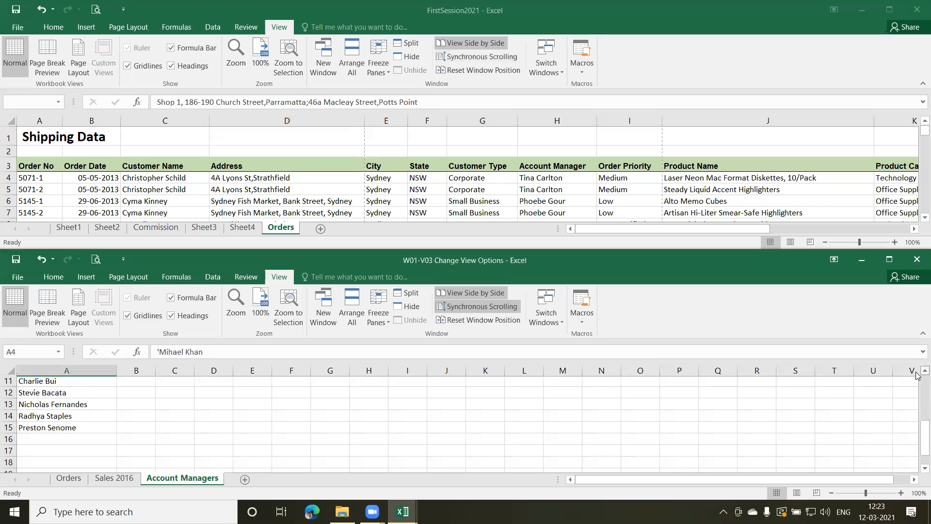
scroll(917, 376, "up", 1)
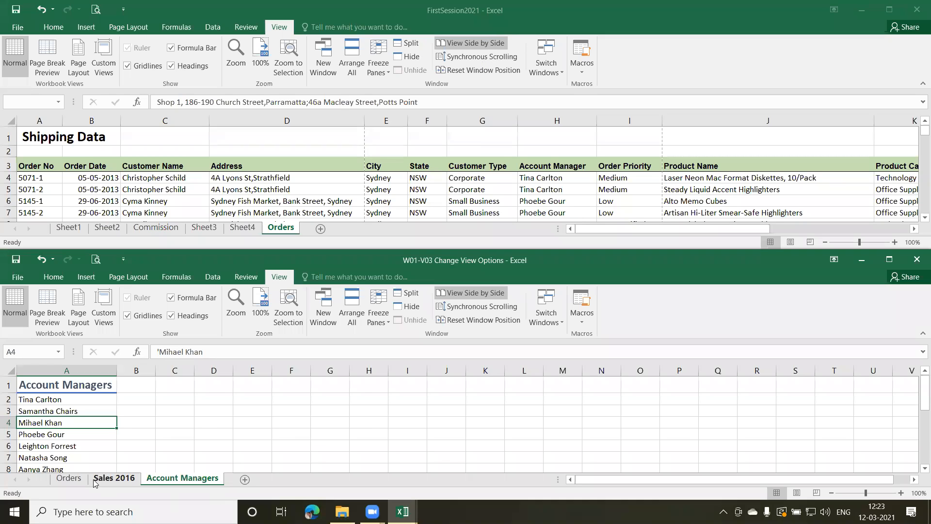
- Return W01-V03 Change View Options to its Orders sheet and scroll only FirstSession2021 down to row 9
left_click(69, 479)
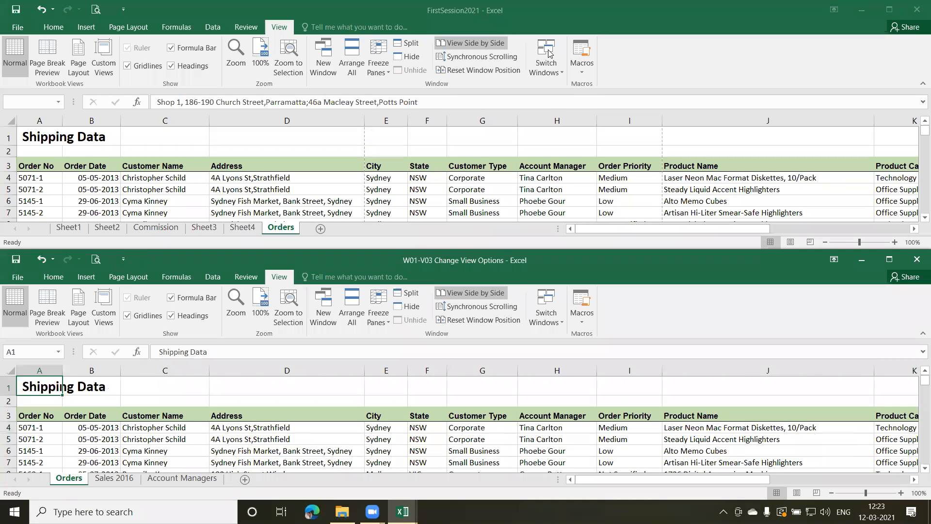
left_click(480, 60)
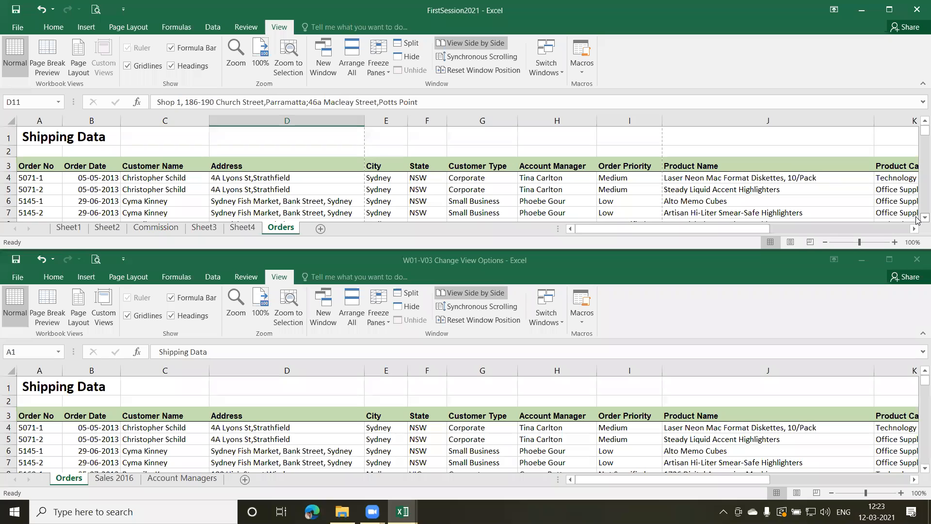
scroll(918, 219, "down", 3)
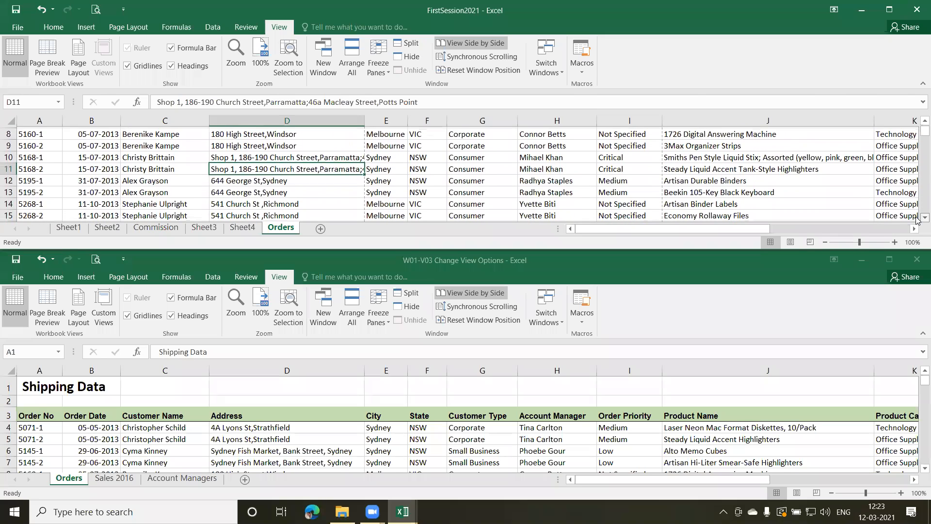
left_click(882, 427)
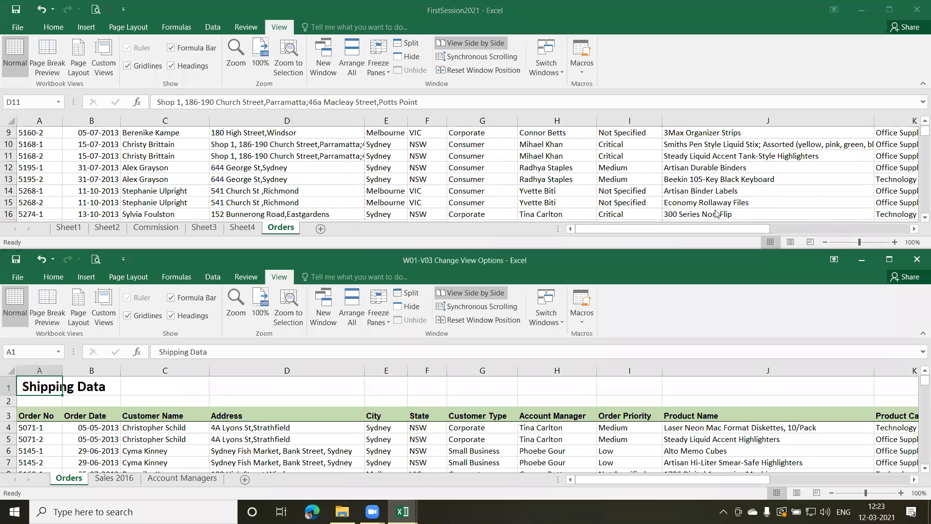
- Turn synchronous scrolling back on and scroll both Orders sheets down together and back to the Shipping Data title
left_click(485, 58)
left_click(485, 57)
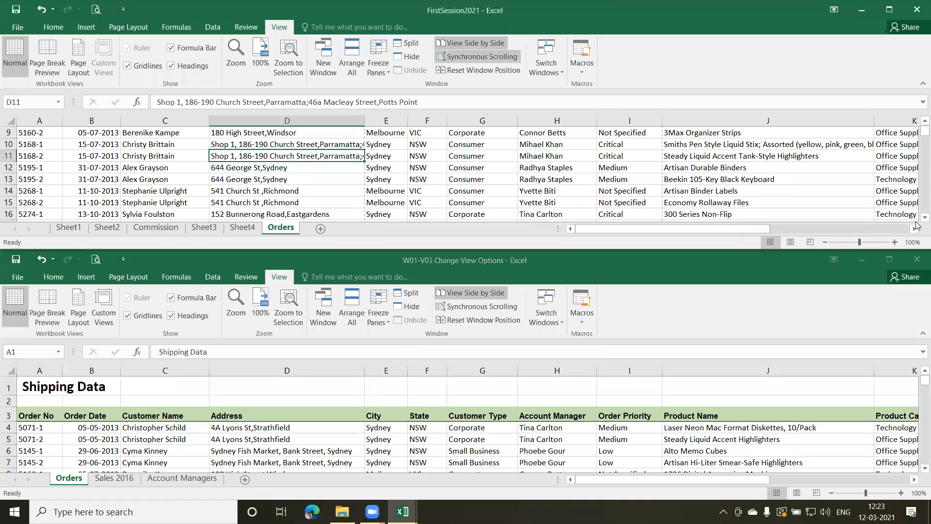
scroll(917, 224, "down", 2)
scroll(917, 222, "down", 4)
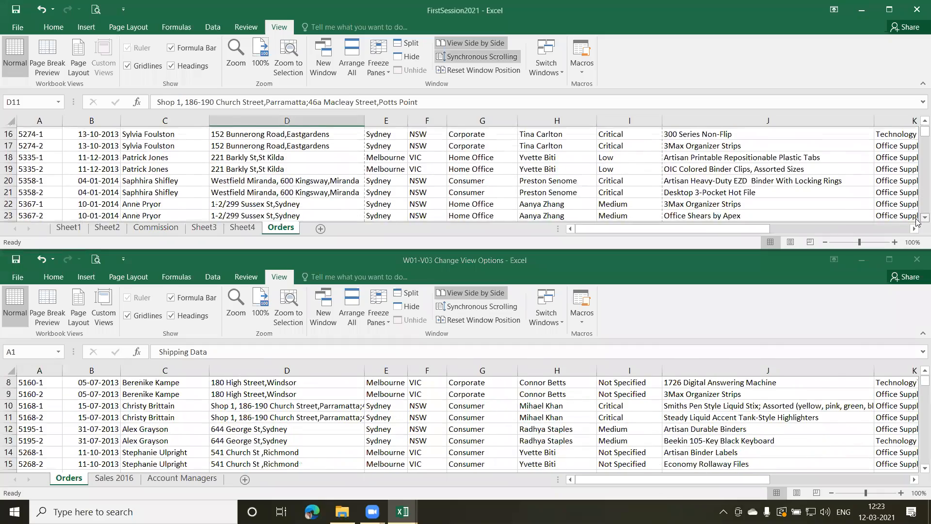
scroll(917, 222, "down", 1)
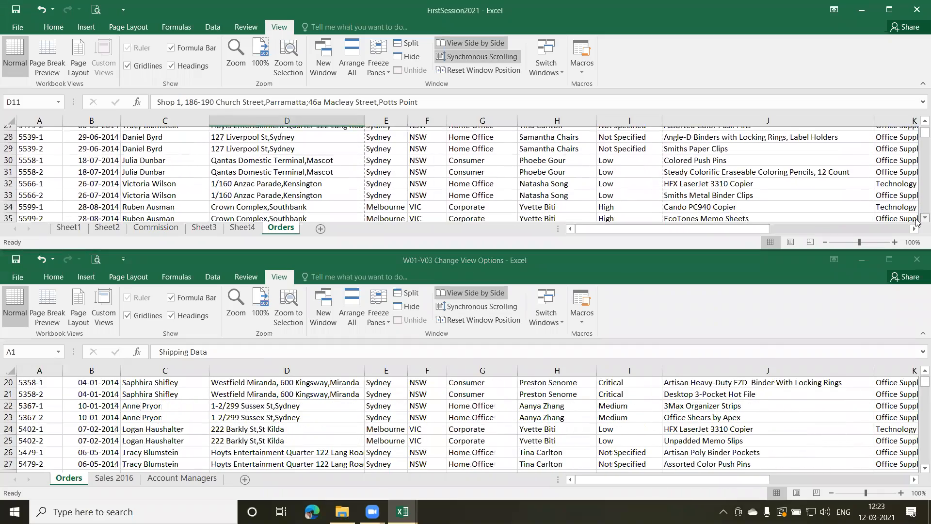
scroll(916, 123, "up", 8)
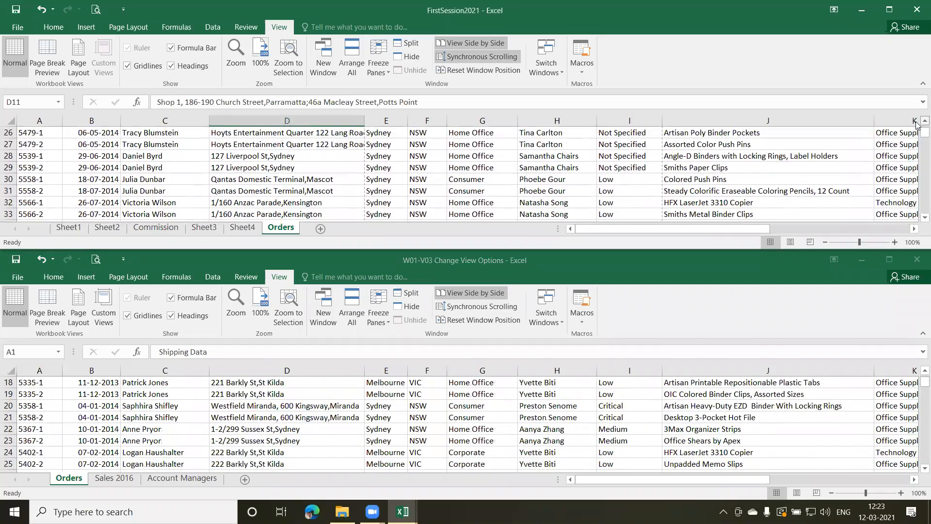
scroll(917, 123, "up", 1)
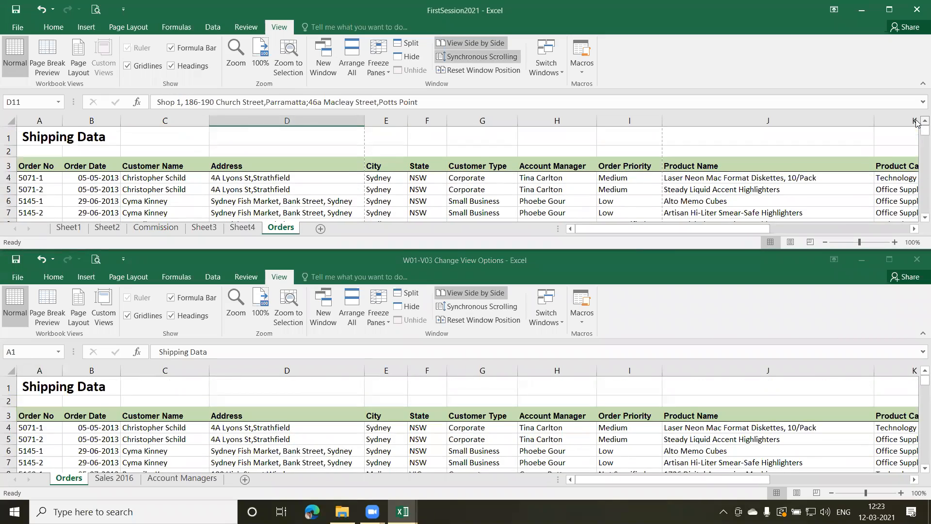
- Select cell G5 in FirstSession2021, then turn off synchronous scrolling and end the side-by-side view
left_click(483, 194)
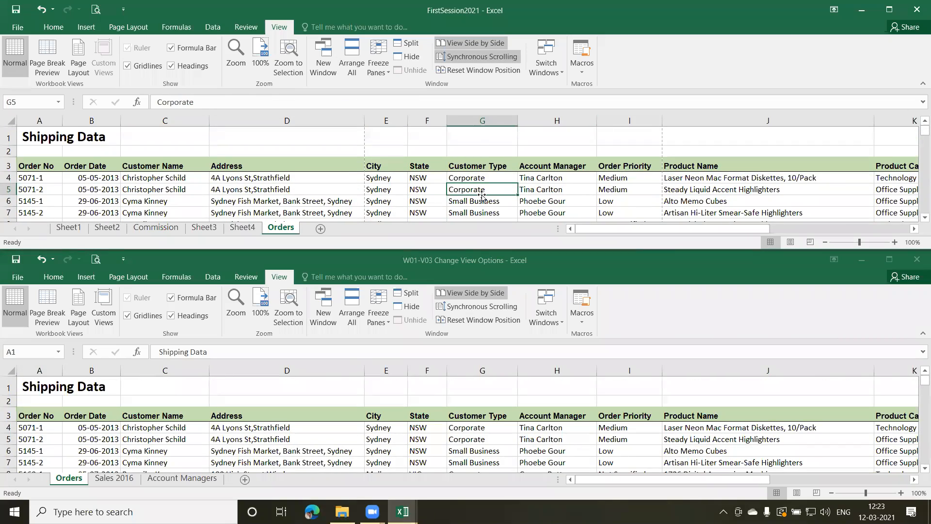
left_click(460, 59)
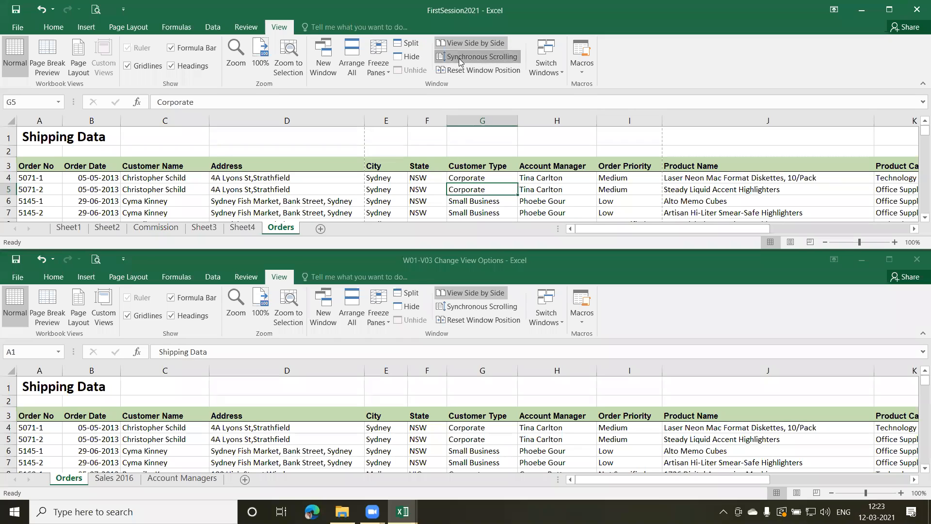
left_click(445, 439)
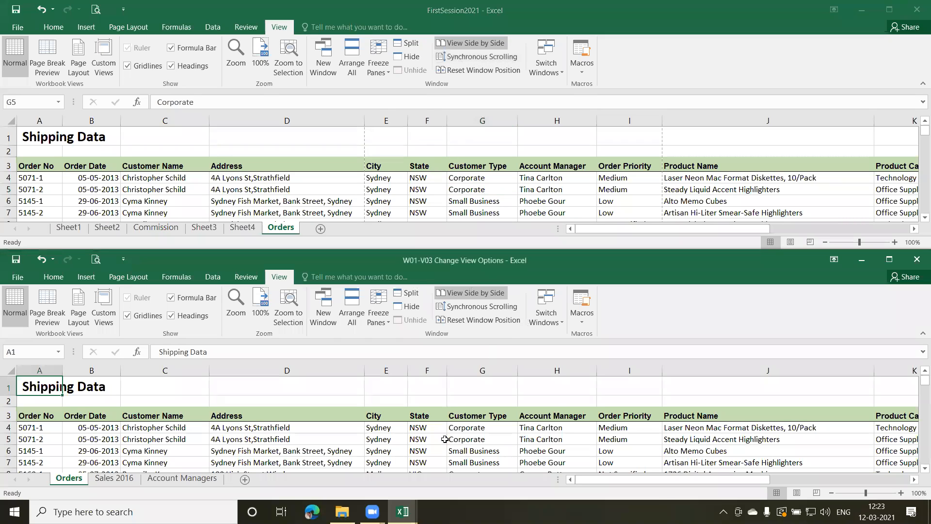
left_click(420, 191)
left_click(474, 43)
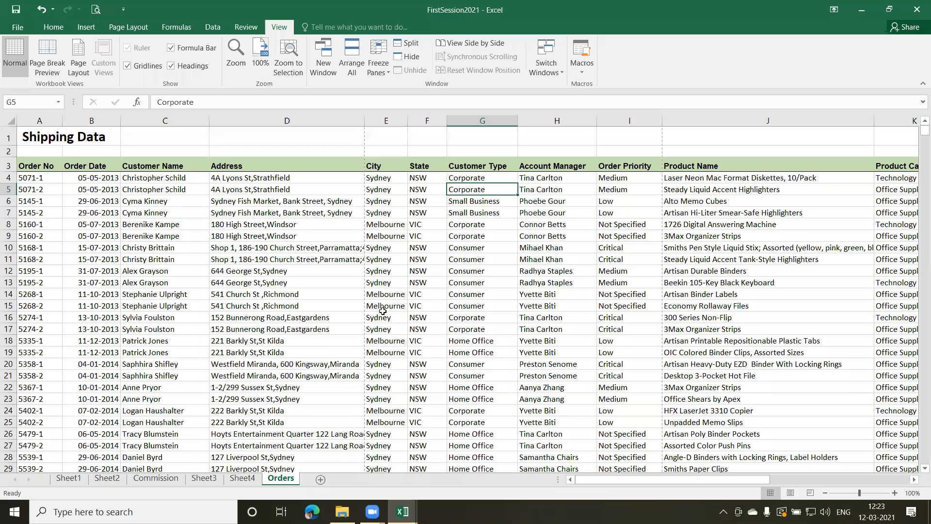
- Select cell F18 and arrange all open workbook windows horizontally
left_click(440, 337)
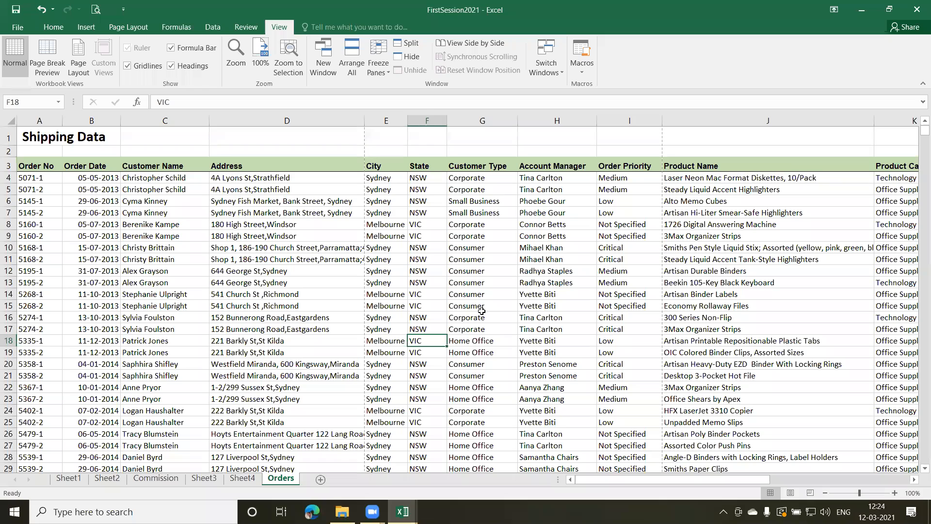
left_click(352, 51)
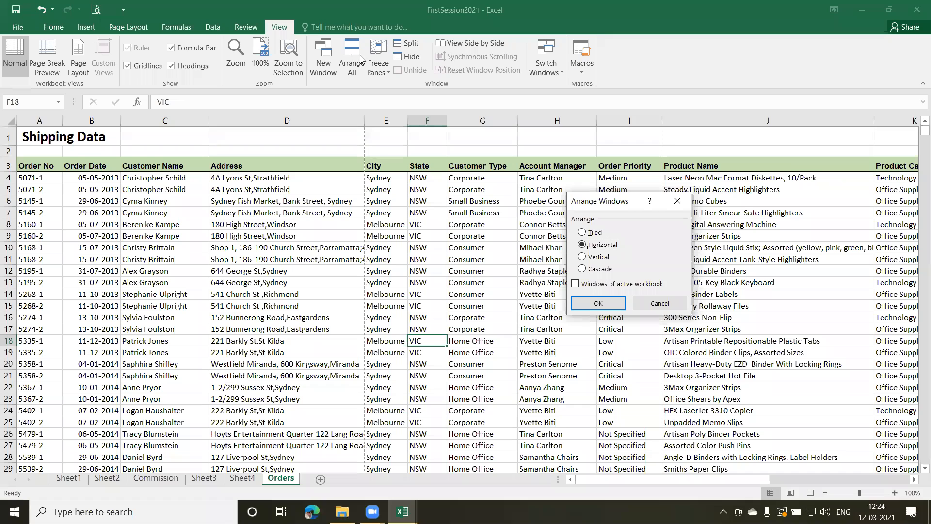
left_click(606, 304)
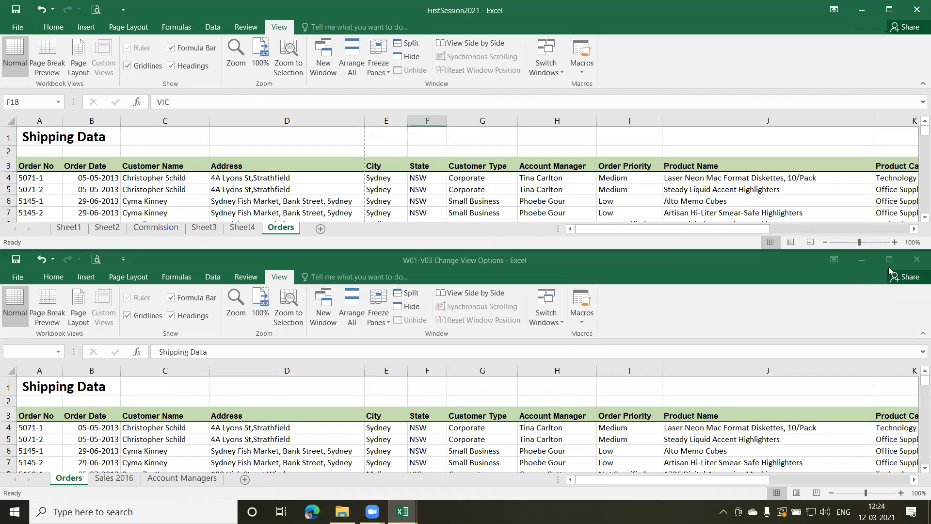
- Close the W01-V03 Change View Options workbook and maximize the FirstSession2021 window
left_click(916, 261)
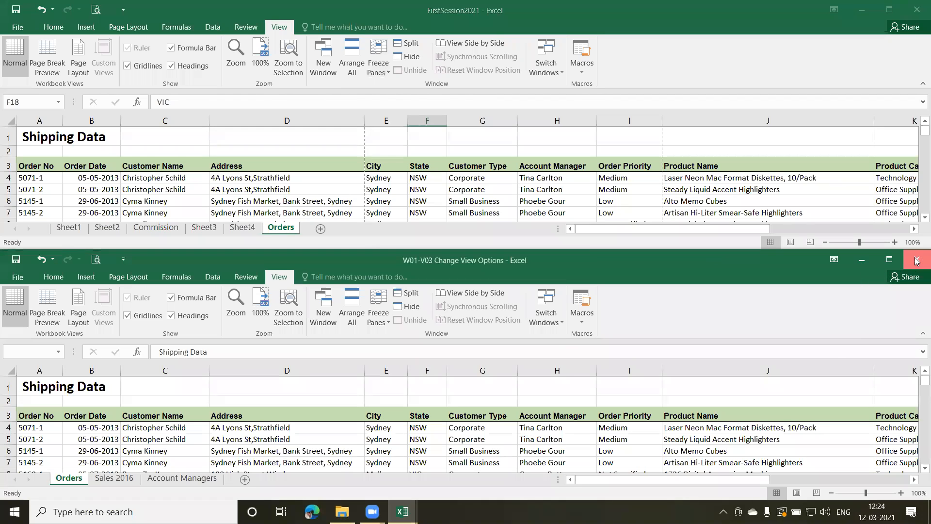
left_click(478, 281)
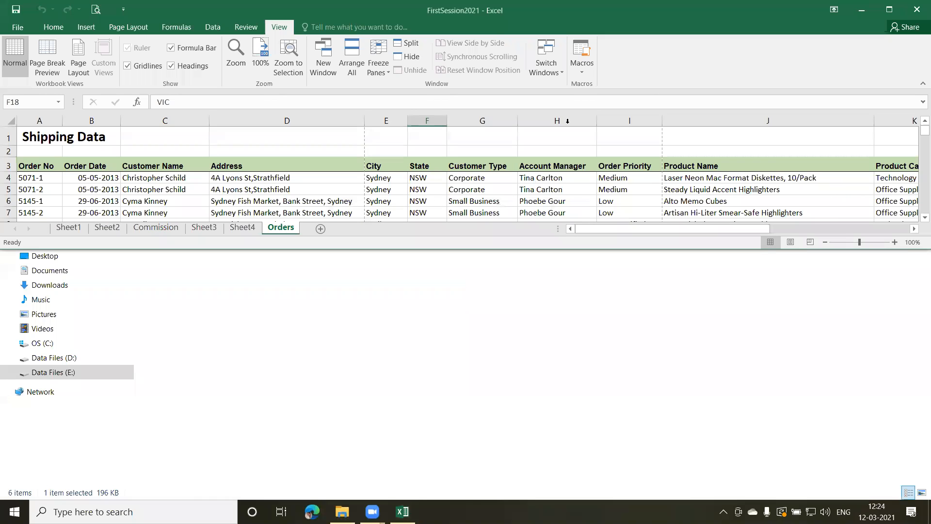
left_click(889, 10)
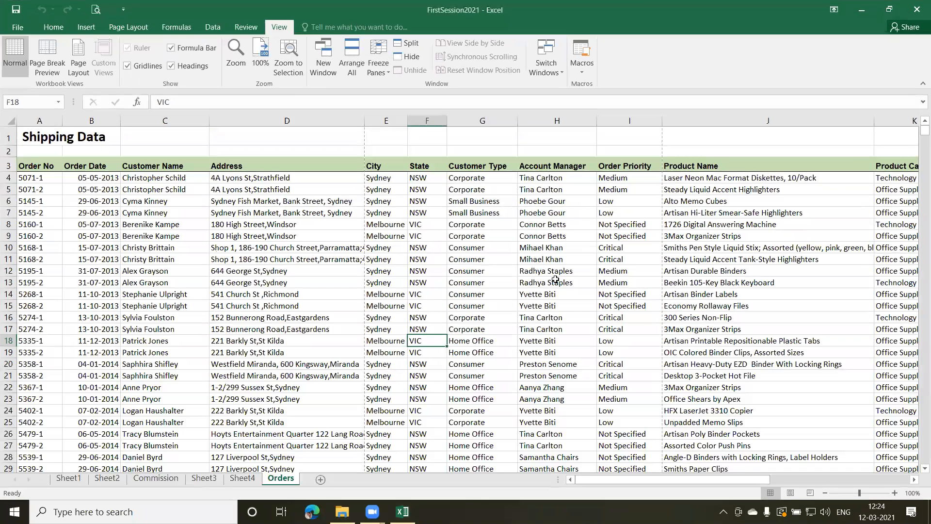
- Select cell H13 and then C9, and view the Orders sheet in Page Break Preview before returning to Normal view
left_click(556, 280)
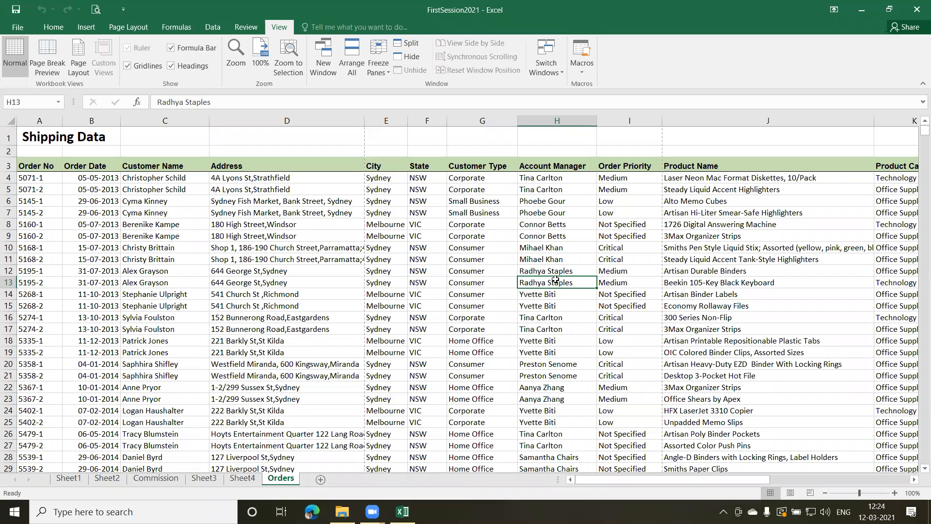
left_click(129, 235)
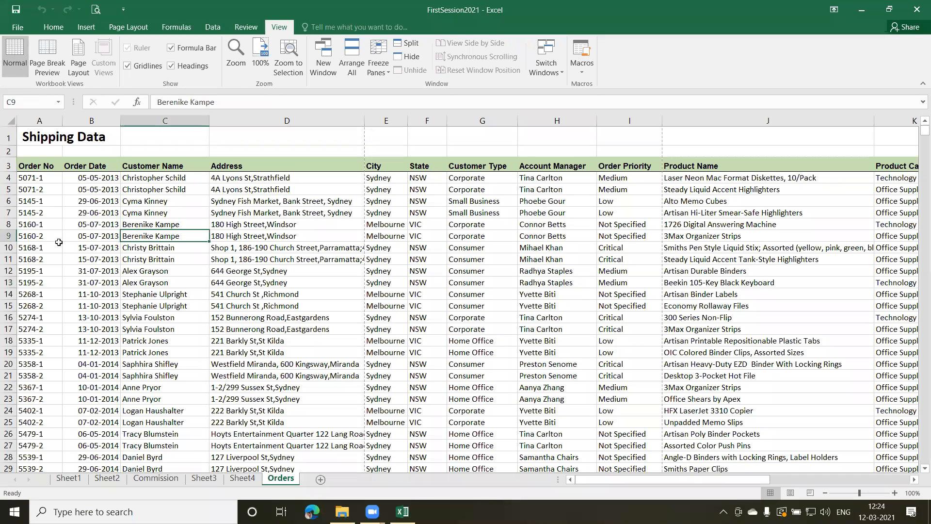
left_click(54, 52)
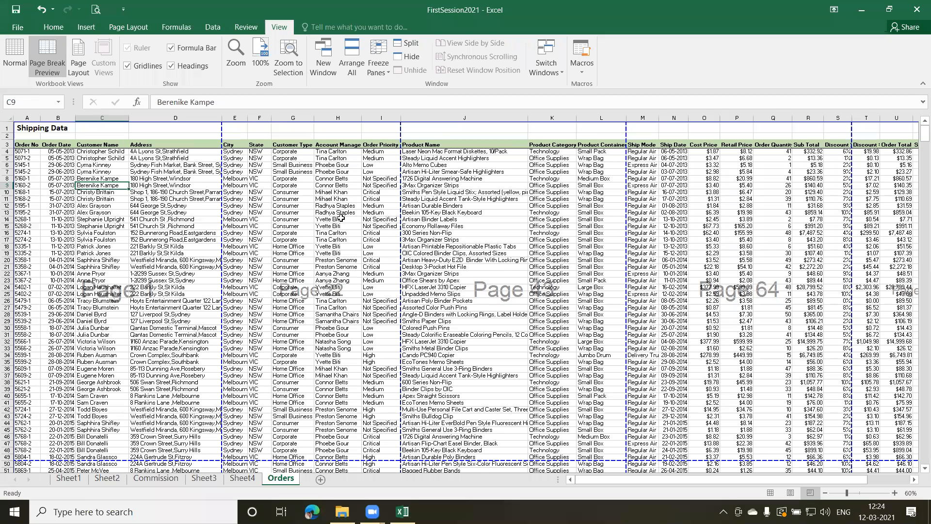
left_click(13, 57)
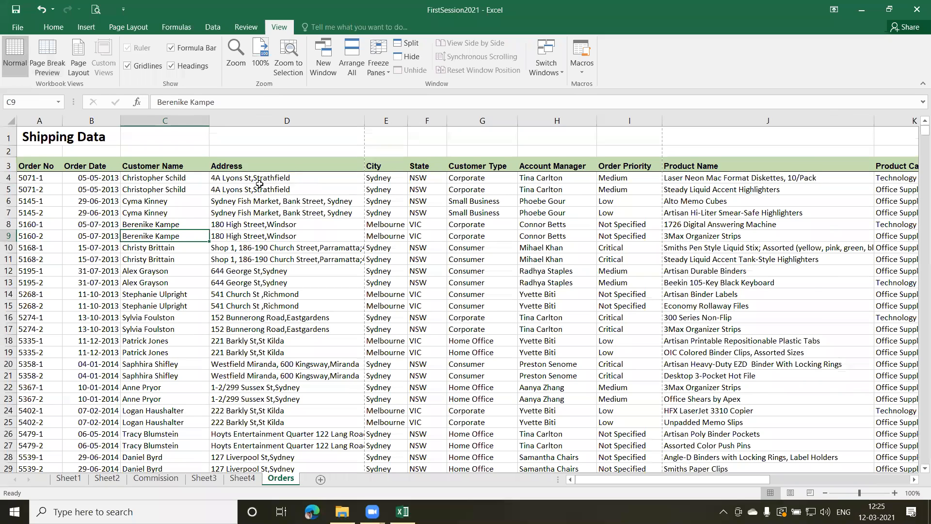
- Select cell H14, look at the available macro commands without running any, and select cell C9
left_click(536, 299)
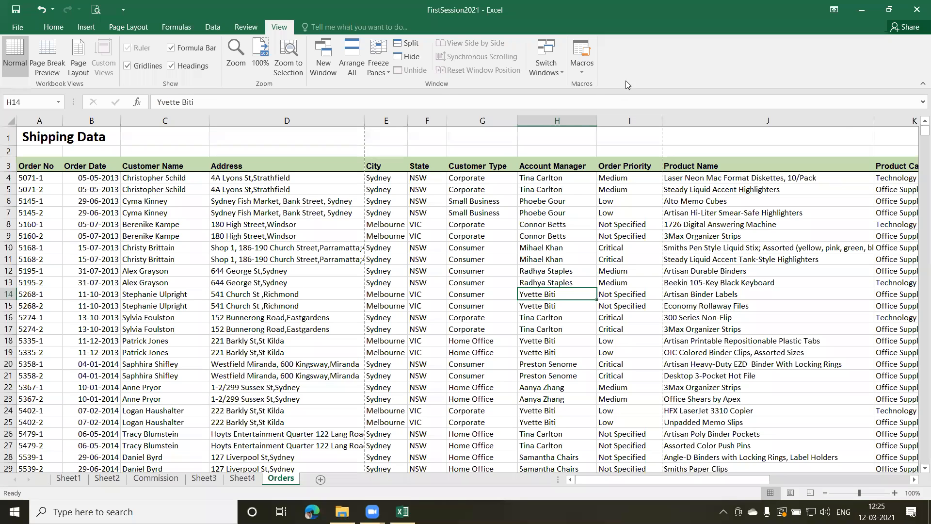
left_click(580, 73)
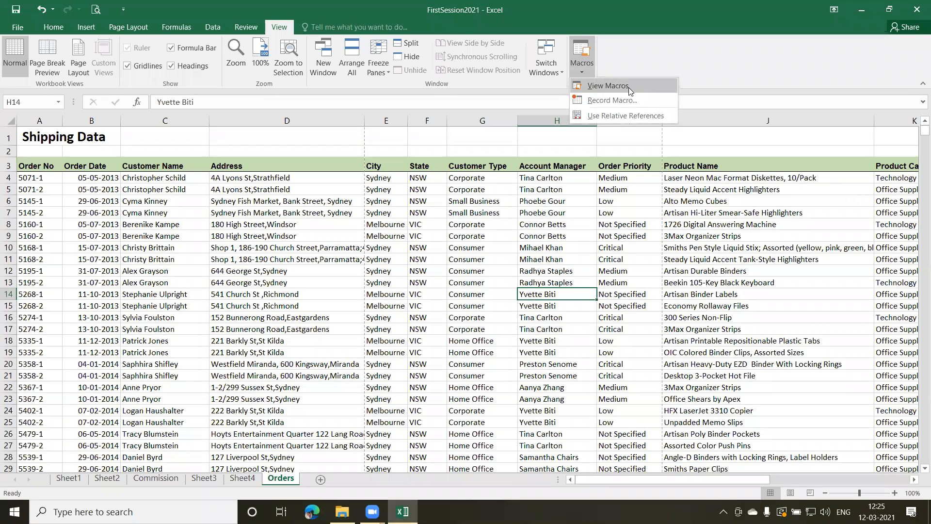
left_click(185, 235)
left_click(185, 235)
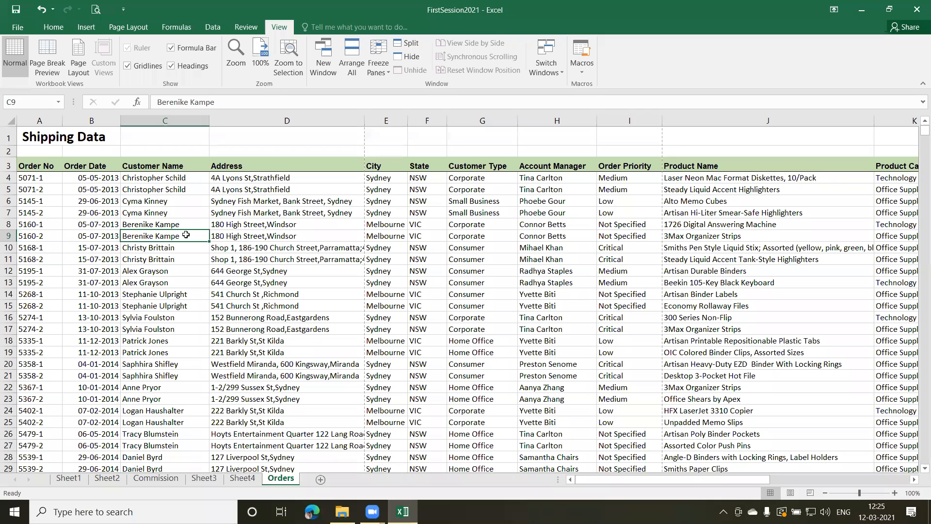
left_click(231, 371)
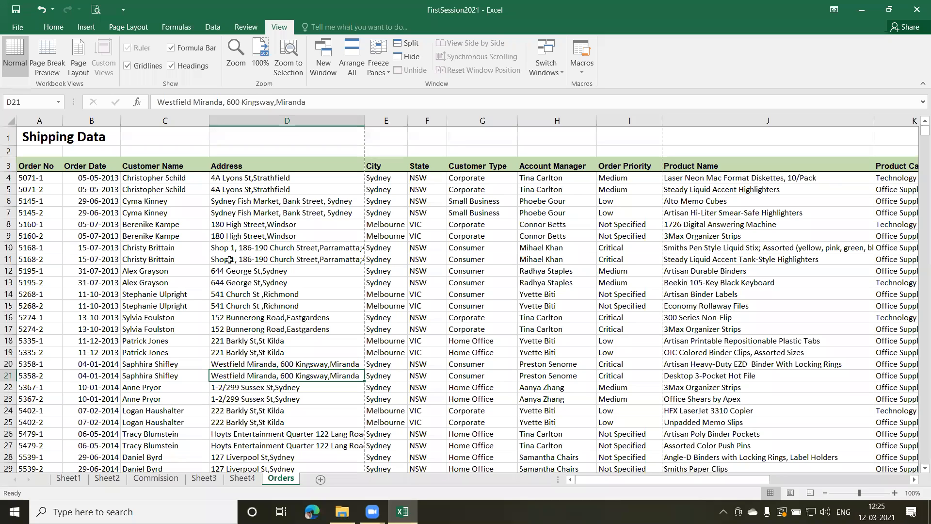
left_click(198, 226)
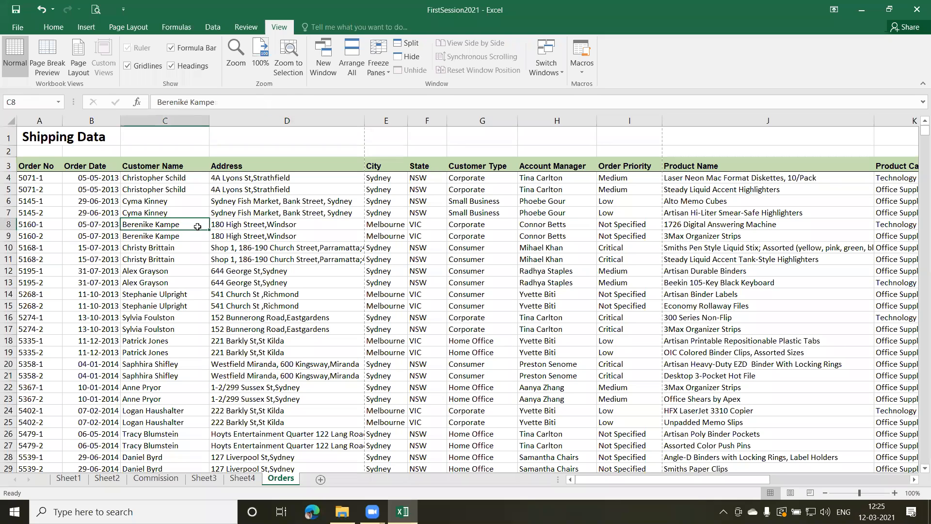
left_click(51, 187)
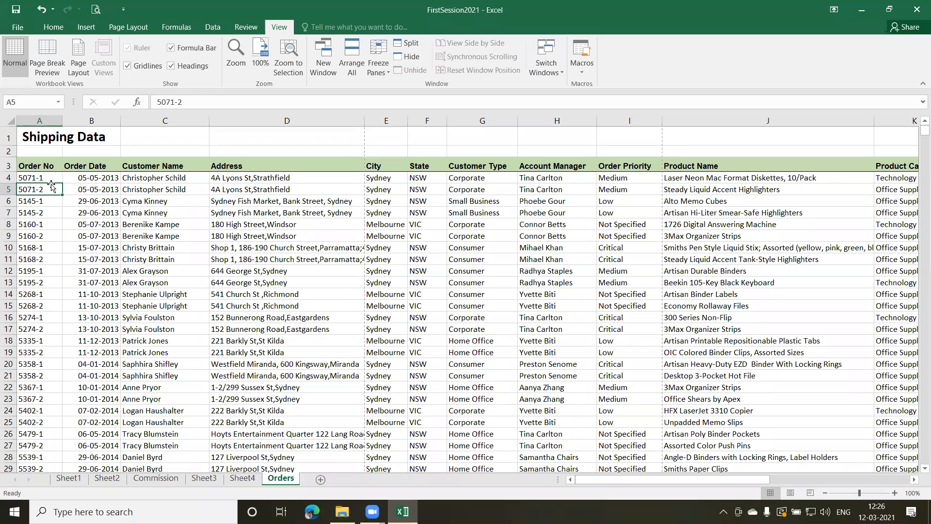
left_click(249, 225)
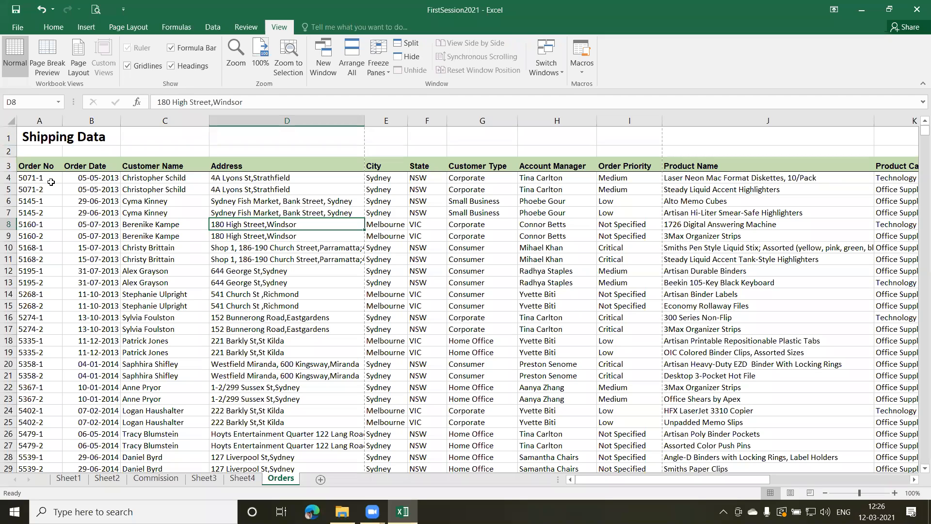
- Step cell by cell through the Orders heading row and first records, starting at A3 and ending at A4
left_click(34, 165)
key("Right")
key("Right")
key("Right")
key("Right")
key("Right")
key("Right")
key("Right")
key("Right")
key("Right")
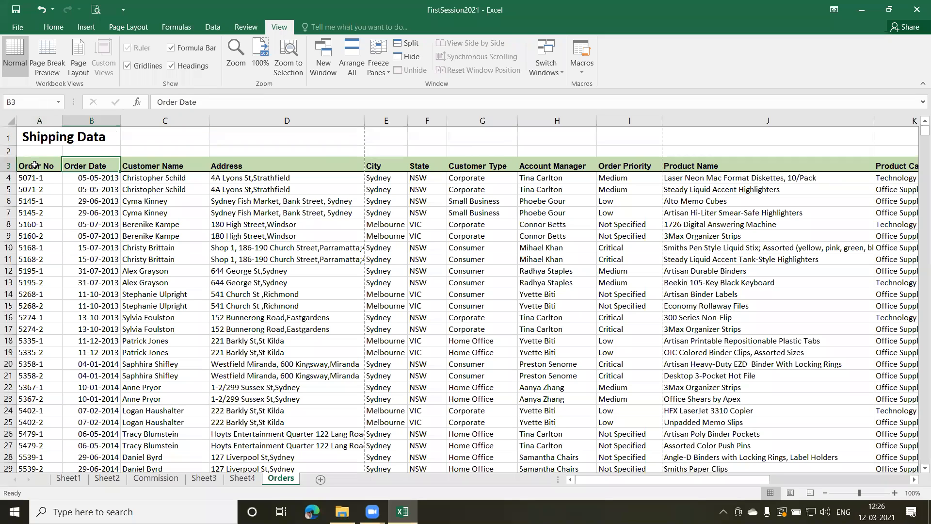
key("Right")
key("Down")
key("Down")
key("Down")
key("Left")
key("Home")
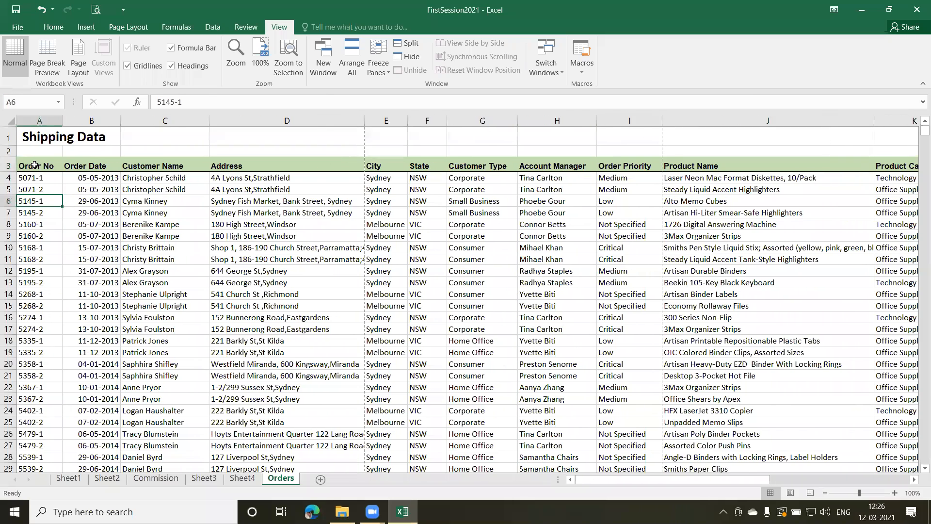
key("Up")
key("Up")
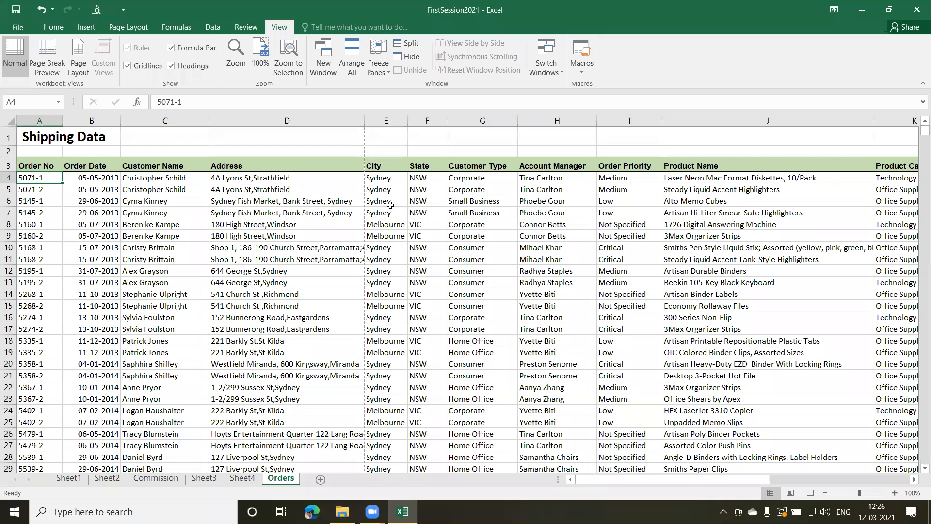
- Select the City heading in E3 and then cell H11 while looking over the Orders data
left_click(391, 163)
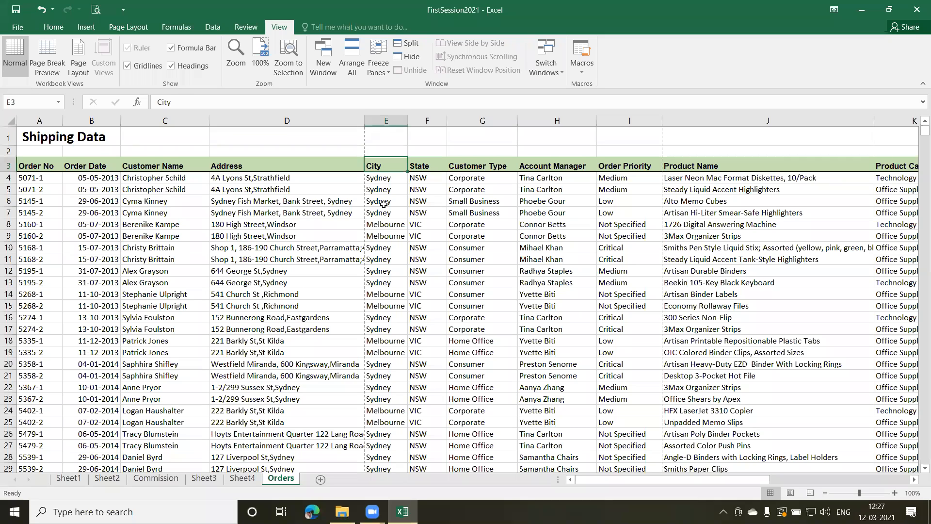
left_click(554, 261)
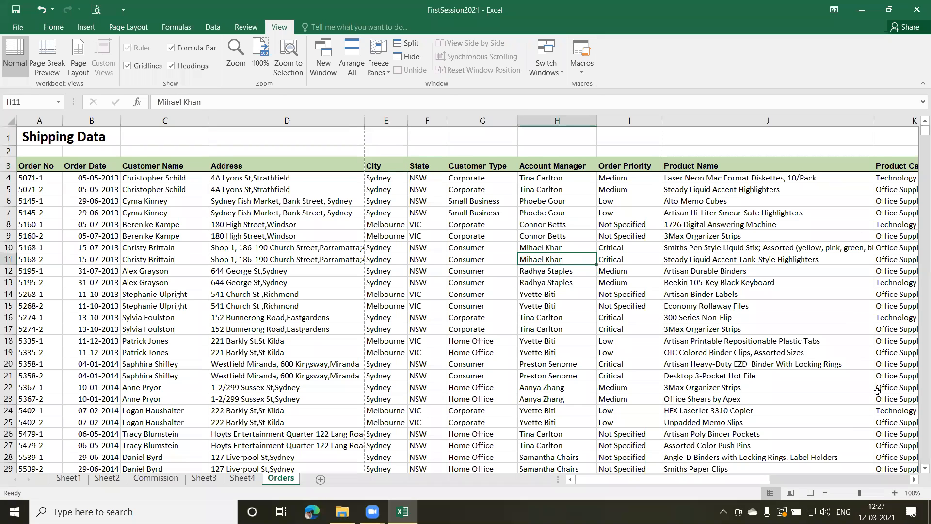
left_click(925, 468)
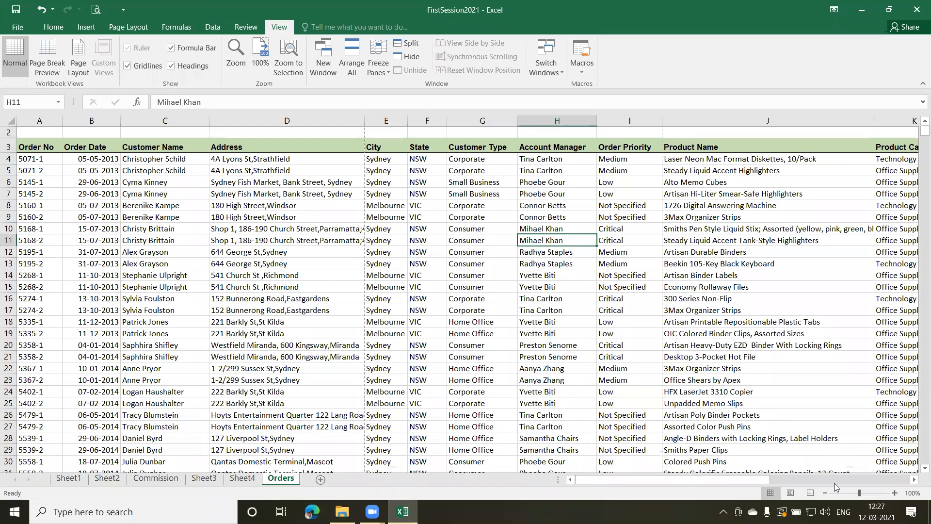
left_click_drag(651, 480, 723, 481)
left_click_drag(637, 482, 626, 482)
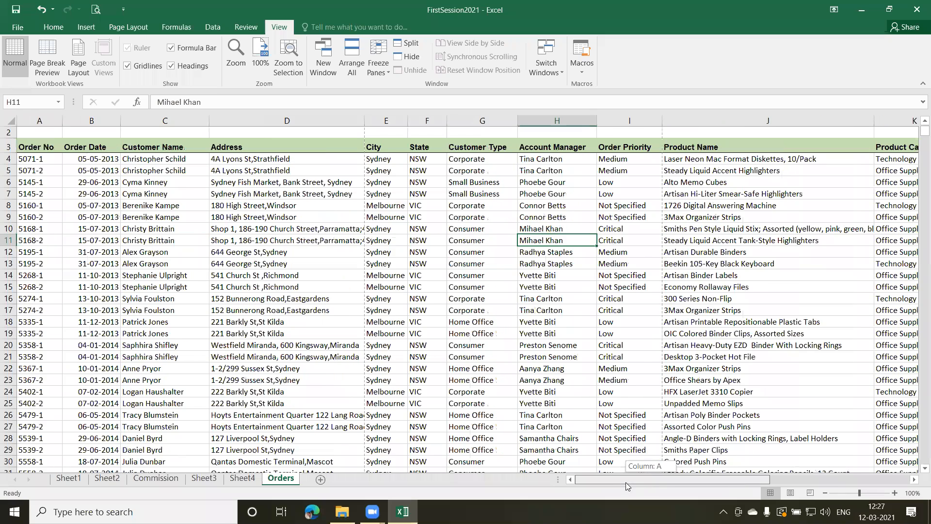
- Switch to Sheet1 and inspect the Series column formula in cells C10 and C6
left_click(156, 478)
left_click(71, 479)
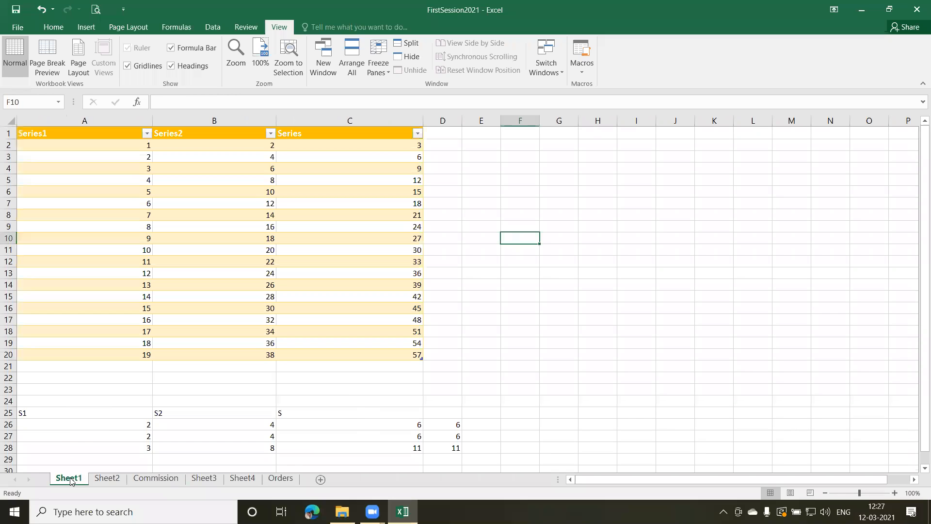
left_click(344, 241)
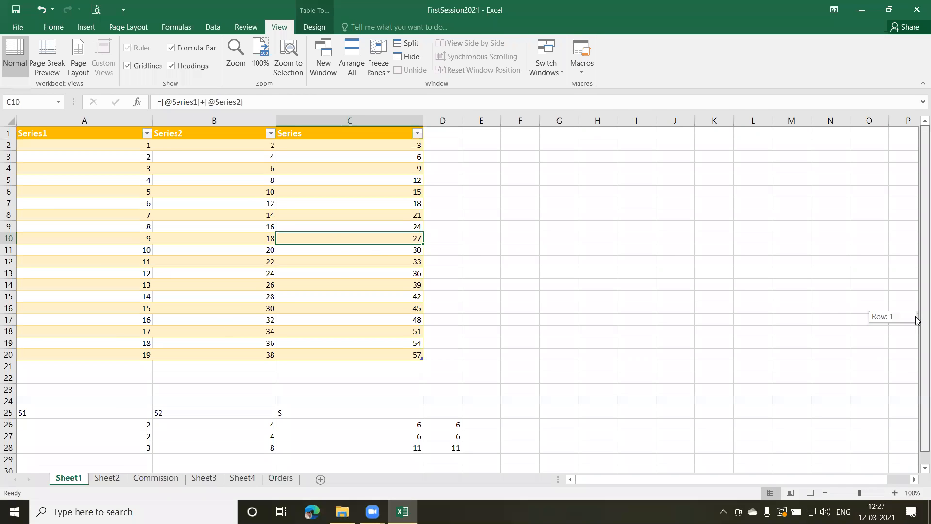
left_click(392, 190)
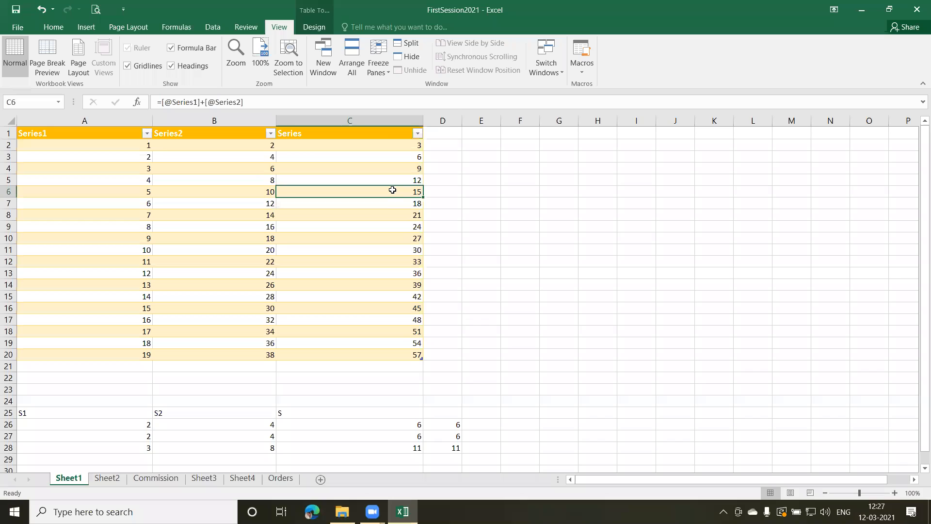
- Clear the Series column values in cells C2 to C20 of the Sheet1 table
left_click(382, 150)
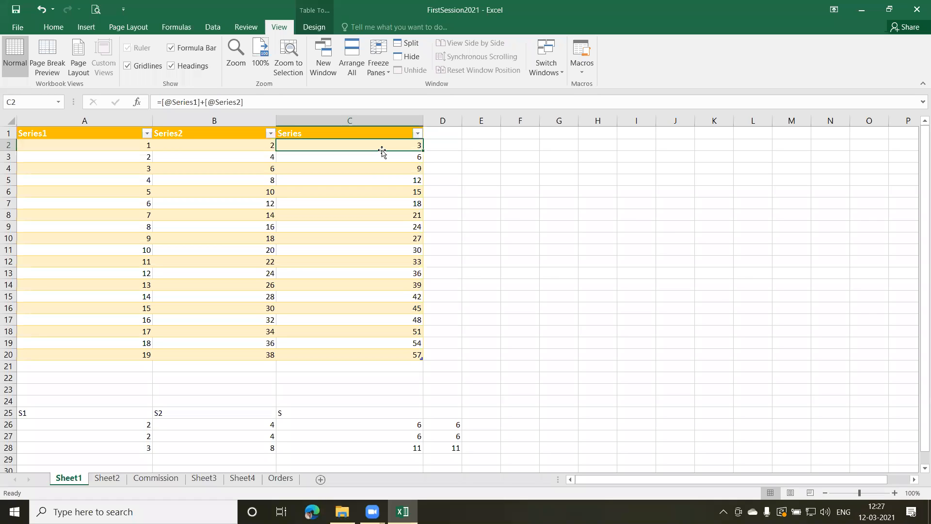
key("shift+Down")
key("shift+Down")
key("shift+Down")
key("shift+Down")
key("shift+Down")
key("shift+Down")
key("shift+Down")
key("shift+Down")
key("shift+Down")
key("shift+Down")
key("shift+Down")
key("shift+Down")
key("shift+Down")
key("shift+Down")
key("shift+Down")
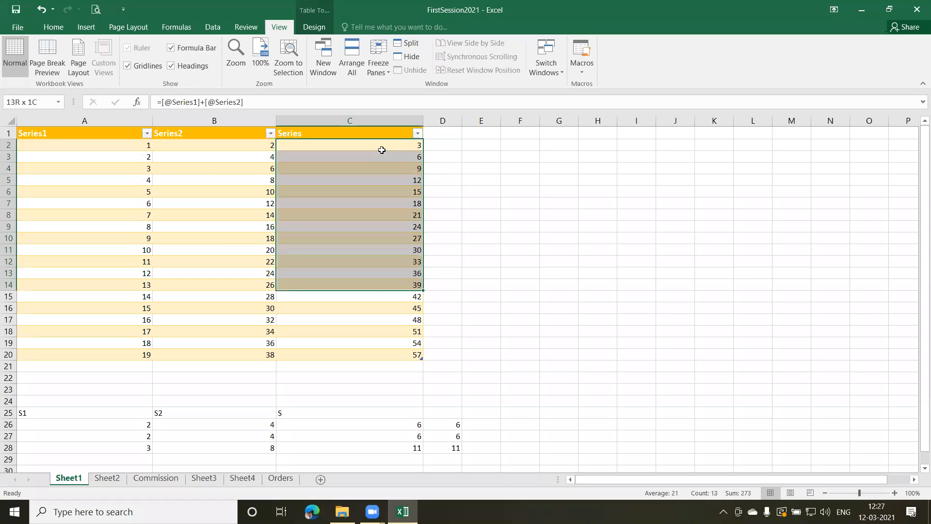
key("shift+Down")
key("shift+Down")
key("shift+Down")
key("Delete")
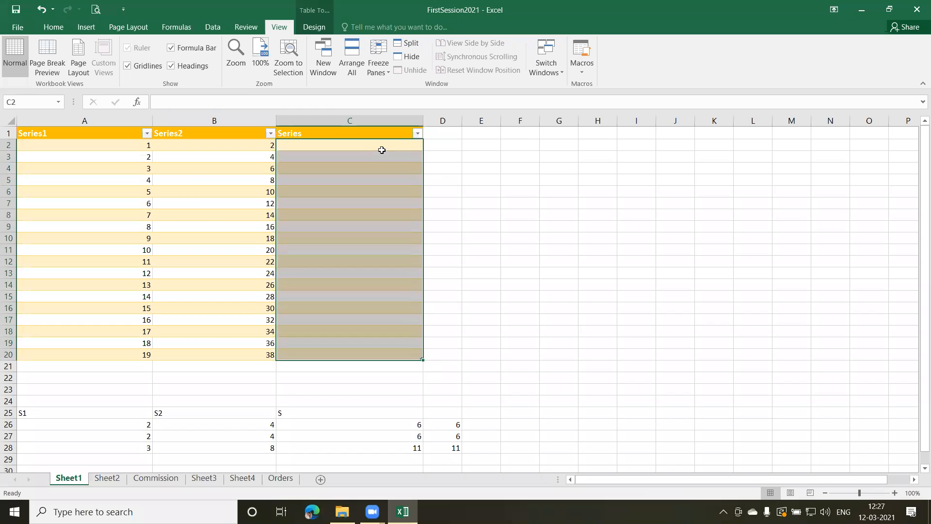
- Enter a formula in cell C2 that adds the row's Series1 and Series2 values, filling the table's Series column
left_click(382, 151)
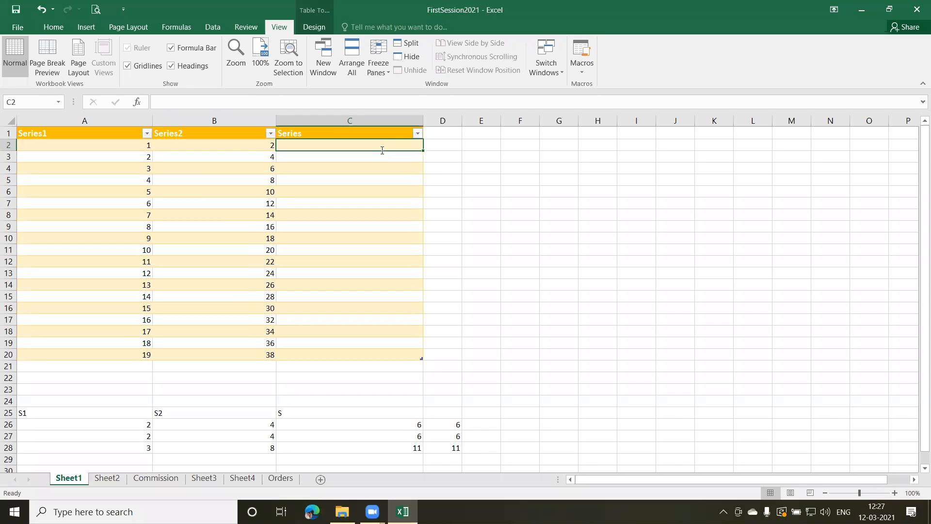
type("=")
left_click(141, 144)
type("+")
left_click(208, 145)
key("Return")
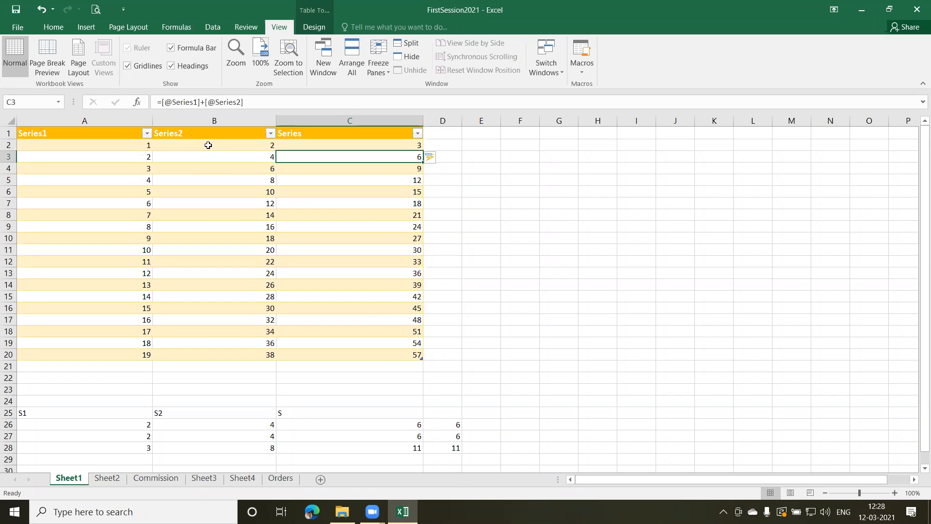
- Return to the Orders sheet and move through column A, jumping to its data edges and ending at cell A7
left_click(281, 480)
left_click(161, 228)
key("Left")
key("Left")
key("Up")
key("Up")
key("ctrl+Up")
key("ctrl+Up")
key("ctrl+Down")
key("Down")
key("Down")
key("Down")
key("Down")
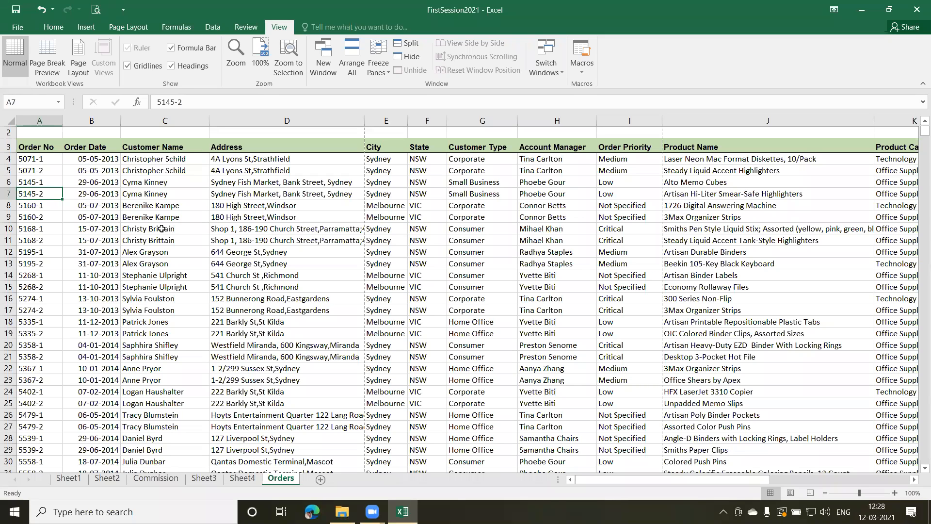
- Select the entire Shipping Data table from cell D11, and release the selection by choosing cell J10
left_click(289, 241)
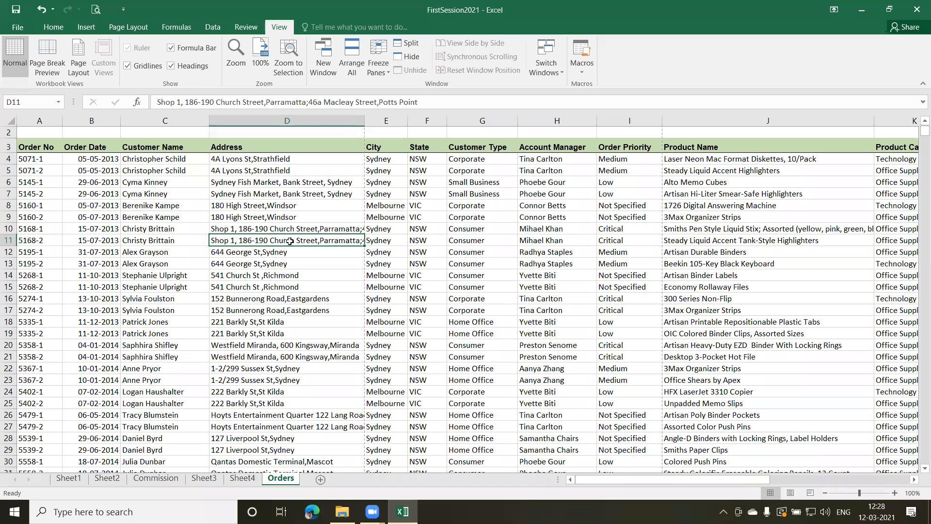
key("ctrl+a")
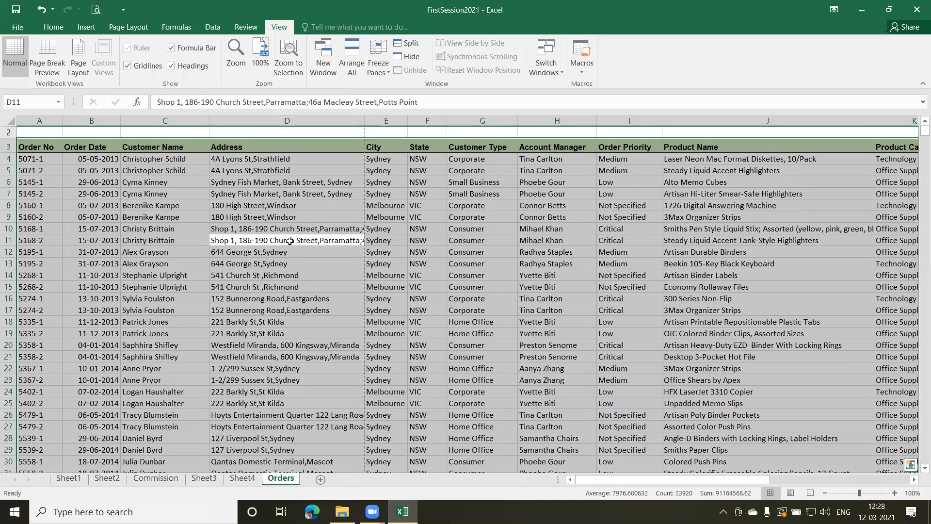
left_click(779, 229)
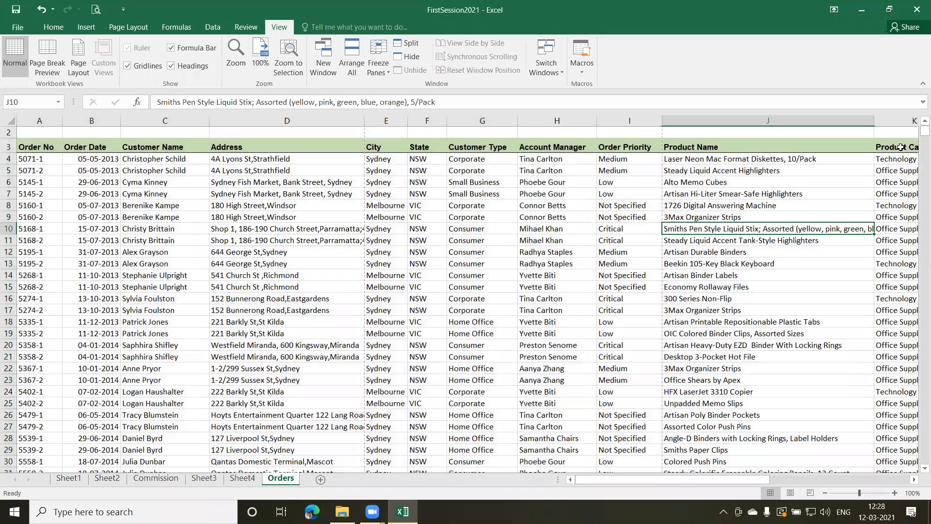
- Select the whole Shipping Data table from cell G12 and check that the selection reaches its last column and last row
left_click(496, 250)
key("ctrl+a")
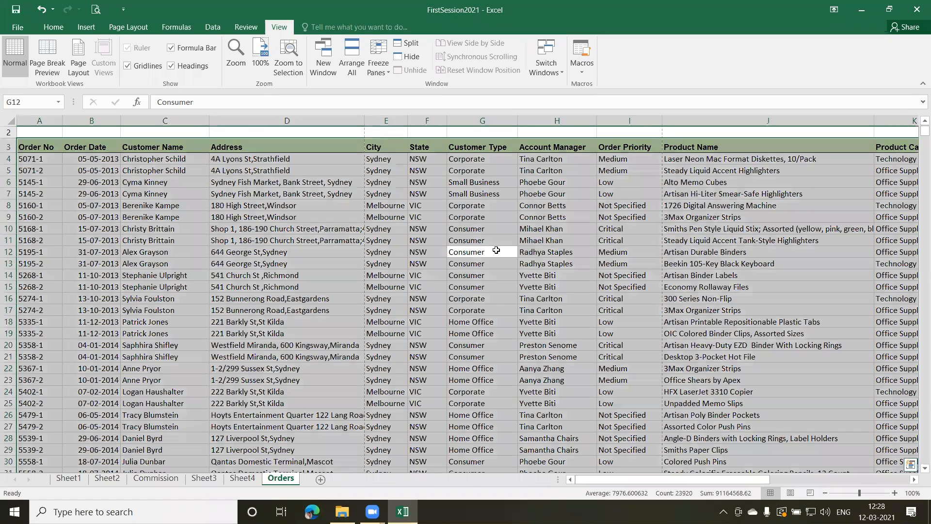
scroll(917, 125, "up", 1)
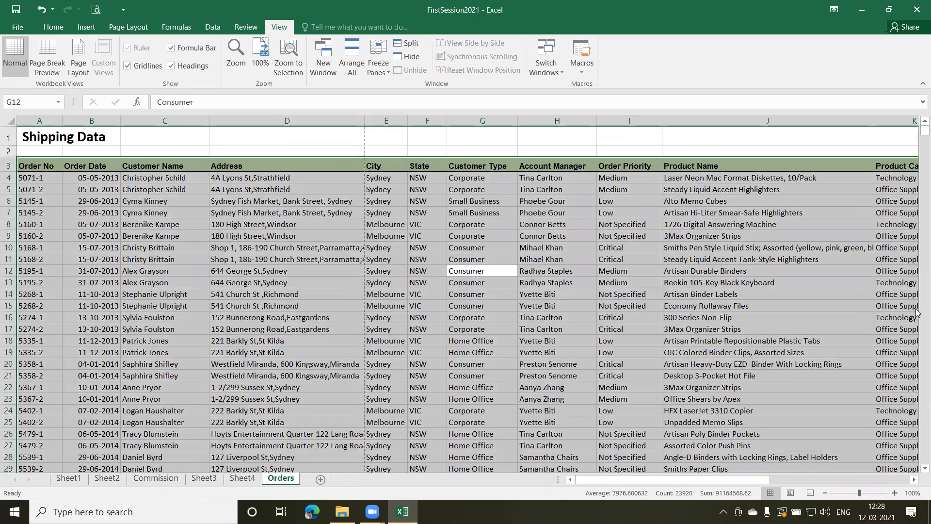
left_click(914, 481)
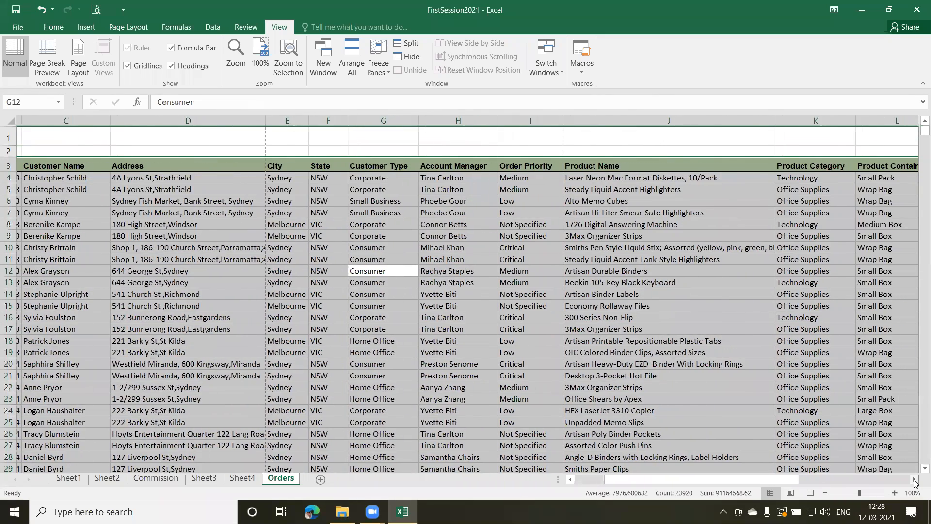
left_click(914, 480)
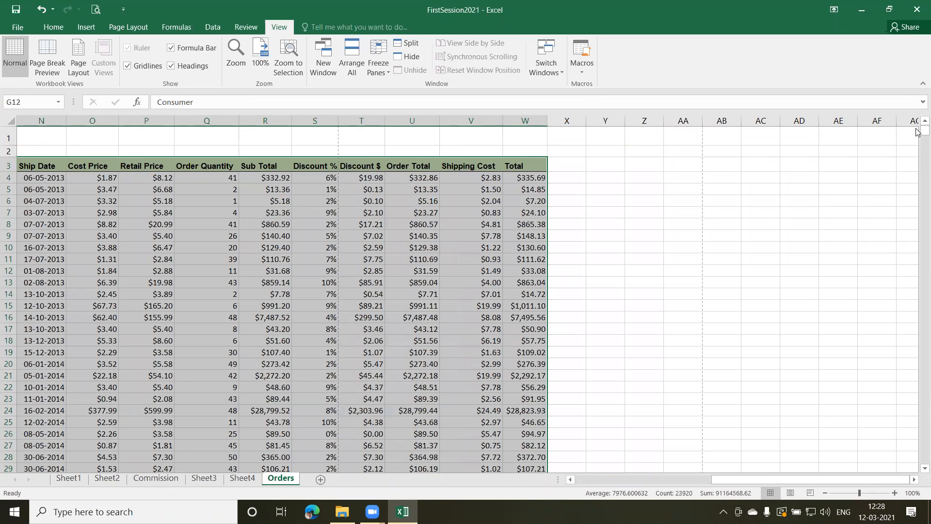
left_click_drag(917, 135, 917, 475)
scroll(917, 472, "down", 2)
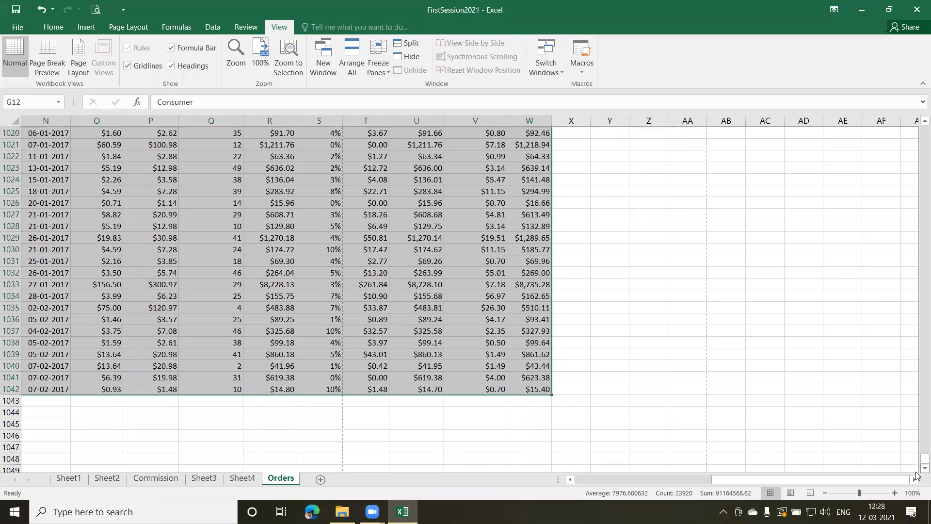
left_click_drag(735, 481, 575, 484)
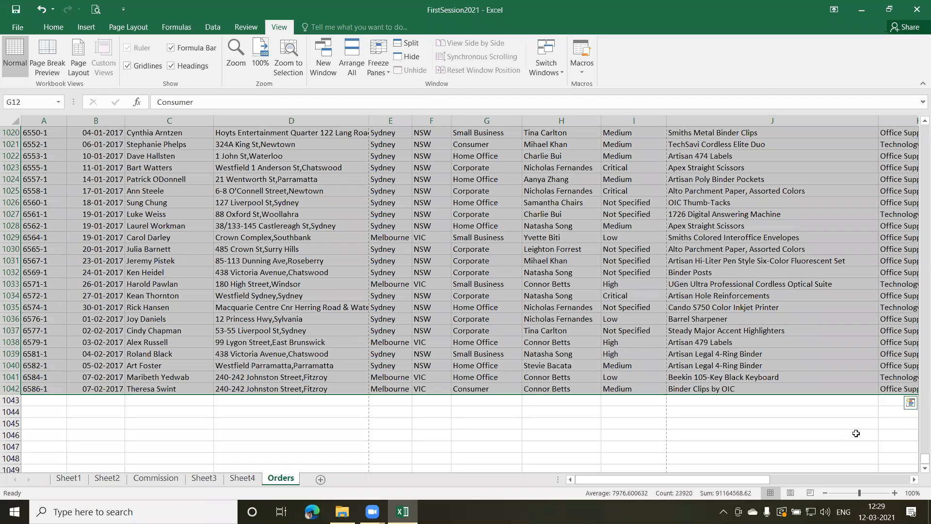
left_click_drag(916, 463, 916, 132)
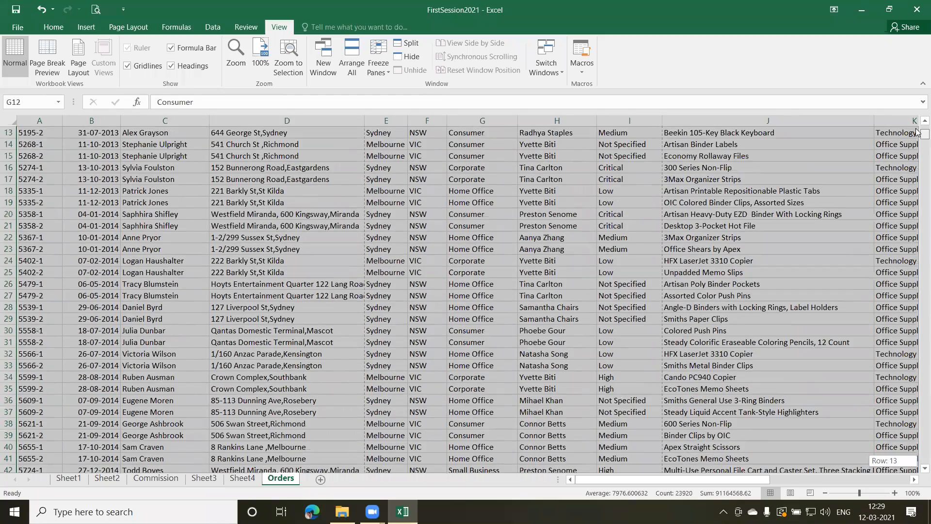
scroll(154, 214, "up", 4)
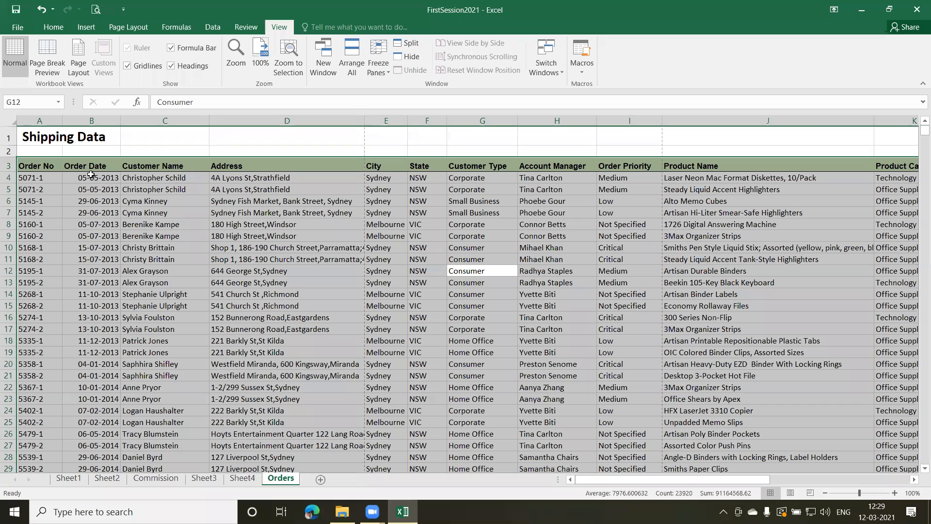
- Select the range A3 to E7 by extending the selection cell by cell from the Order No heading
left_click(45, 164)
key("shift+Right")
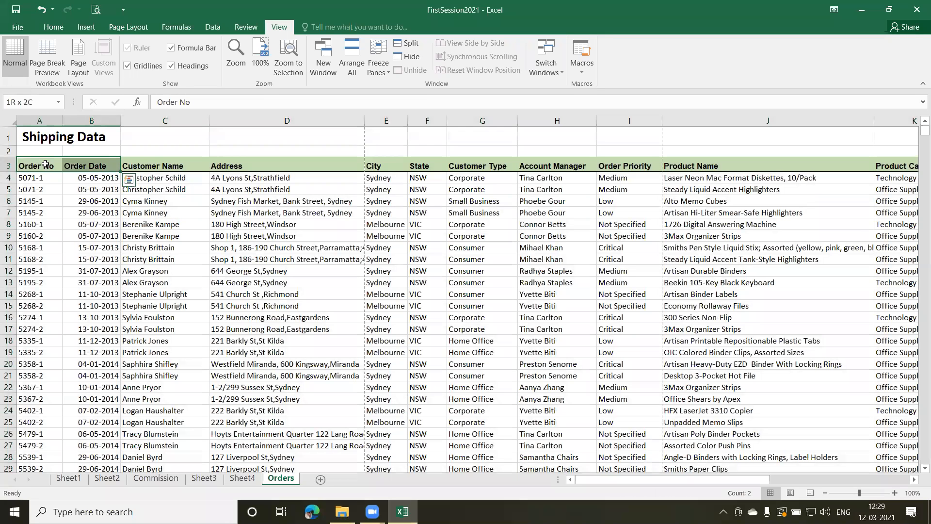
key("shift+Right")
key("shift+Down")
key("shift+Down")
key("shift+Down")
key("shift+Right")
key("shift+Right")
key("shift+Down")
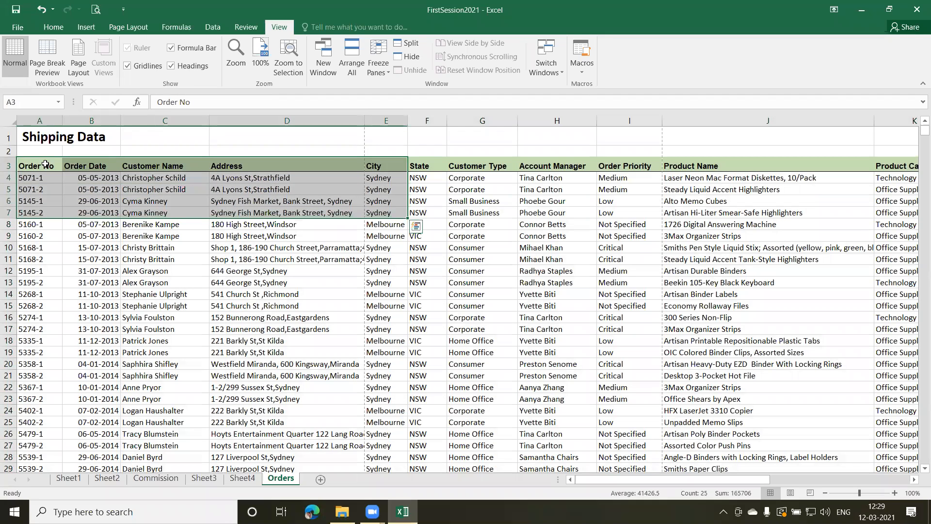
- Select the entire Shipping Data table in one go, starting from cell D9
left_click(254, 237)
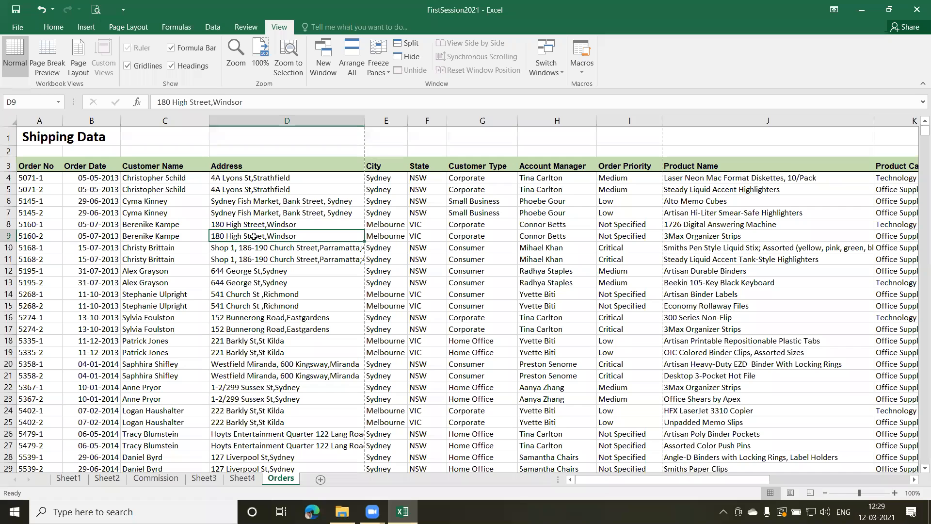
key("ctrl+a")
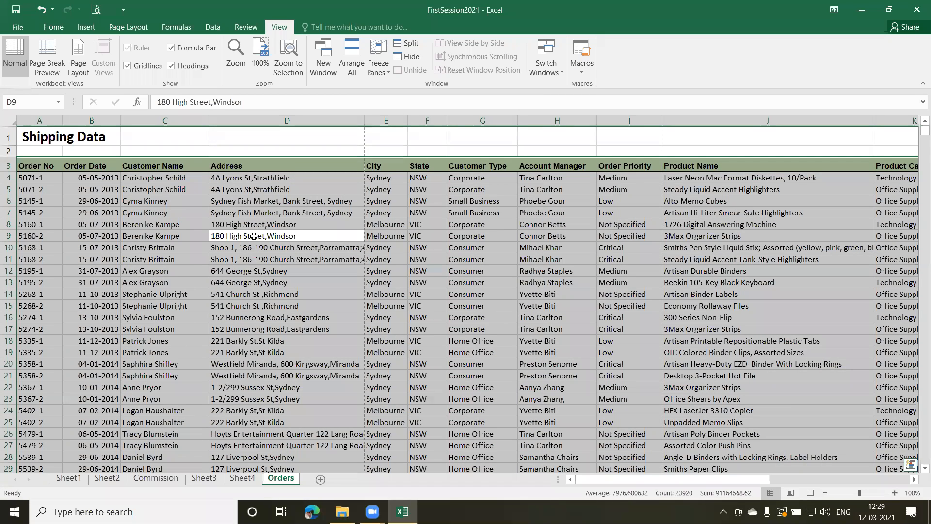
- Turn the Shipping Data range A3:W1042 into an Excel table with headers and release the selection by choosing cell D10
left_click(89, 29)
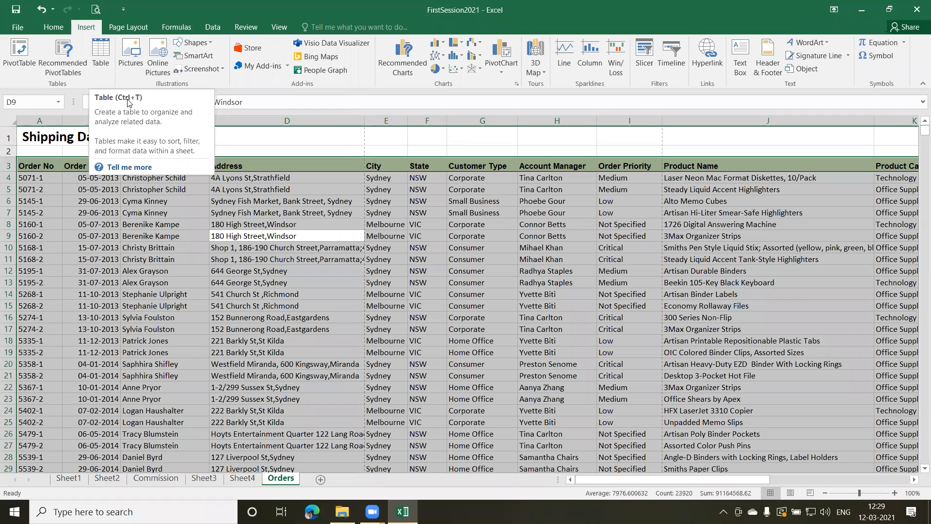
left_click(105, 56)
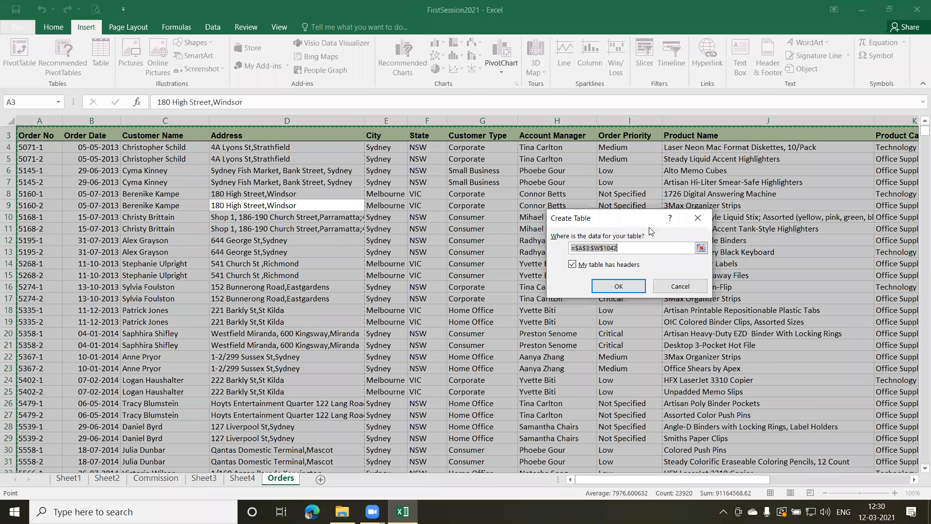
left_click_drag(635, 219, 441, 182)
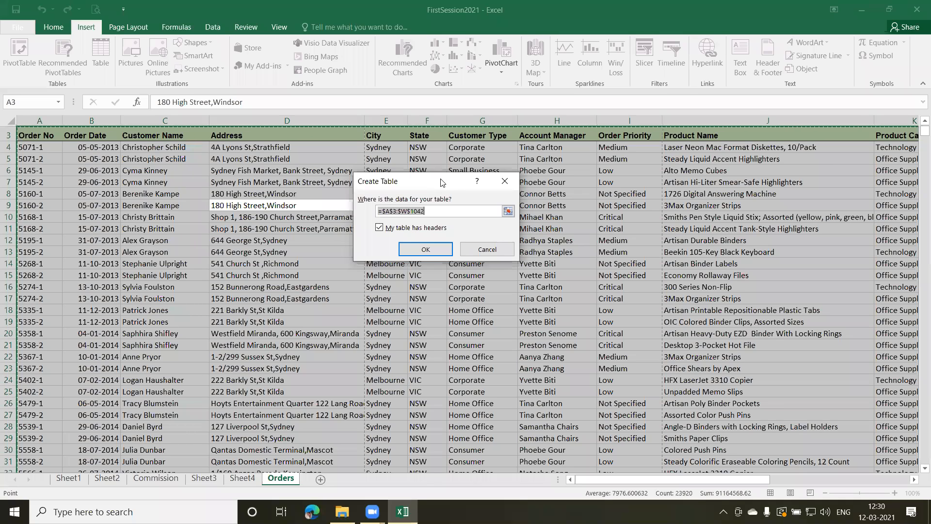
left_click(452, 208)
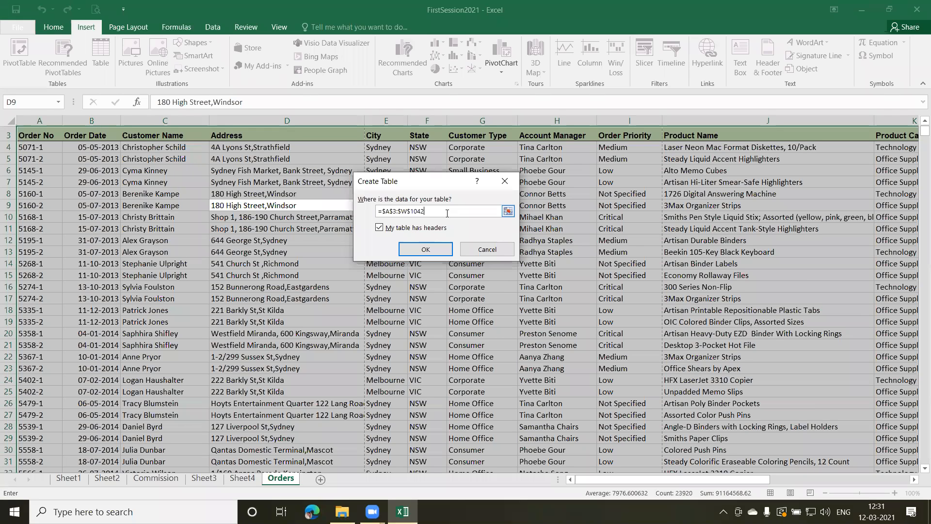
left_click(379, 228)
left_click(380, 228)
left_click(626, 170)
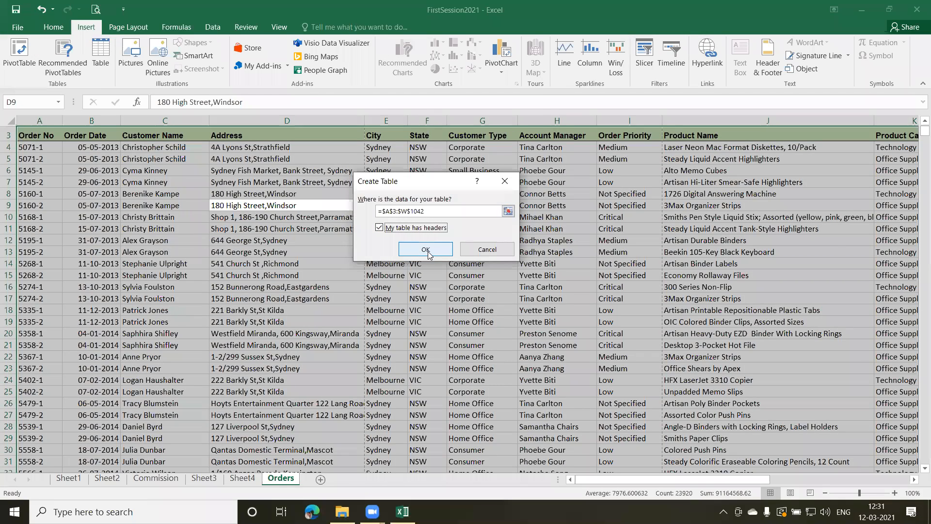
left_click(425, 249)
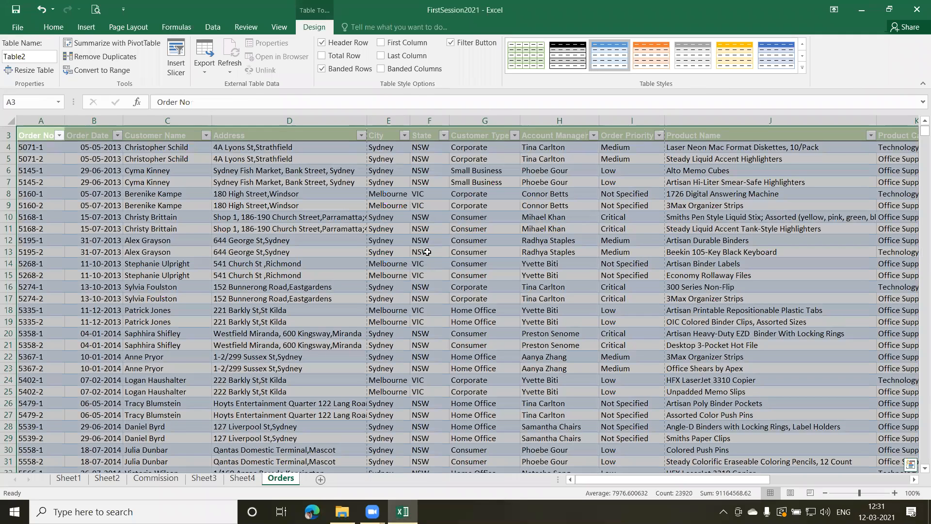
left_click(302, 218)
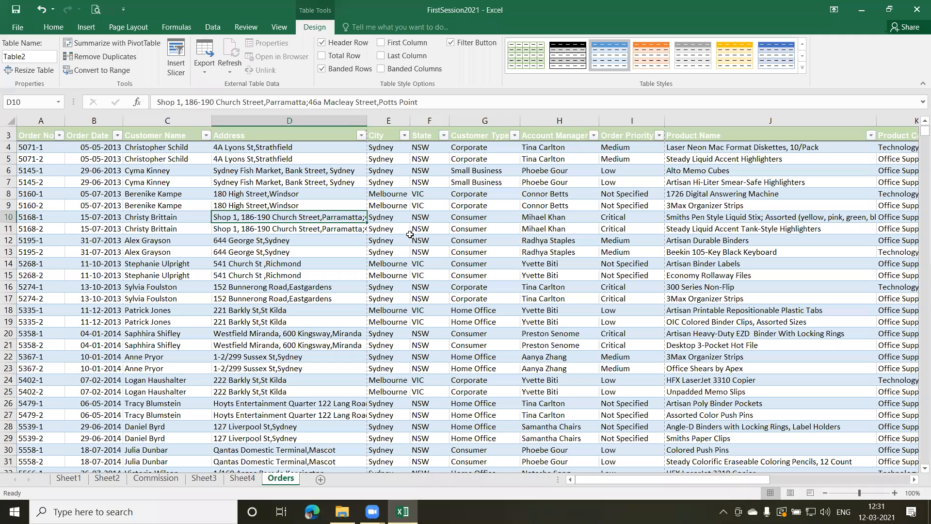
- Rename the new Shipping Data table as OrdersTable
left_click(32, 57)
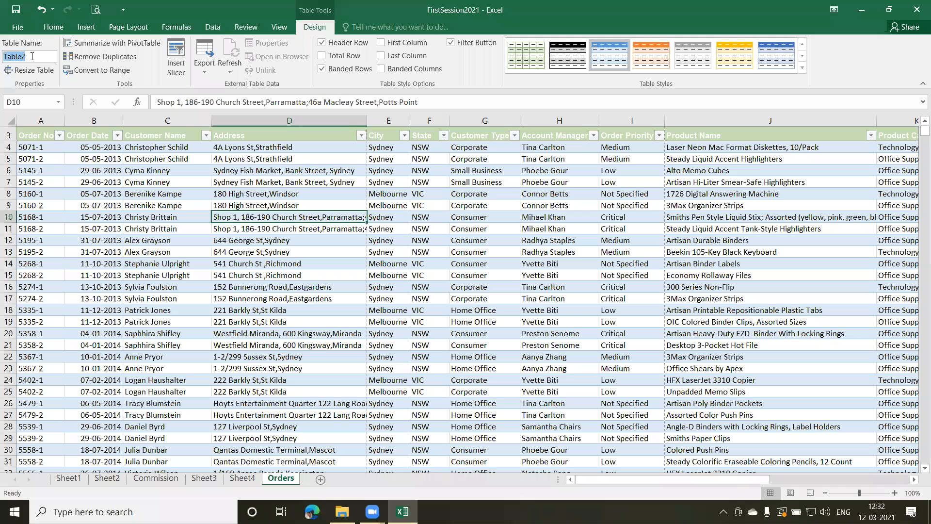
type("OrdersTable")
left_click(222, 262)
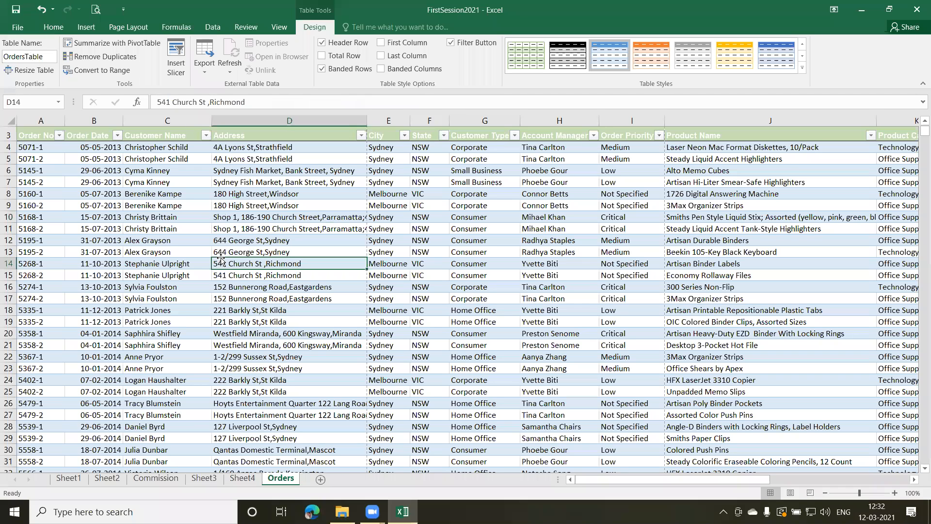
left_click(272, 182)
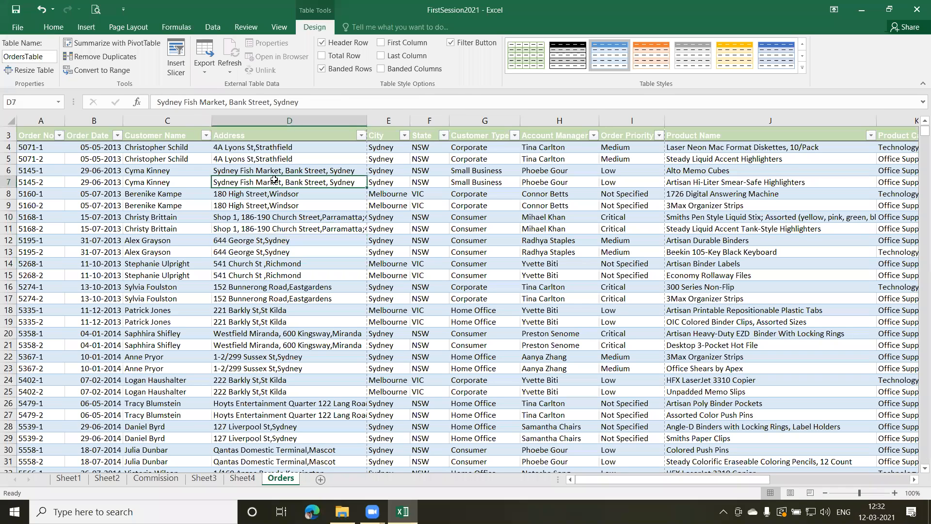
left_click(51, 57)
left_click(261, 261)
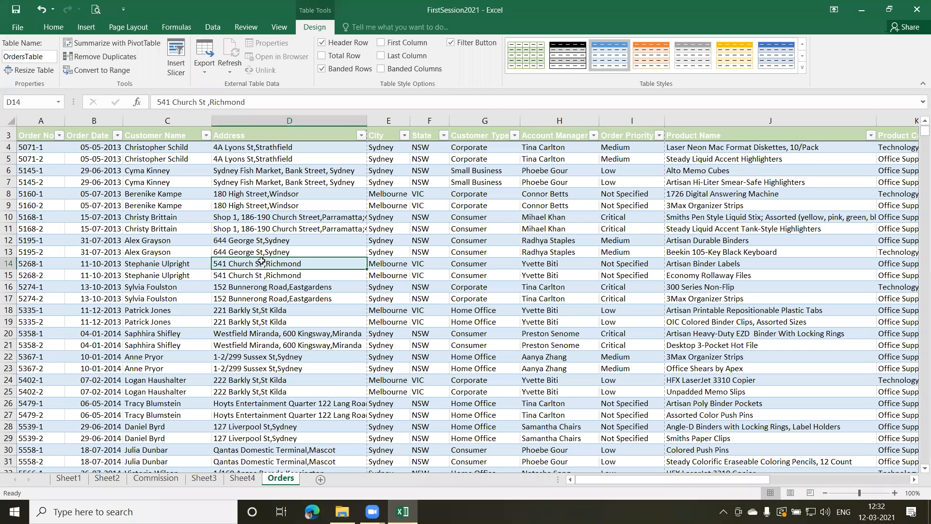
left_click(418, 263)
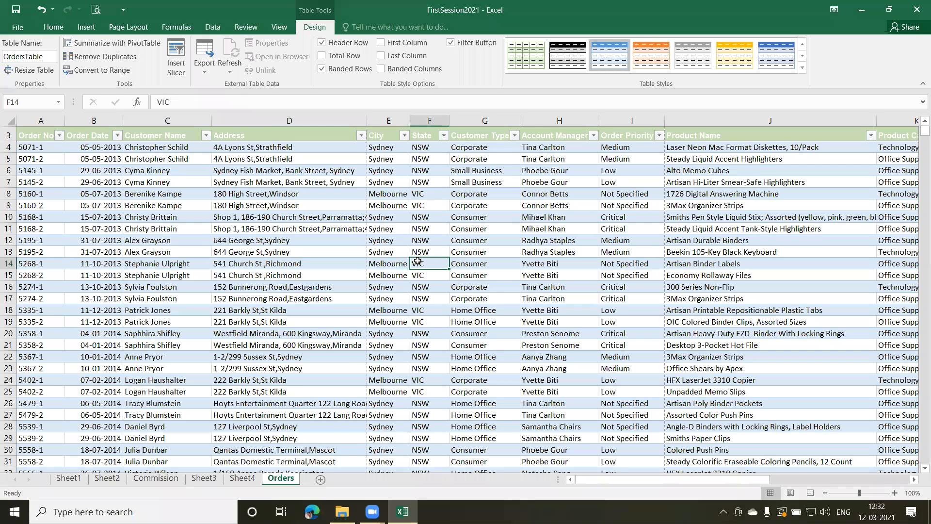
left_click(218, 222)
left_click(129, 208)
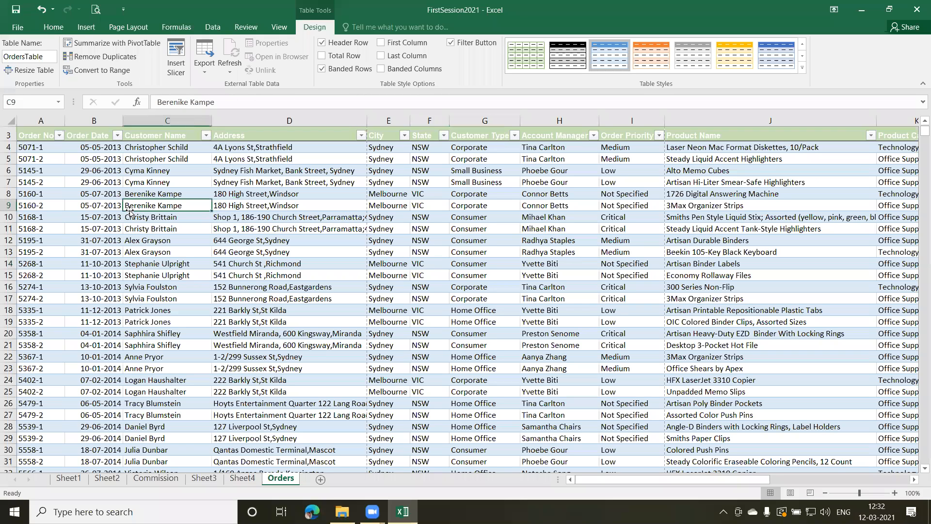
left_click(164, 272)
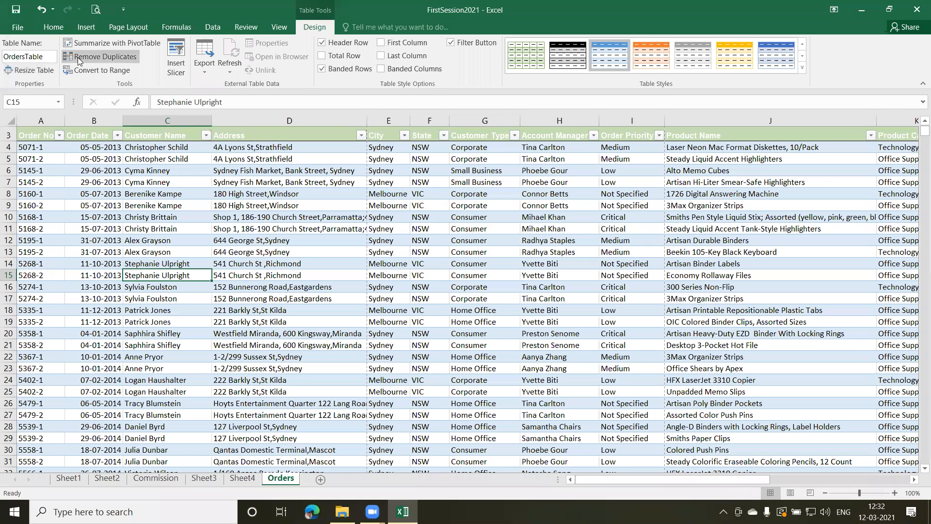
left_click(172, 215)
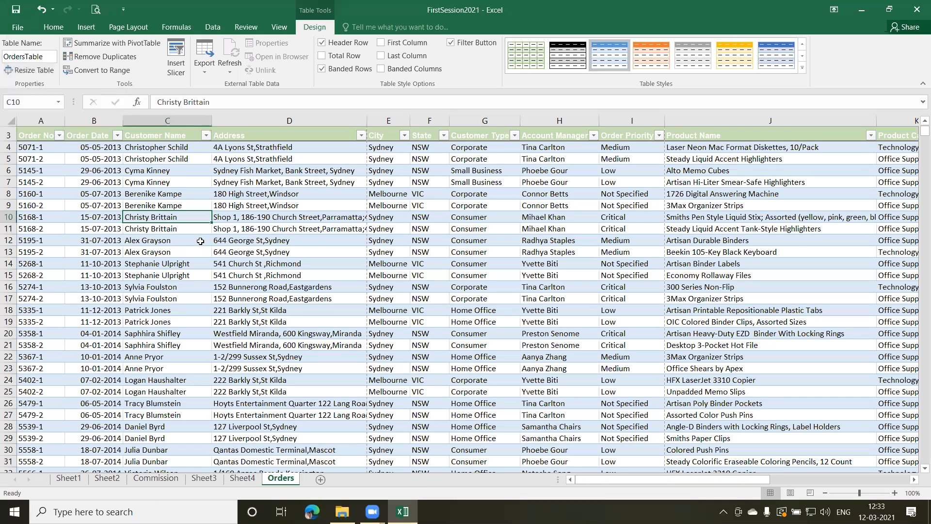
left_click(277, 215)
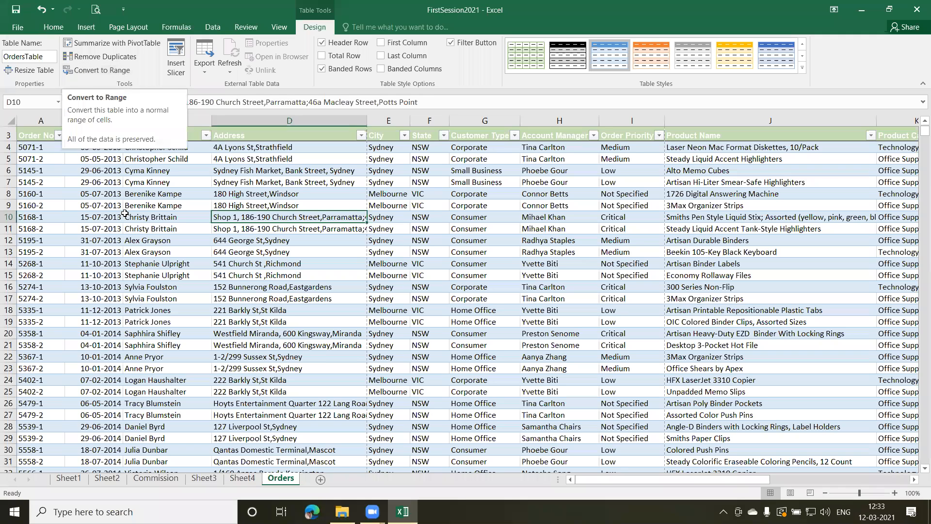
- Select all data in OrdersTable from cell C9, convert the table back to a normal range, and release the selection at G16
left_click(144, 207)
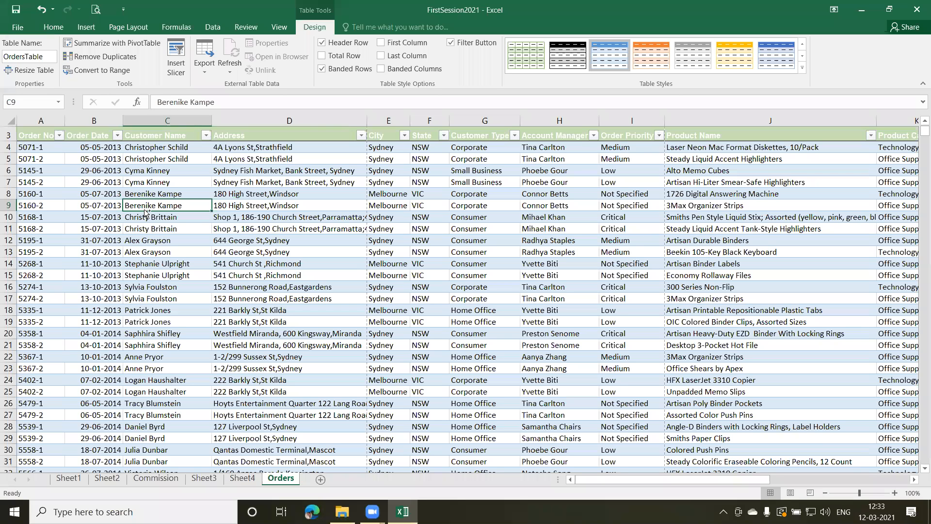
key("ctrl+a")
left_click(111, 71)
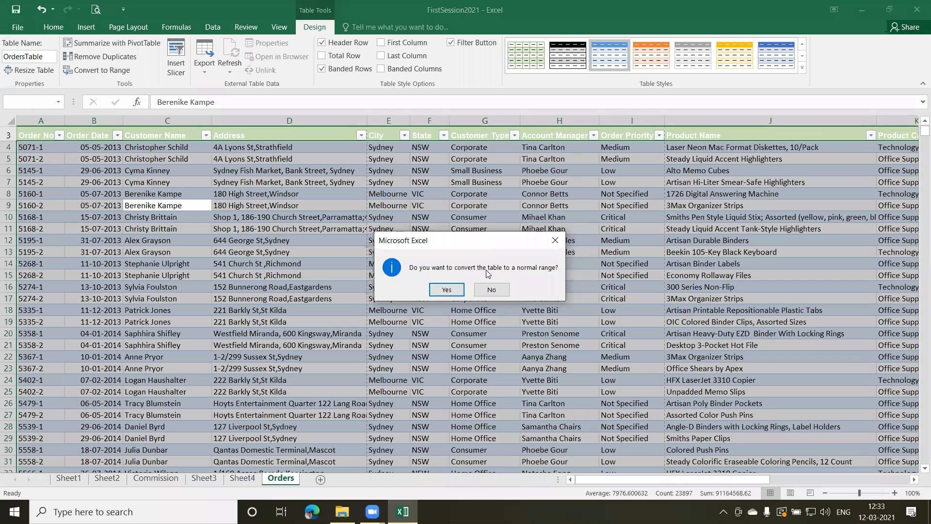
left_click(447, 290)
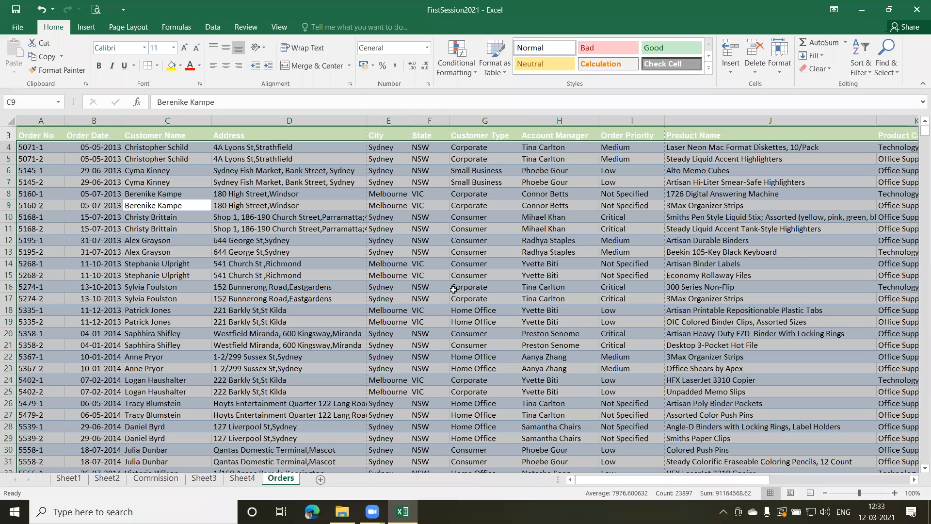
left_click(453, 289)
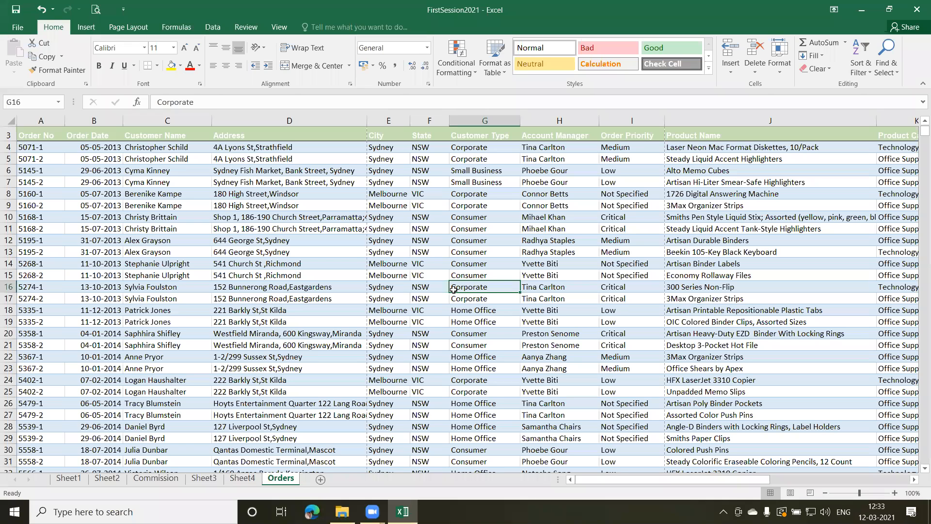
- Select the whole Shipping Data range from cell D8 and make it an Excel table with headers again
left_click(281, 194)
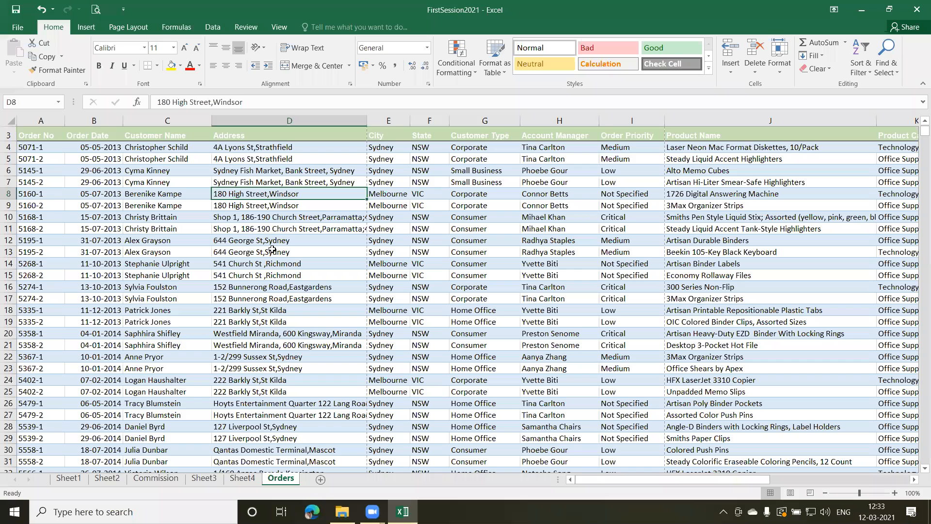
key("ctrl+a")
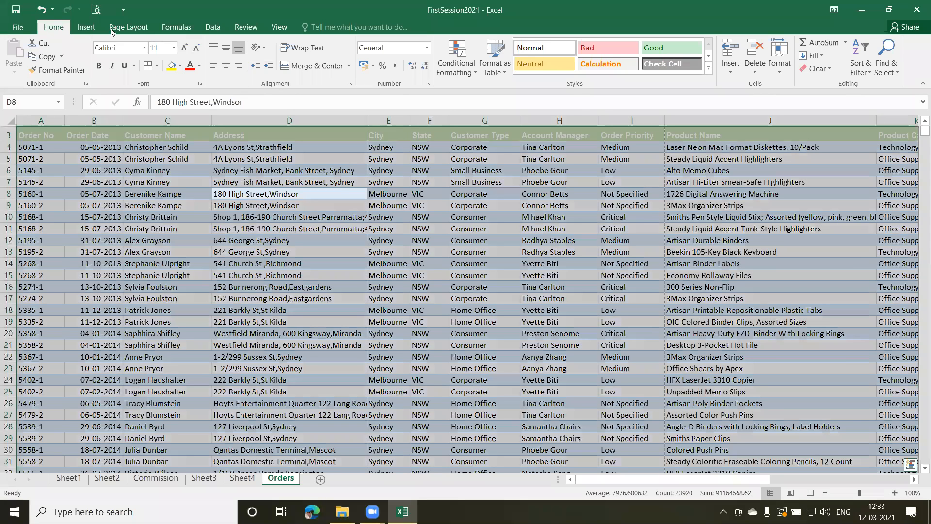
left_click(88, 28)
left_click(103, 51)
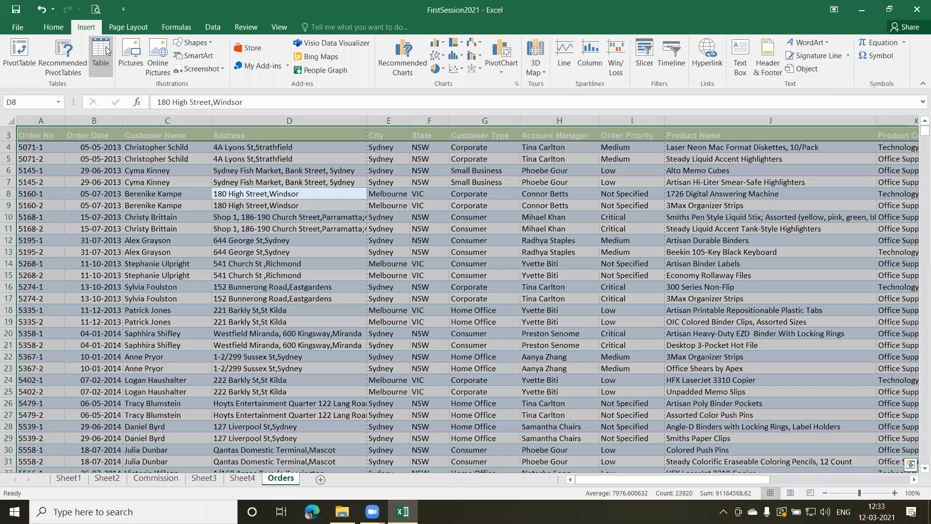
left_click(426, 248)
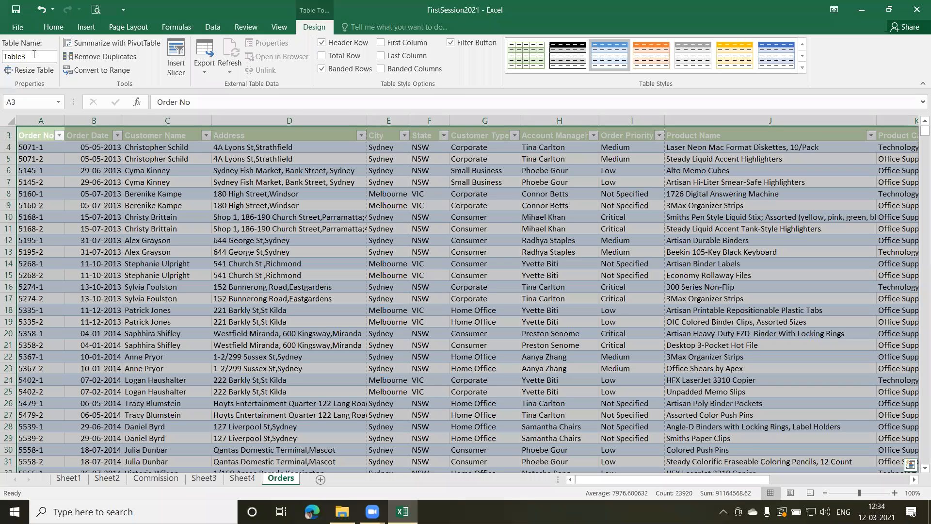
- Name the recreated Shipping Data table OrdersTable and choose cell D5
left_click(34, 56)
type("OrdersTable")
left_click(274, 163)
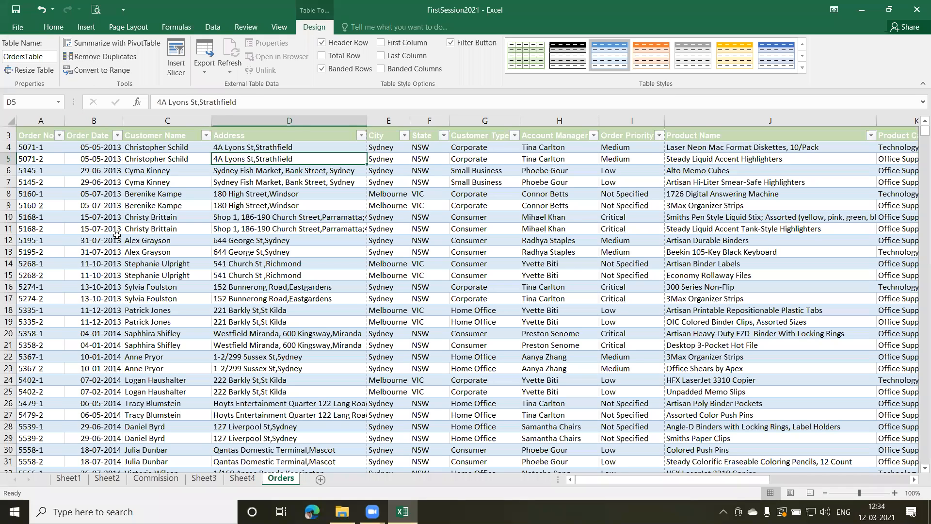
- Move the active cell from C10 up to C1 above the table, and back down to C4 inside the table
left_click(134, 221)
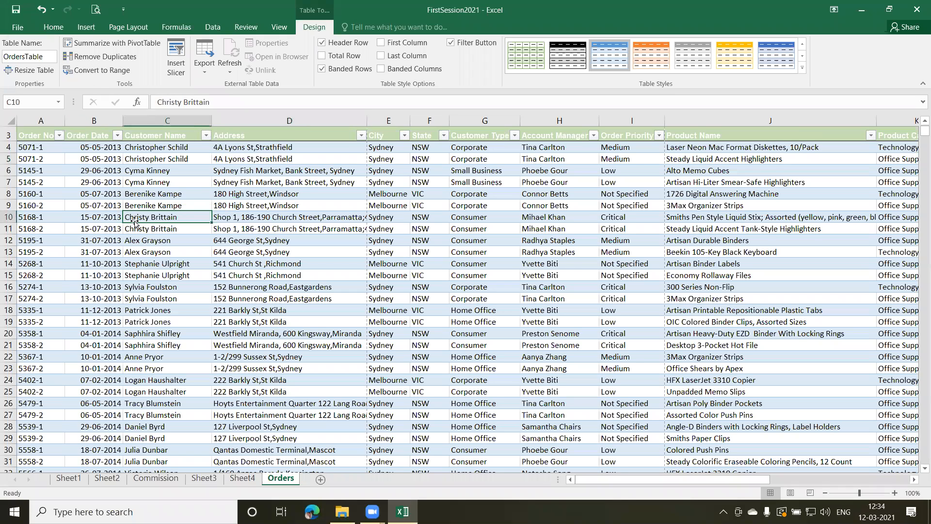
key("Up")
key("Up")
key("Up")
key("Up")
key("Up")
key("Up")
key("Up")
key("Up")
key("Up")
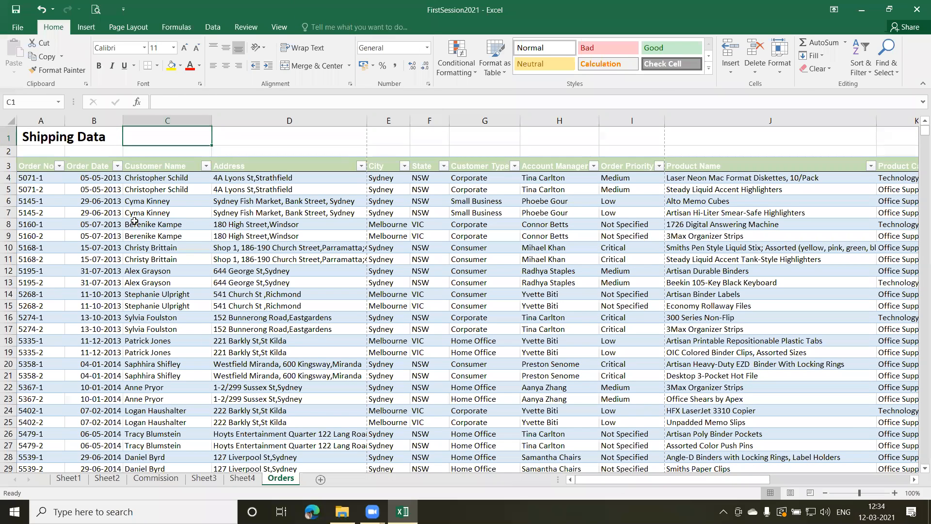
key("Down")
key("Down")
key("Down")
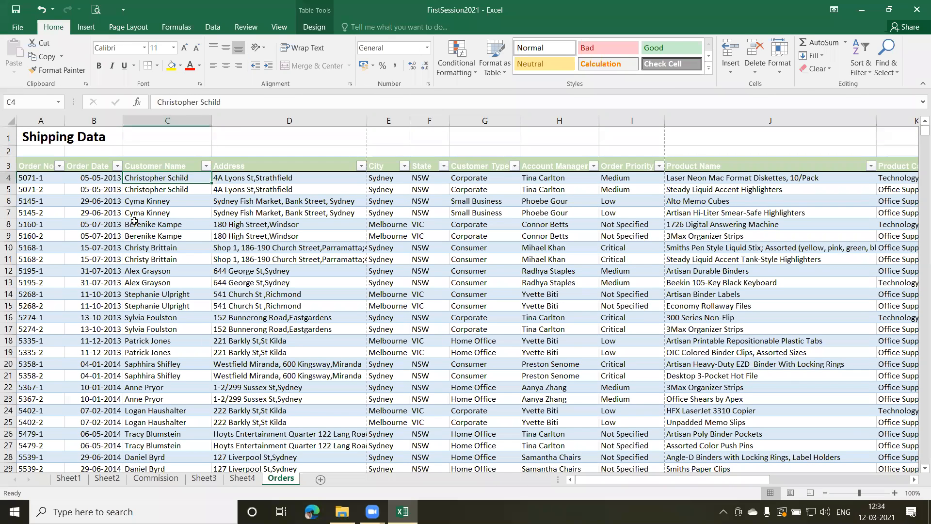
- Add a total row at the end of OrdersTable and widen its Total column enough to display the sum
left_click(208, 233)
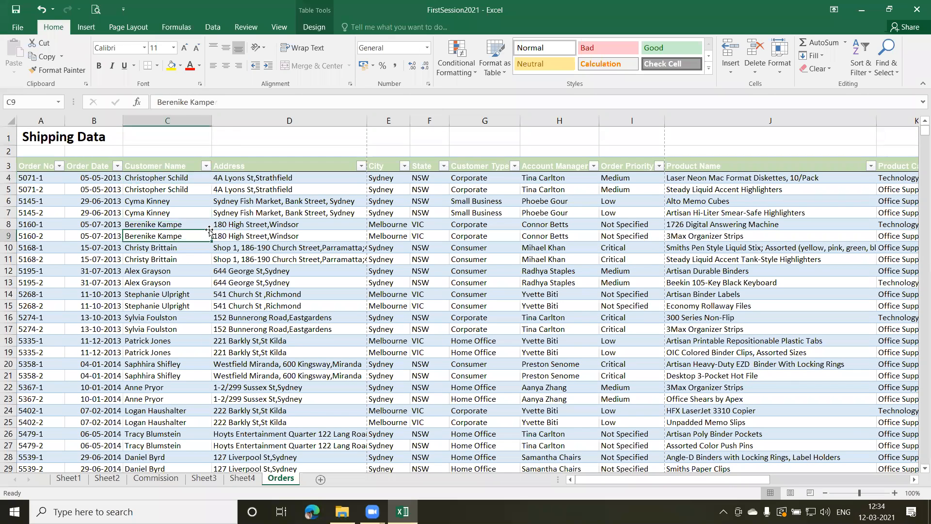
left_click(313, 28)
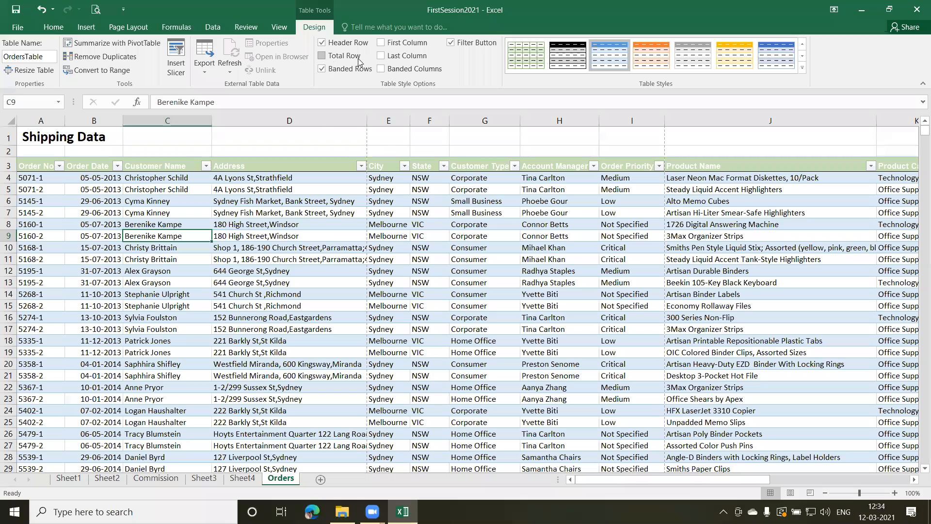
left_click_drag(923, 132, 917, 473)
scroll(918, 473, "down", 1)
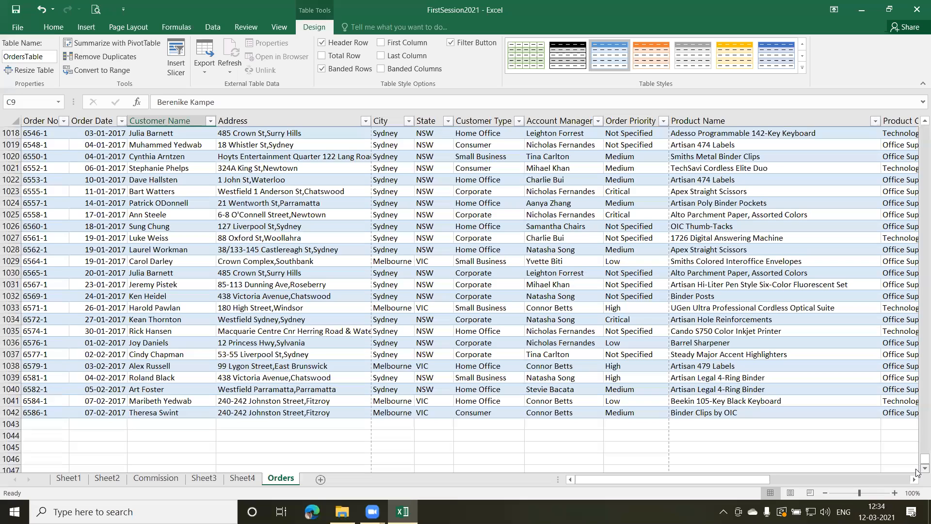
scroll(433, 400, "down", 1)
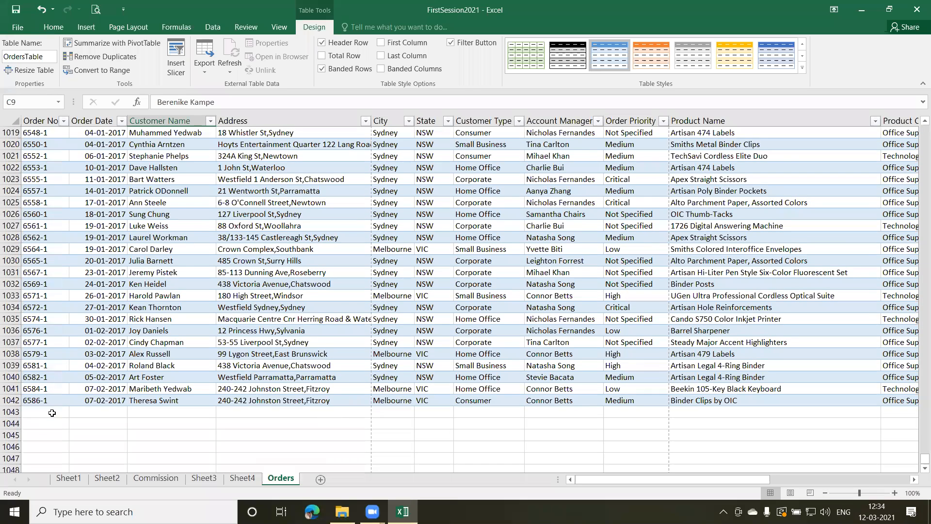
left_click(321, 56)
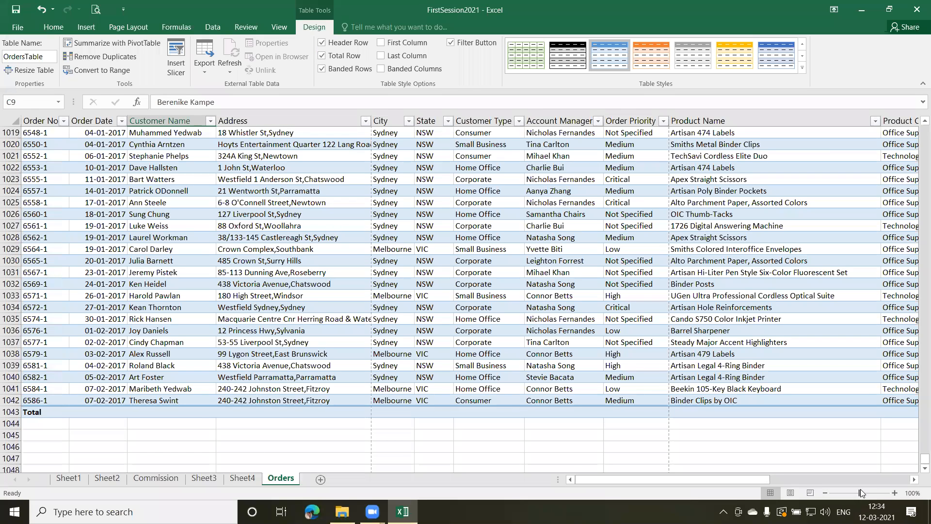
left_click_drag(914, 480, 914, 482)
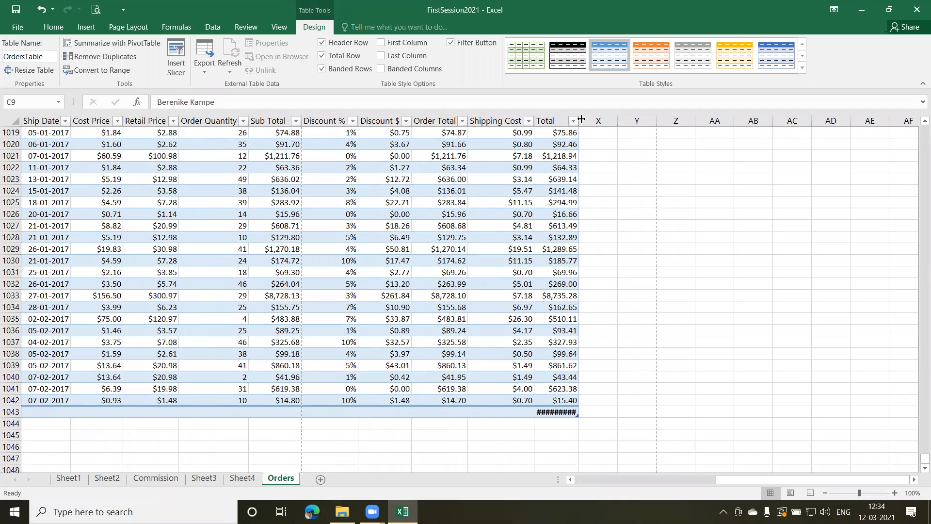
left_click_drag(579, 120, 627, 120)
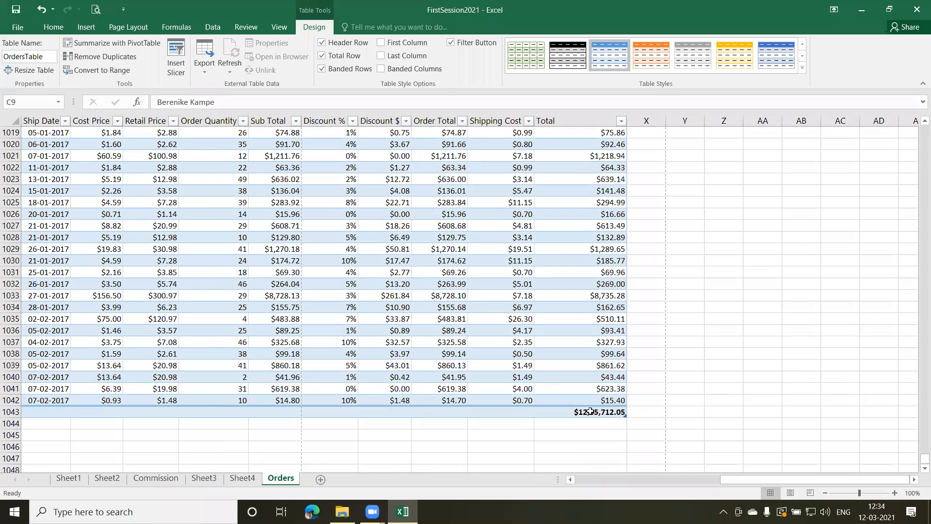
- Sum the Shipping Cost column in the total row of OrdersTable
left_click(496, 412)
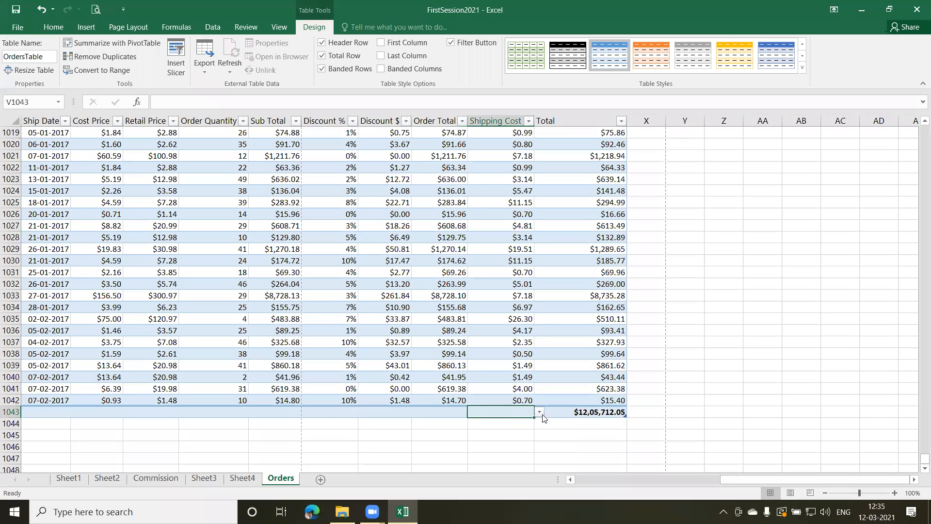
left_click(540, 412)
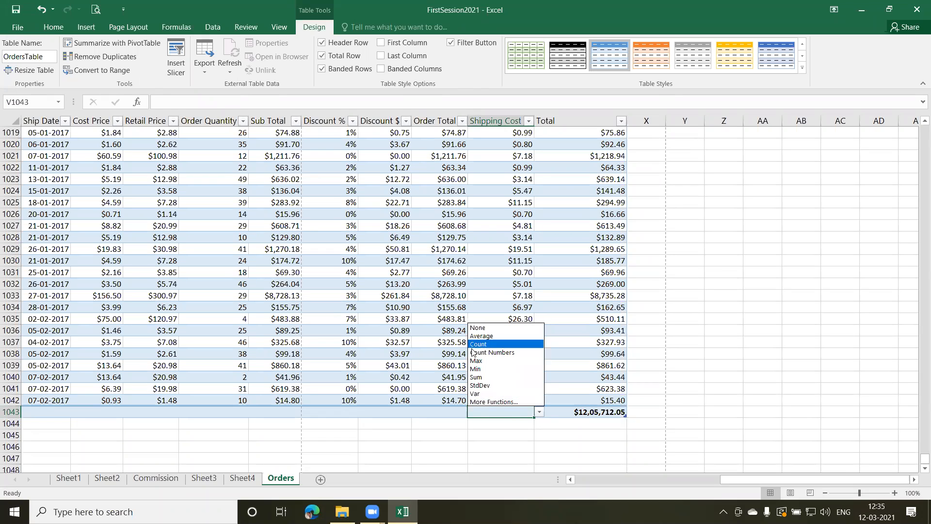
left_click(489, 377)
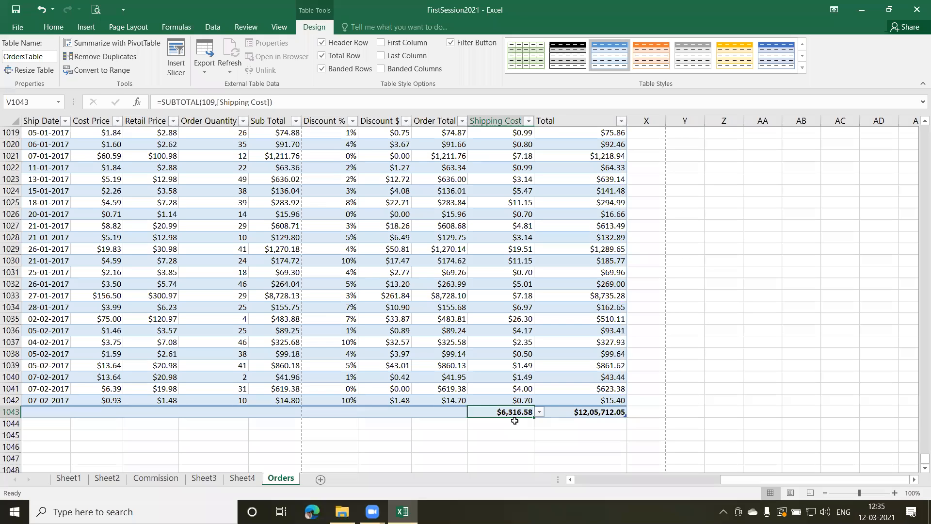
- Show the Count of the Order Date column in the total row and look at its function choices again
left_click_drag(798, 481, 610, 497)
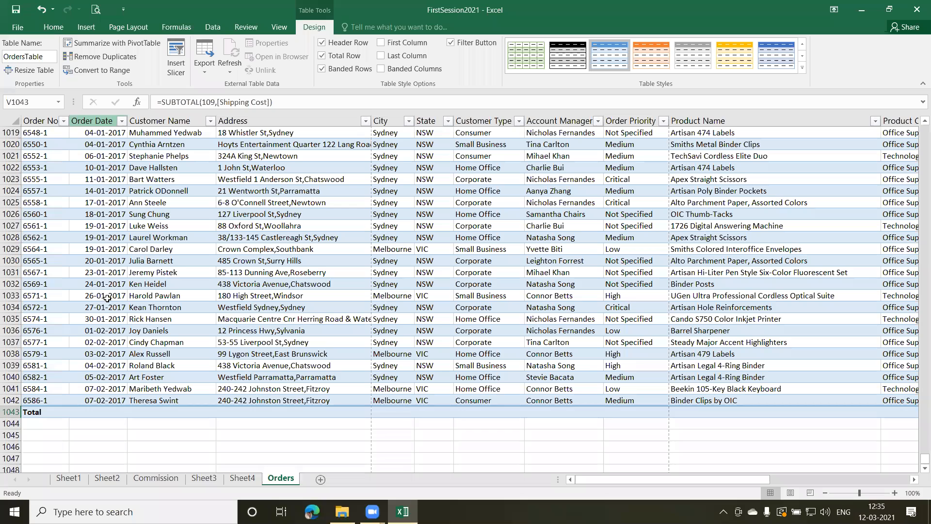
left_click(102, 411)
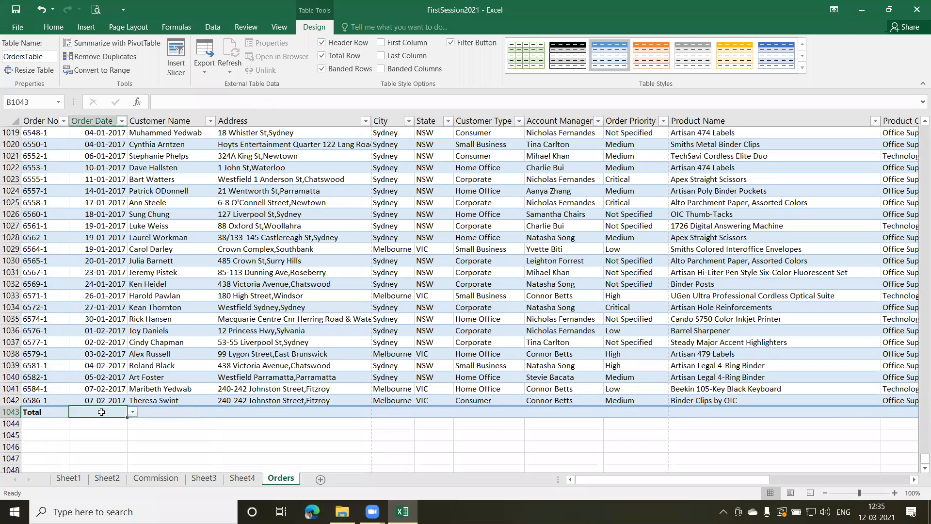
left_click(133, 413)
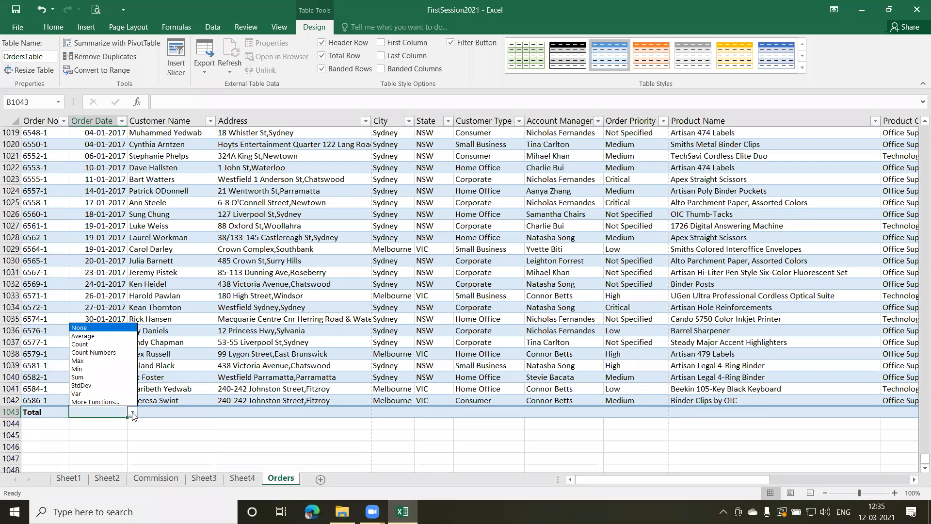
left_click(86, 346)
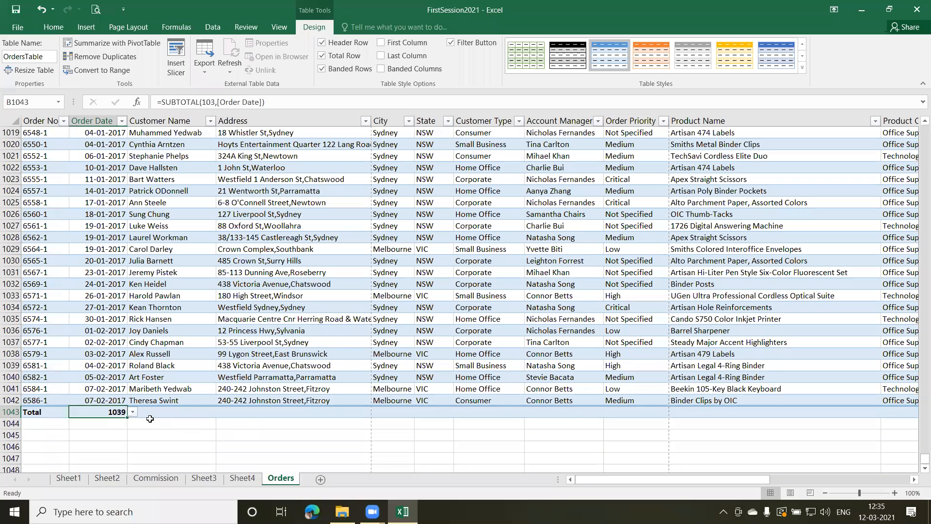
left_click(132, 413)
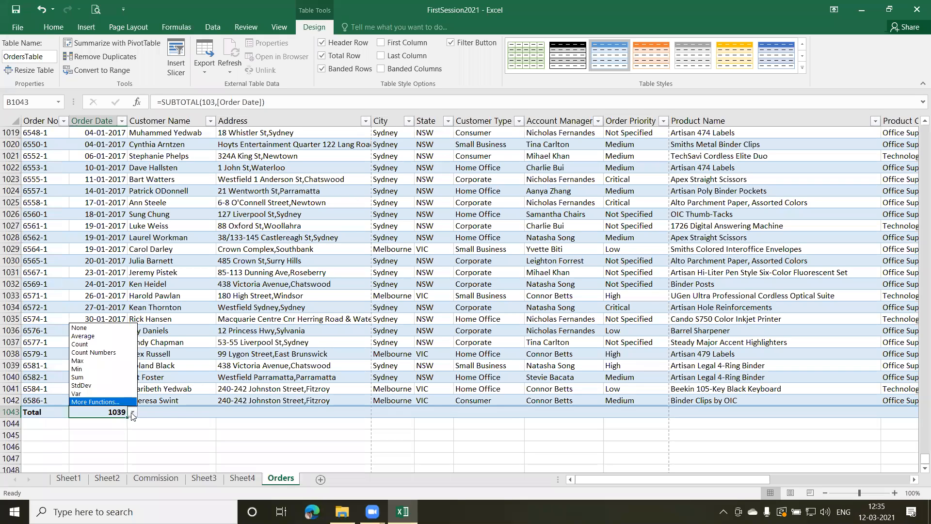
left_click(179, 411)
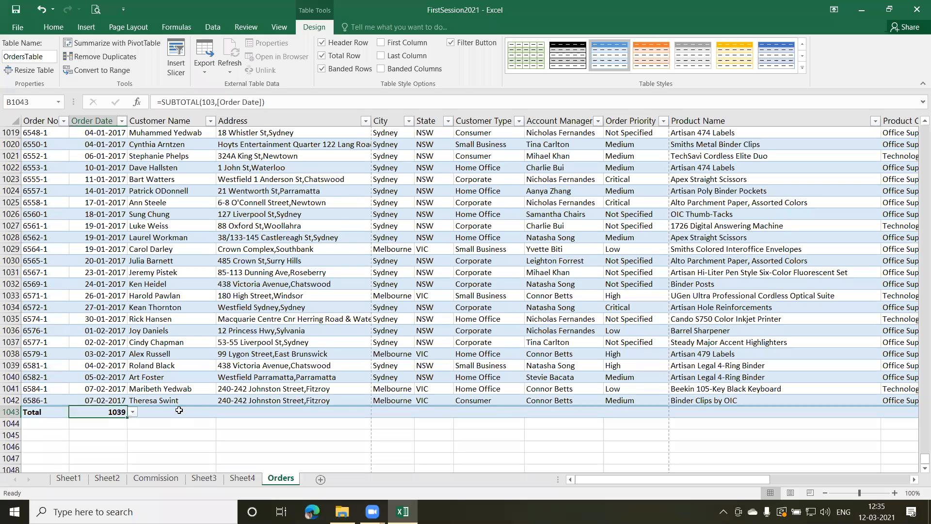
- Remove the total row from OrdersTable and choose cell E15 near the start of the table
left_click(324, 59)
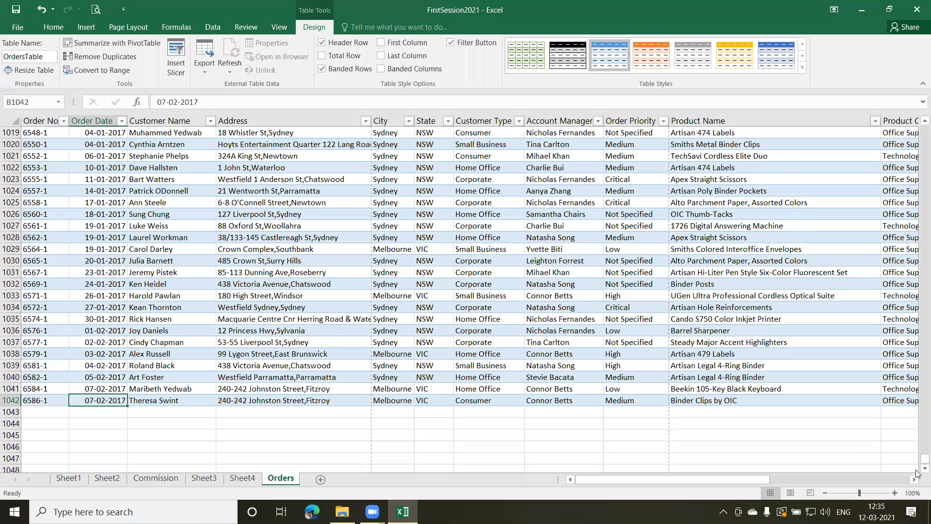
left_click_drag(916, 463, 918, 127)
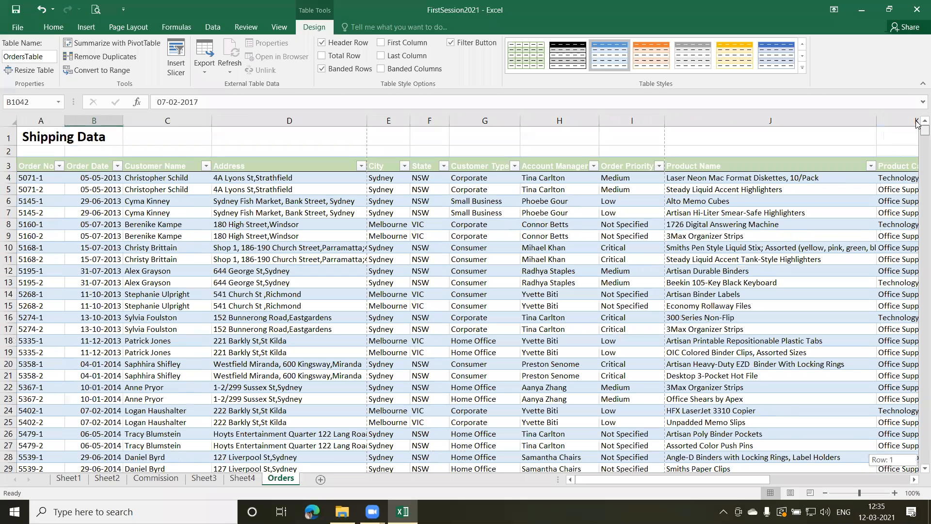
left_click(409, 305)
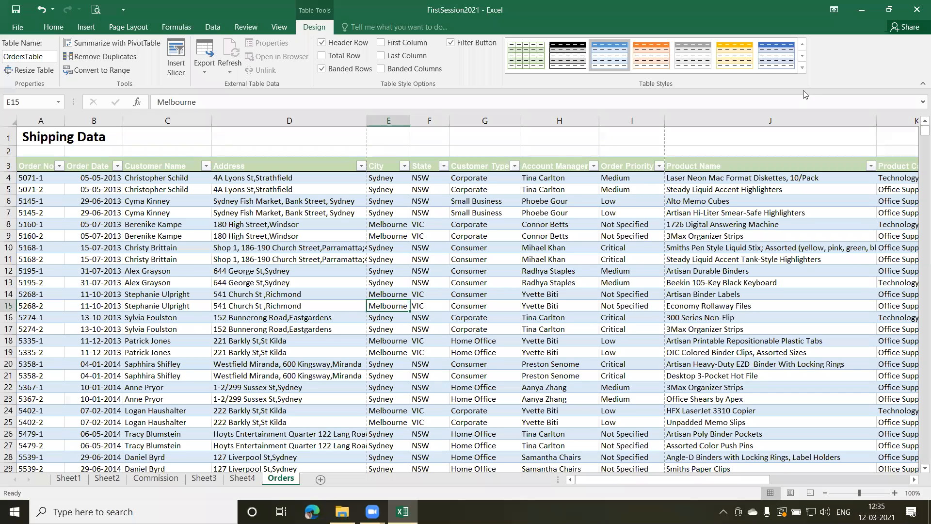
- Try a green banded table style on OrdersTable and choose the Product Name header cell J3
left_click(803, 56)
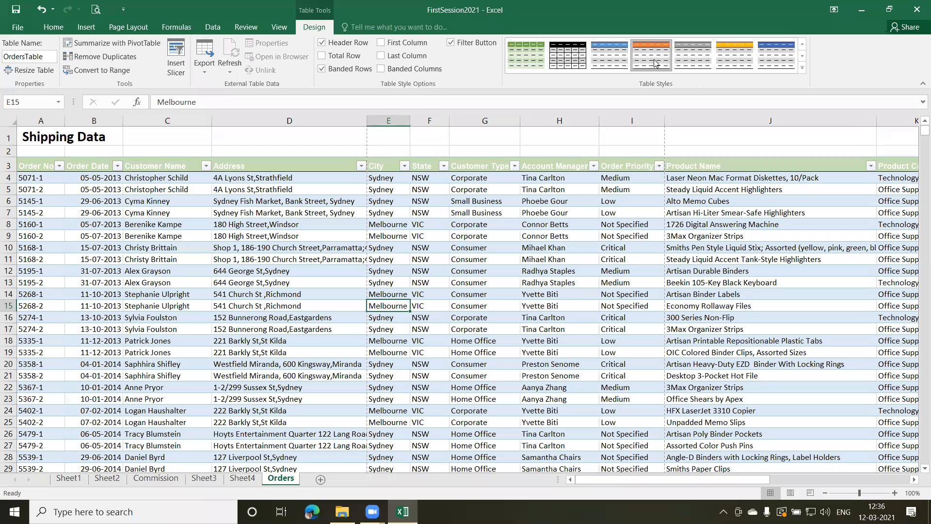
left_click(273, 260)
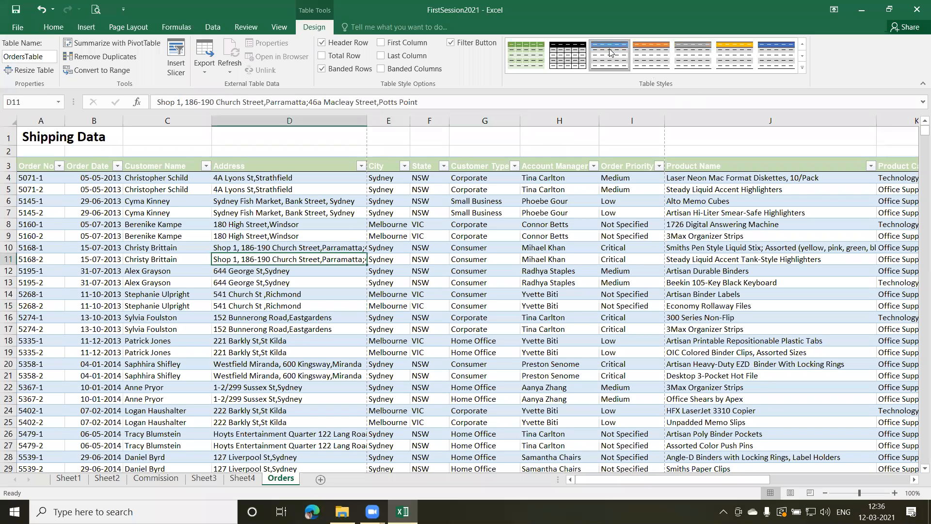
left_click(522, 58)
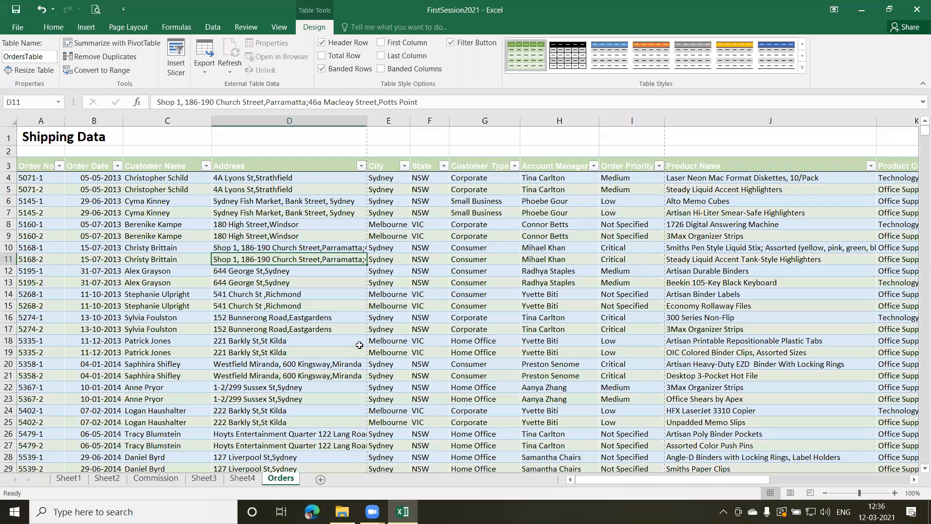
key("ctrl+a")
left_click(709, 166)
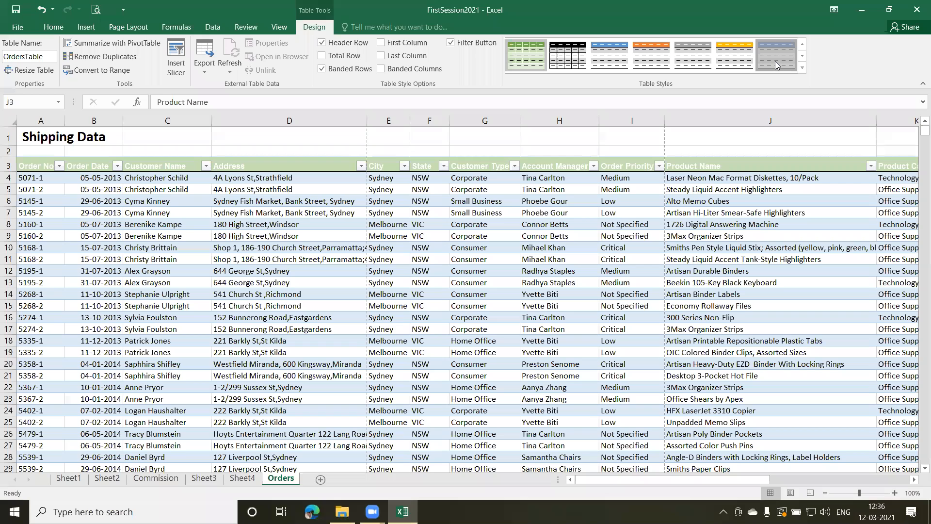
- Try several dark table styles on OrdersTable, including the lighter blue and the deeper blue ones
left_click(803, 57)
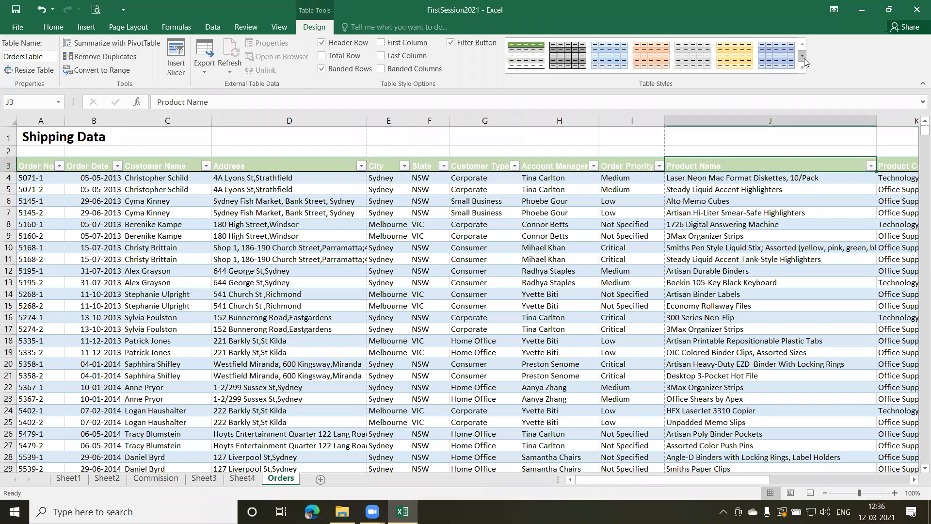
left_click(803, 57)
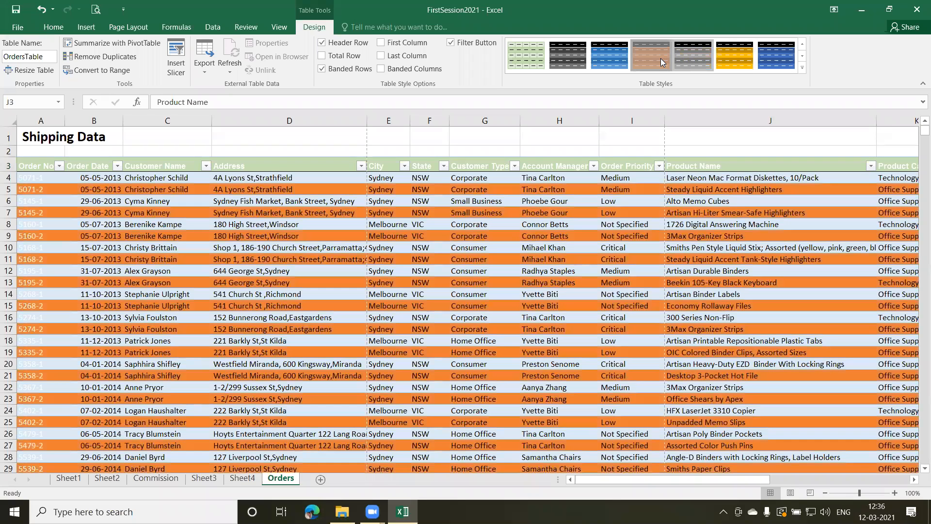
left_click(661, 59)
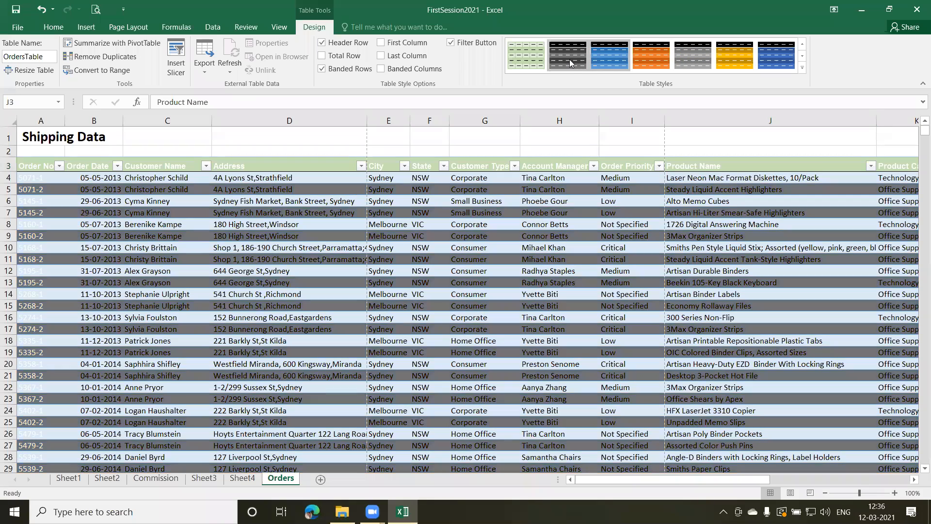
left_click(569, 59)
left_click(610, 59)
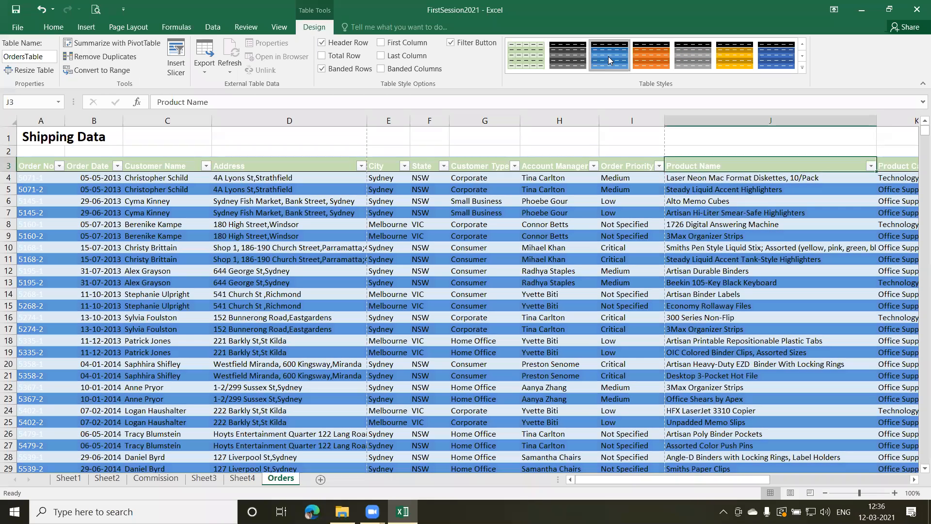
left_click(356, 258)
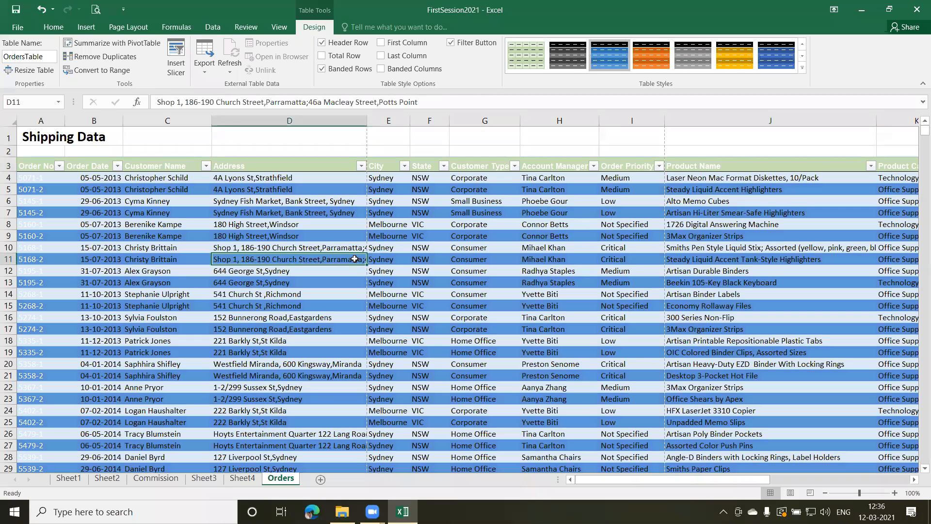
left_click(782, 58)
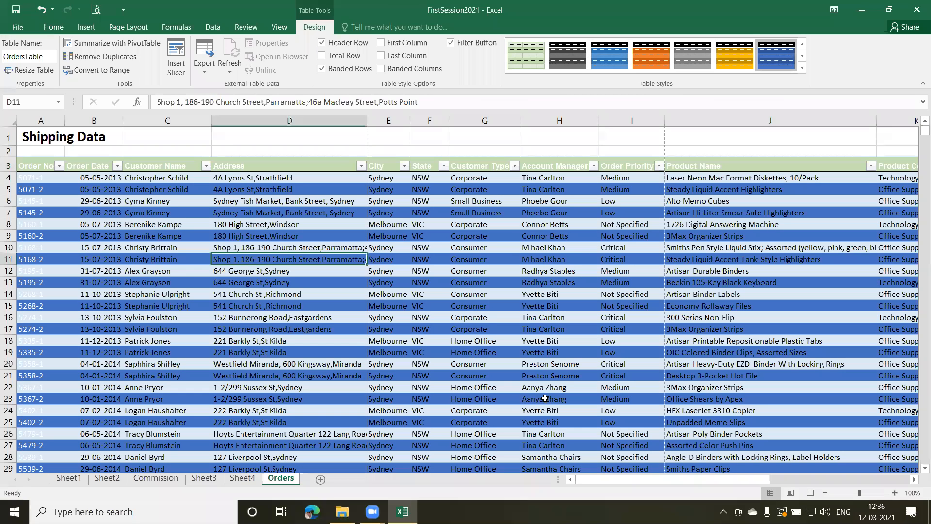
- Apply Table Style Light 1 to OrdersTable and choose cell D14 in the Address column
left_click(803, 45)
left_click(803, 44)
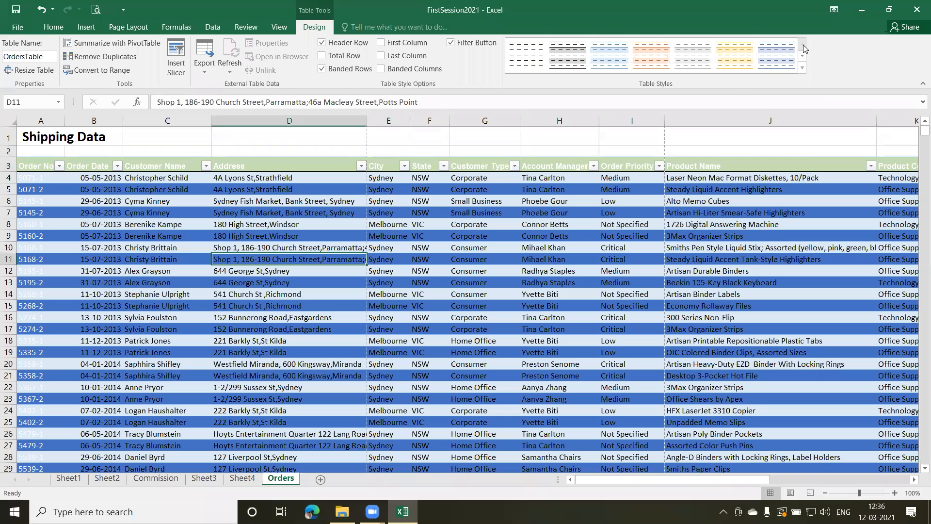
left_click(522, 59)
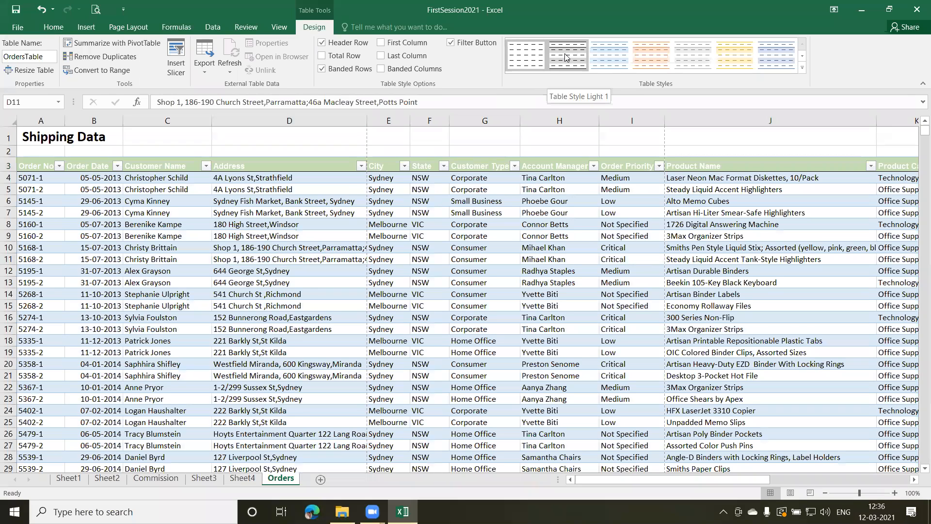
left_click(333, 212)
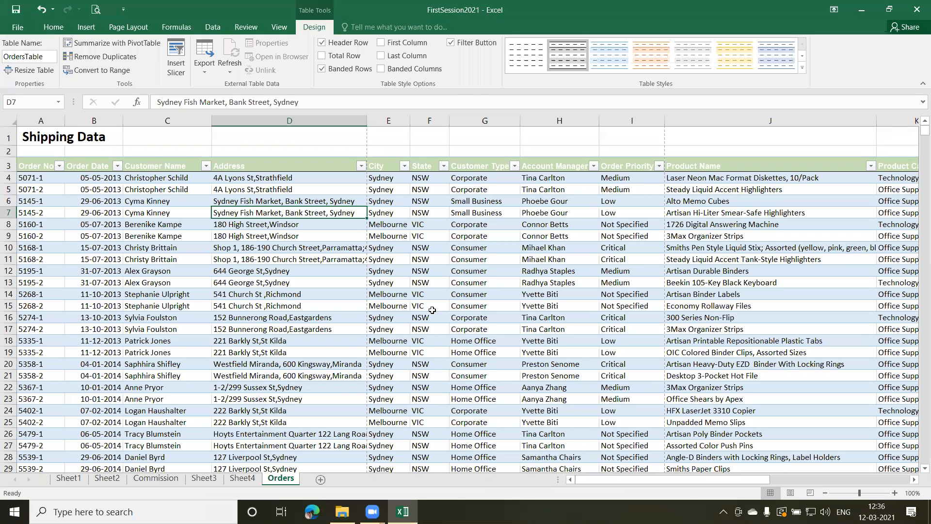
left_click(296, 294)
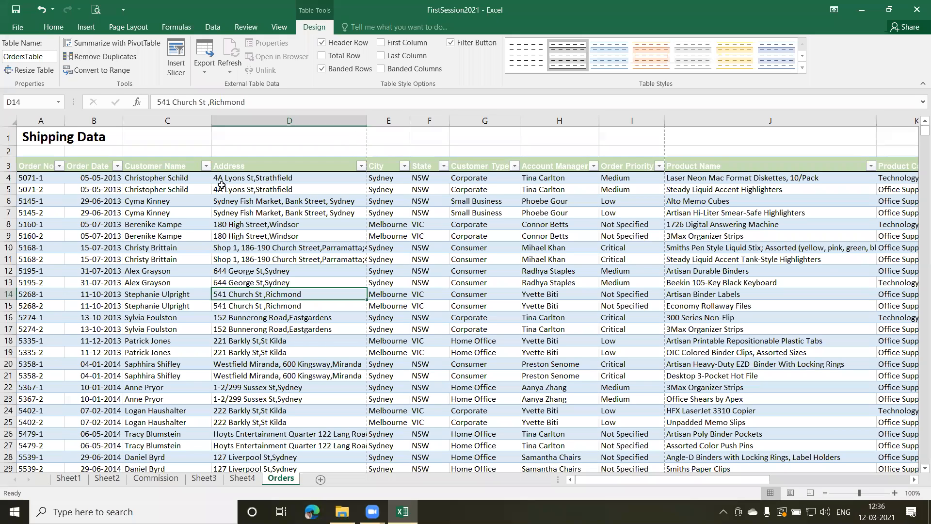
- Examine the sort and filter options of the Order No and Customer Name columns without applying any
left_click(58, 166)
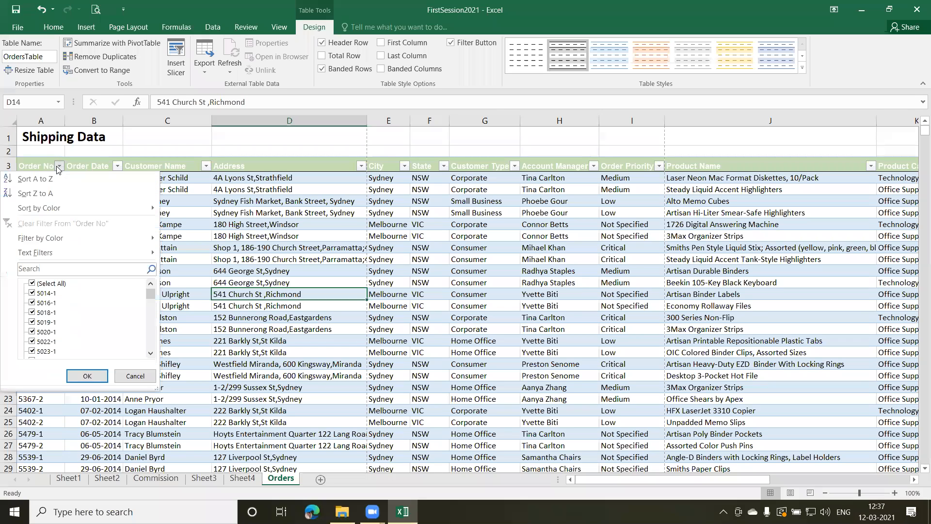
left_click(117, 167)
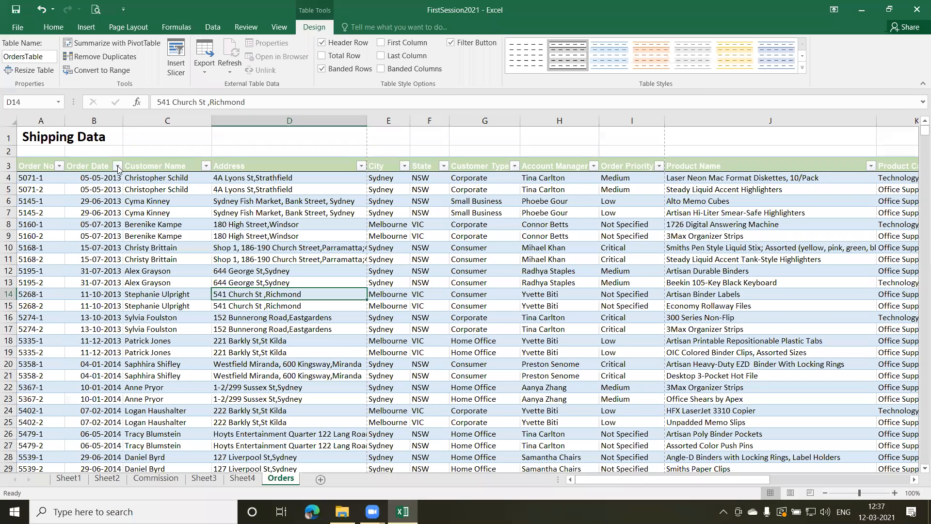
left_click(207, 167)
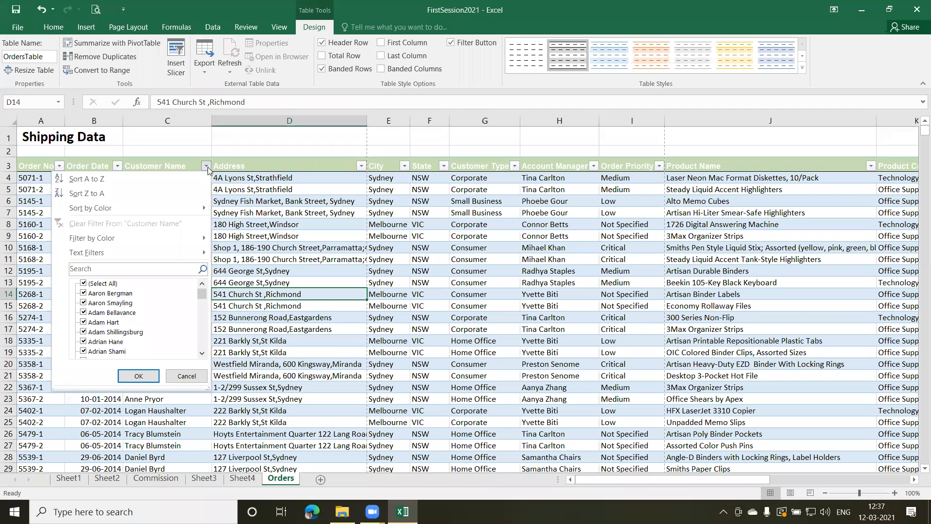
left_click(321, 222)
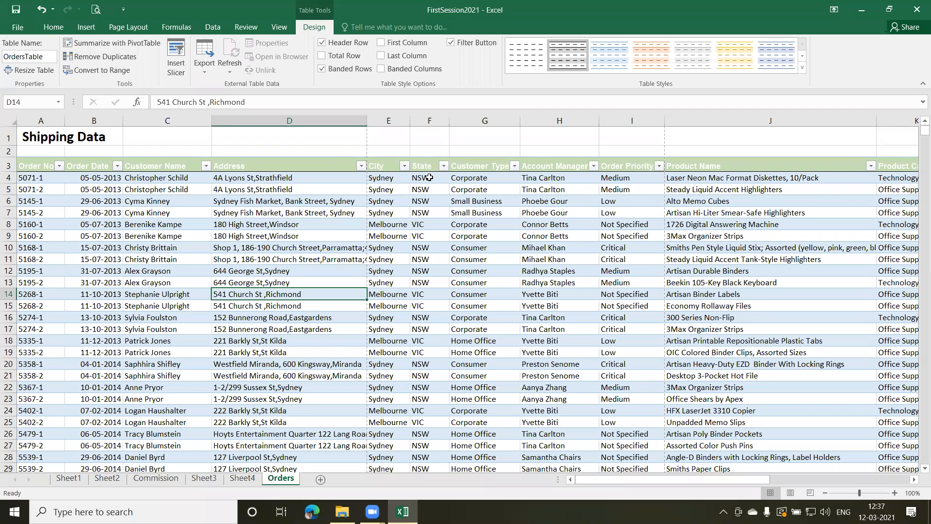
- Filter the City column of OrdersTable to Melbourne only and look through the filtered rows
left_click(404, 167)
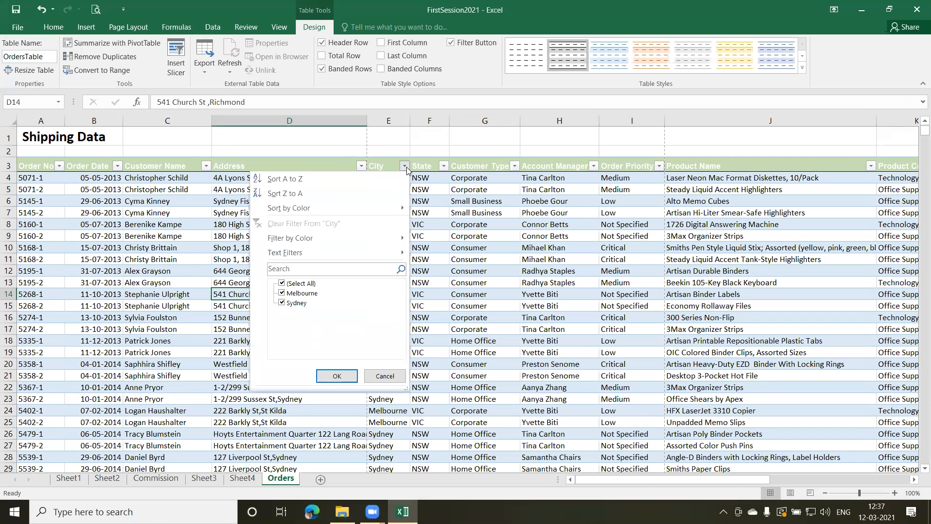
left_click(283, 284)
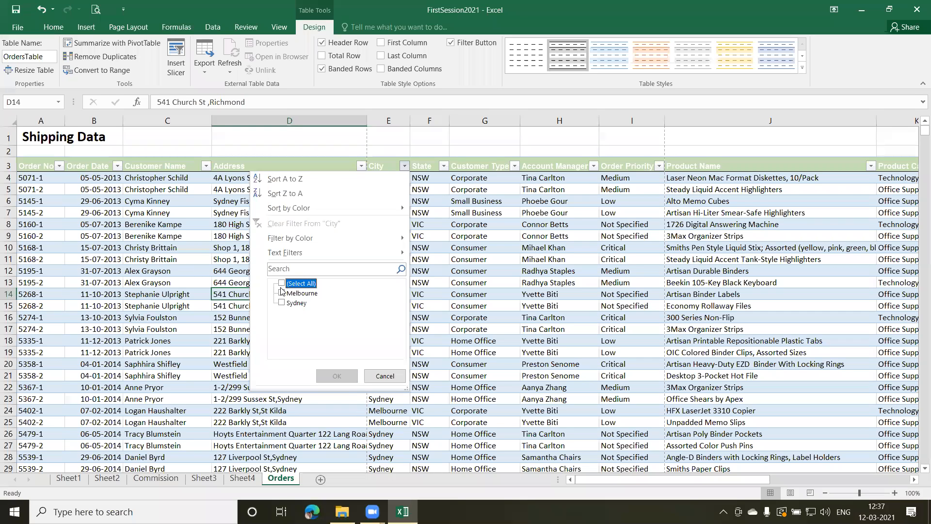
left_click(281, 293)
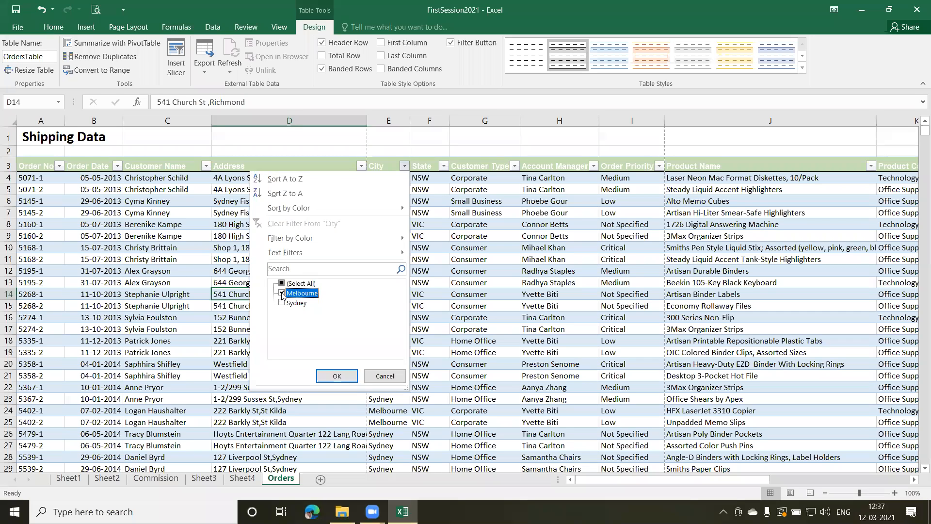
left_click(336, 376)
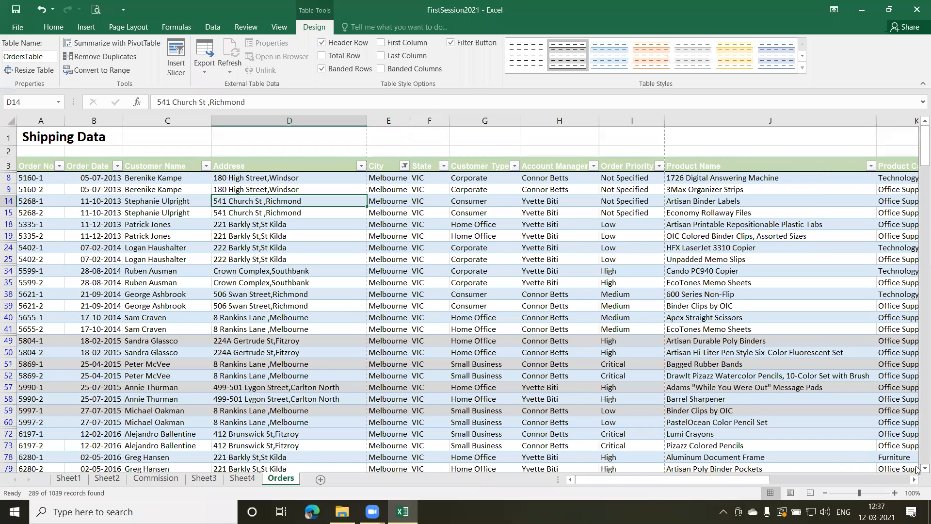
scroll(917, 467, "down", 2)
scroll(917, 467, "down", 2)
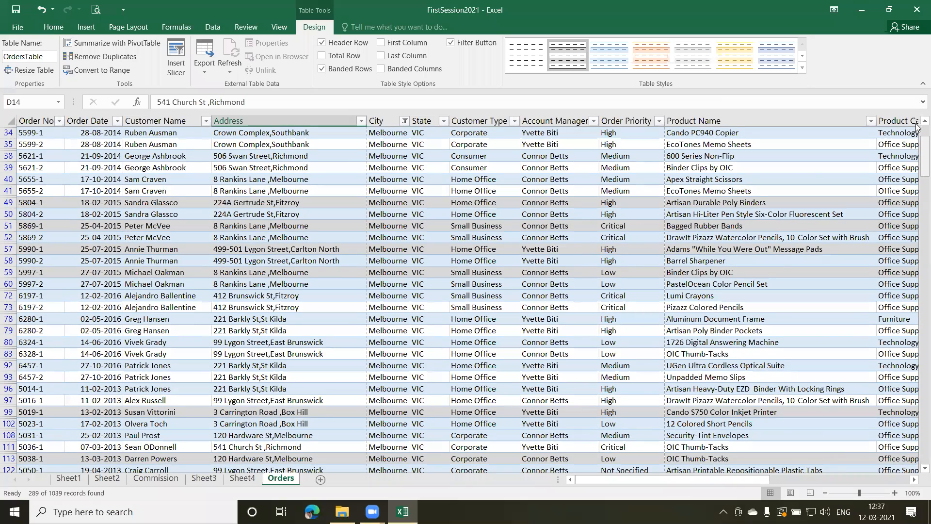
- Choose cell I19 in the Order Priority column and check the State column's filter options without applying any
scroll(917, 125, "up", 4)
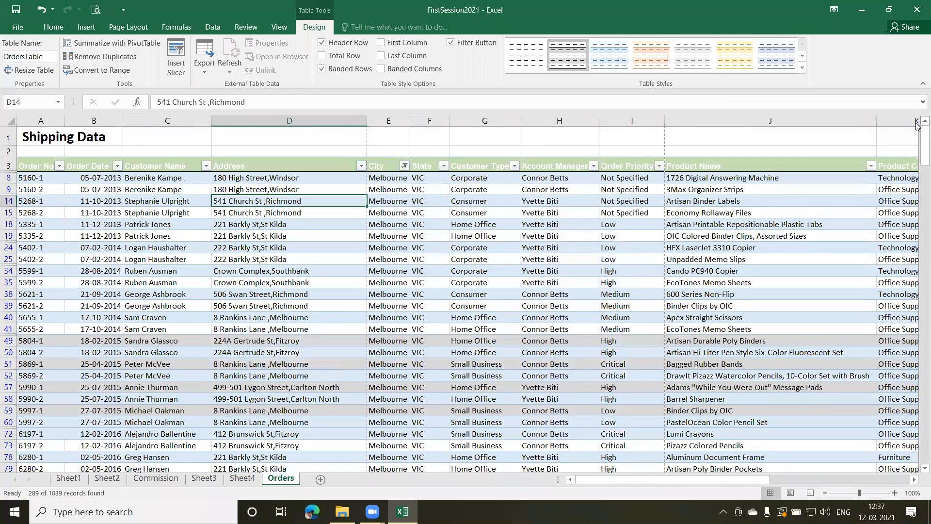
left_click(659, 236)
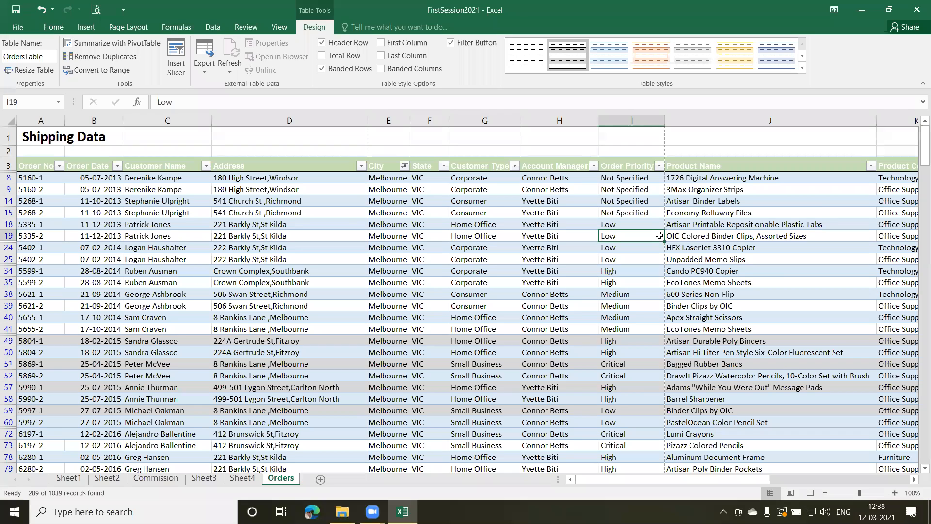
left_click(444, 168)
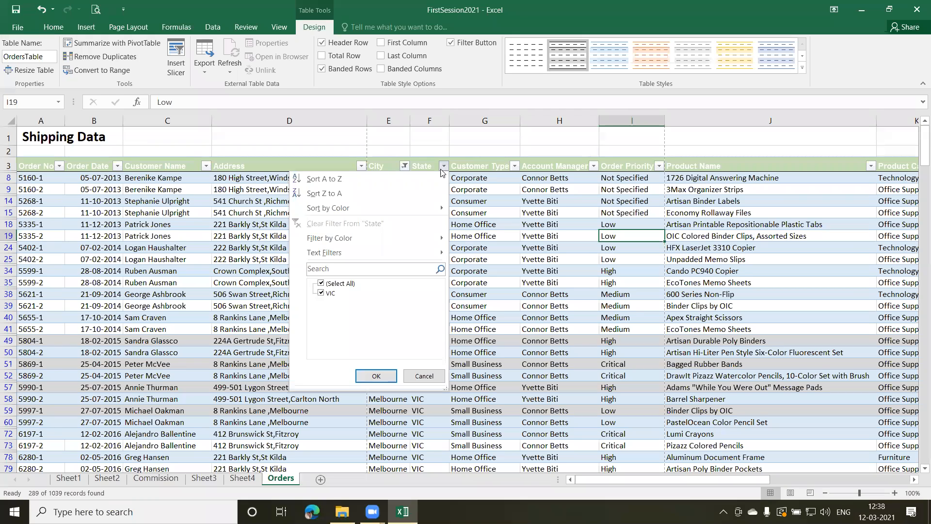
left_click(513, 231)
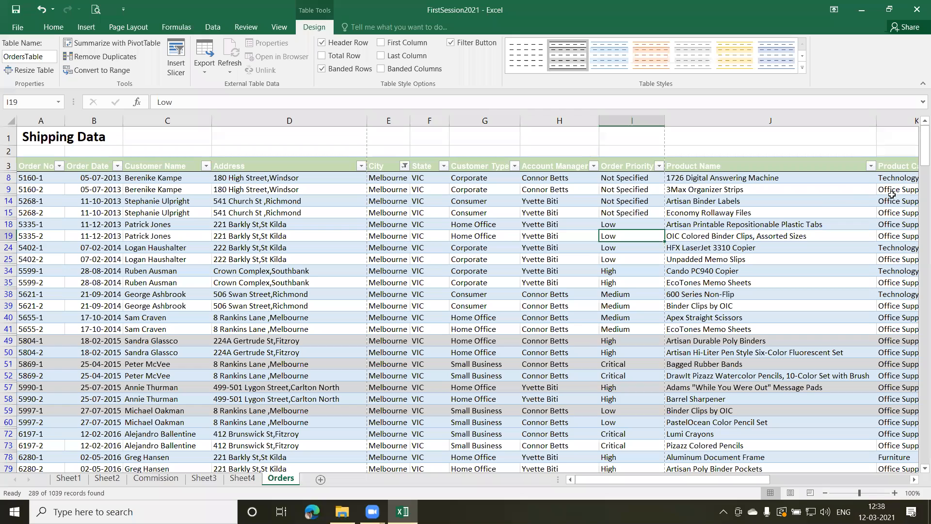
- Filter Product Name to the 24 Capacity Maxi Data Binder Racks, 3Max Polarizing Task Lamp and Angle-D Binders with Locking Rings items only
left_click(871, 167)
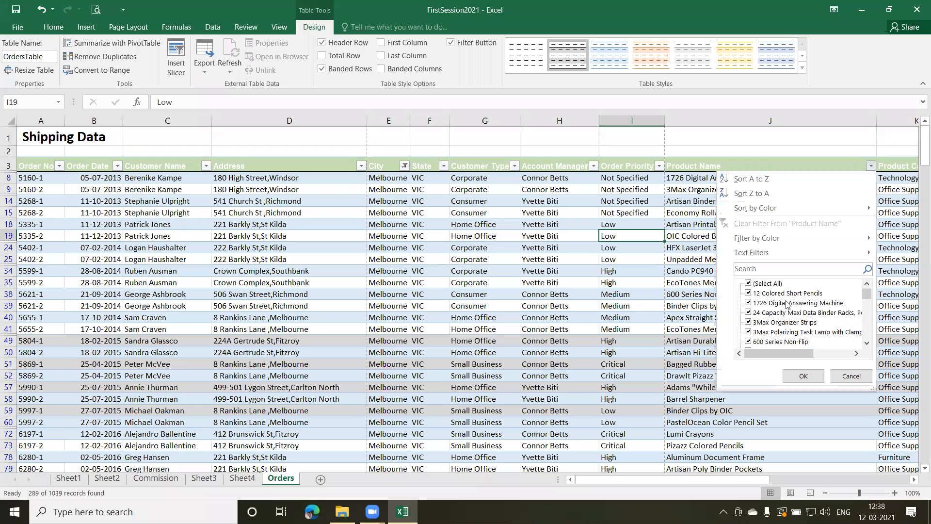
left_click(748, 284)
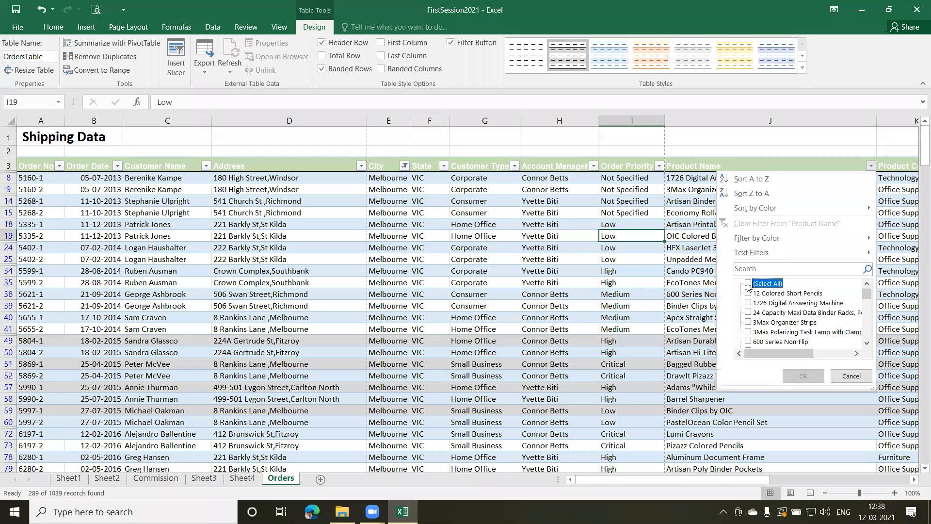
left_click(748, 332)
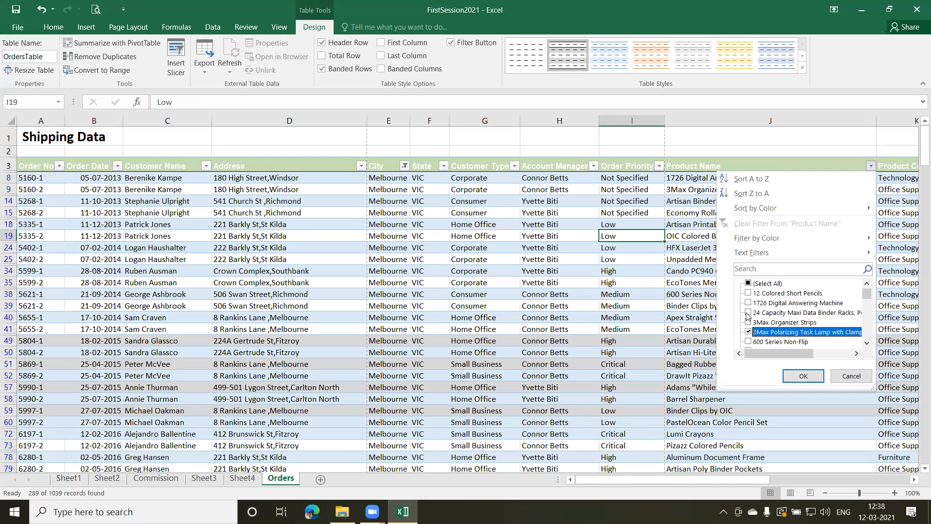
left_click(747, 313)
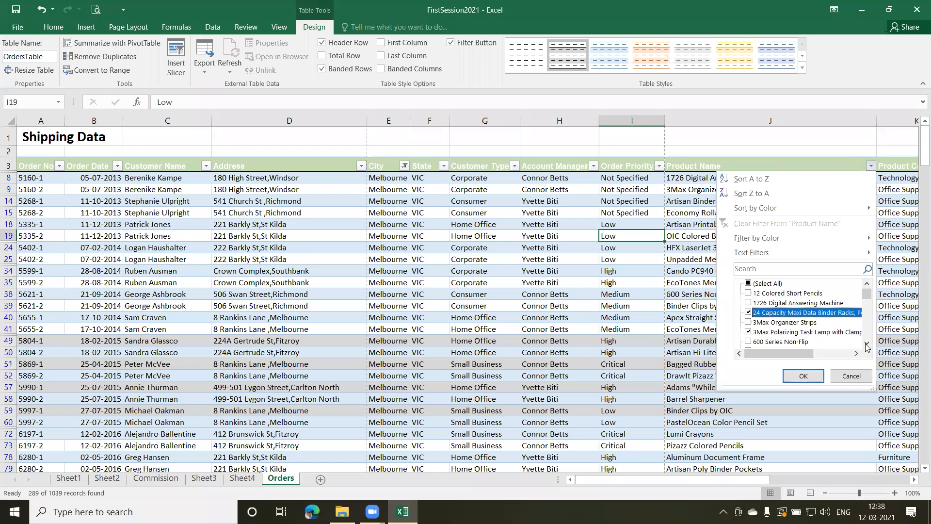
left_click(868, 343)
left_click(867, 344)
left_click(867, 344)
left_click(867, 344)
left_click(867, 344)
left_click(868, 345)
left_click(867, 344)
left_click(867, 345)
left_click(867, 345)
left_click(748, 333)
left_click(797, 378)
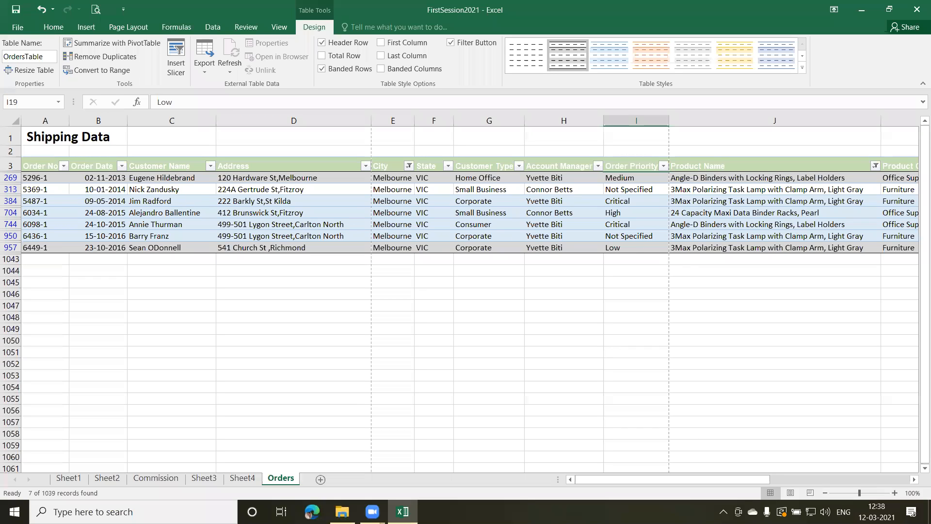
- Filter the Shipping Cost column with a number filter for values greater than 10.00
left_click(915, 479)
left_click_drag(914, 479, 914, 481)
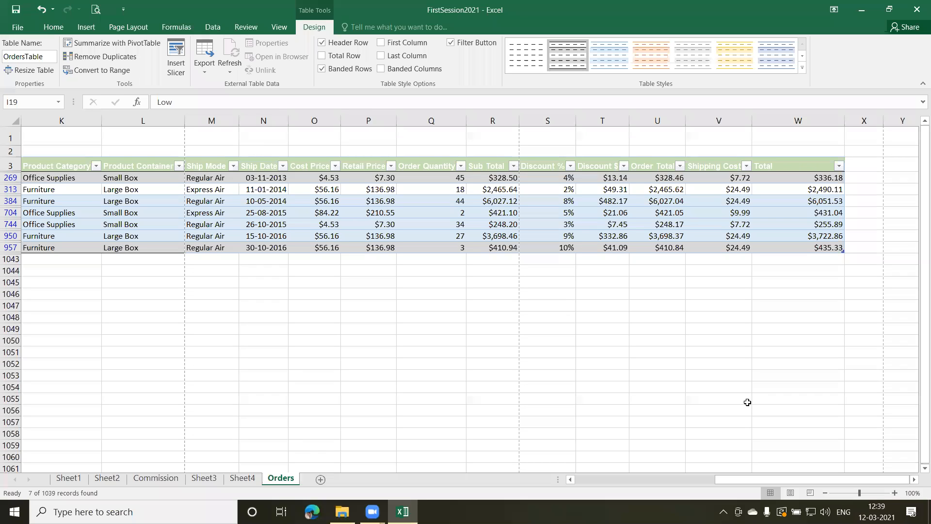
left_click(746, 167)
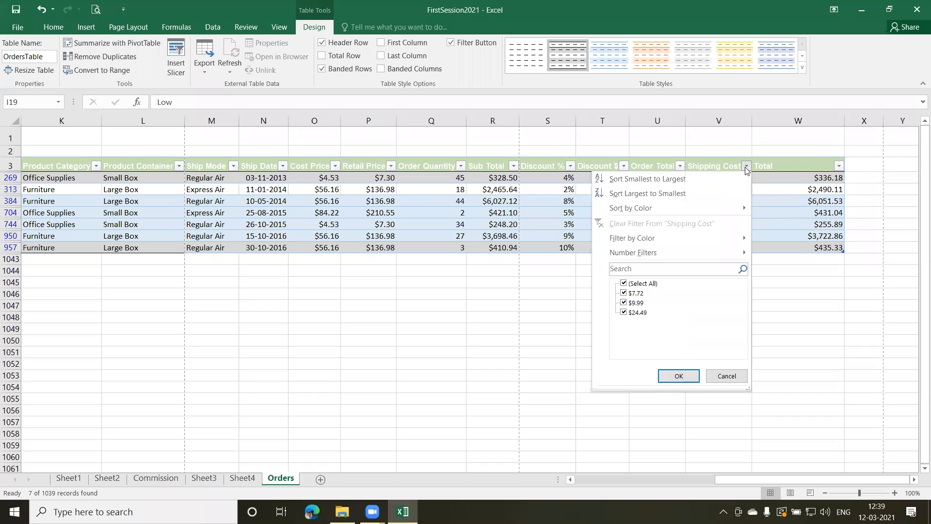
mouse_move(628, 258)
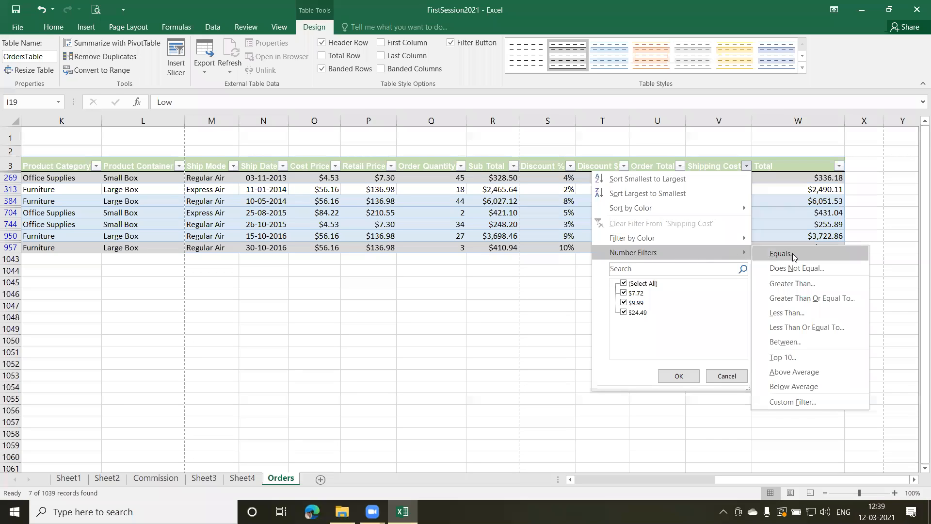
left_click(778, 288)
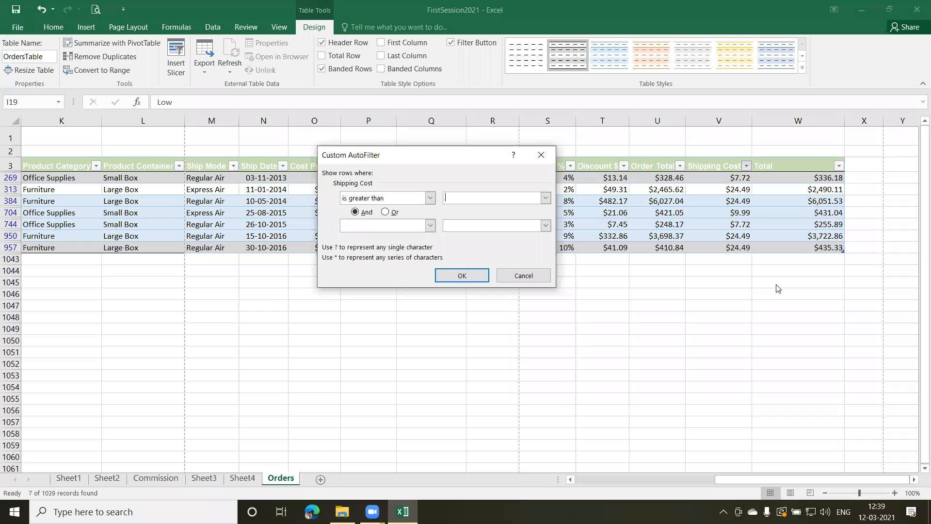
type("10.00")
left_click(470, 278)
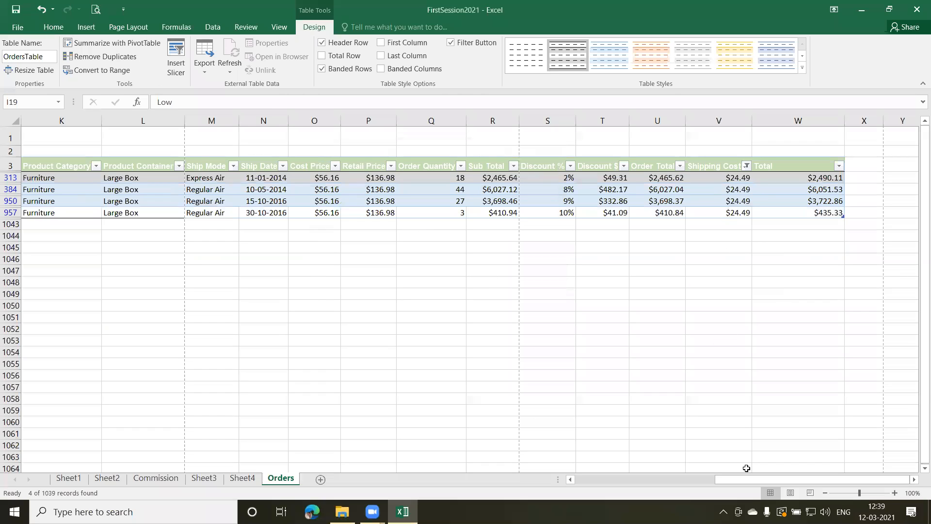
- Review the filtered order rows from the Shipping Cost column back to the Customer Name column
left_click(571, 479)
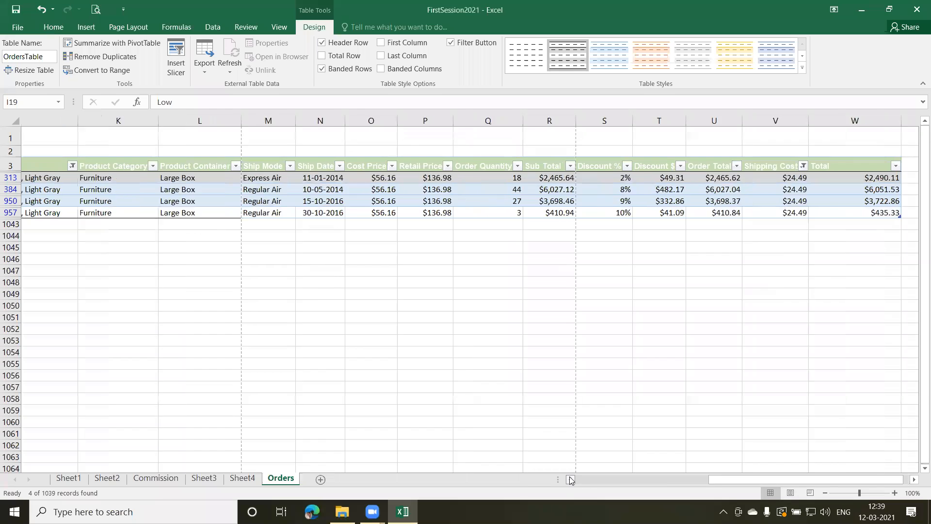
left_click(570, 479)
left_click(571, 479)
left_click(570, 479)
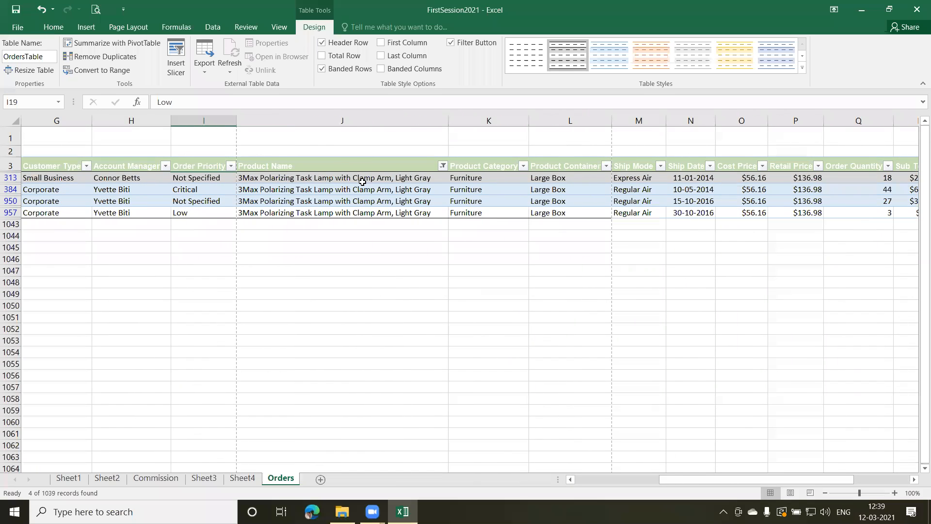
left_click(571, 479)
left_click(570, 479)
left_click(570, 480)
left_click(570, 480)
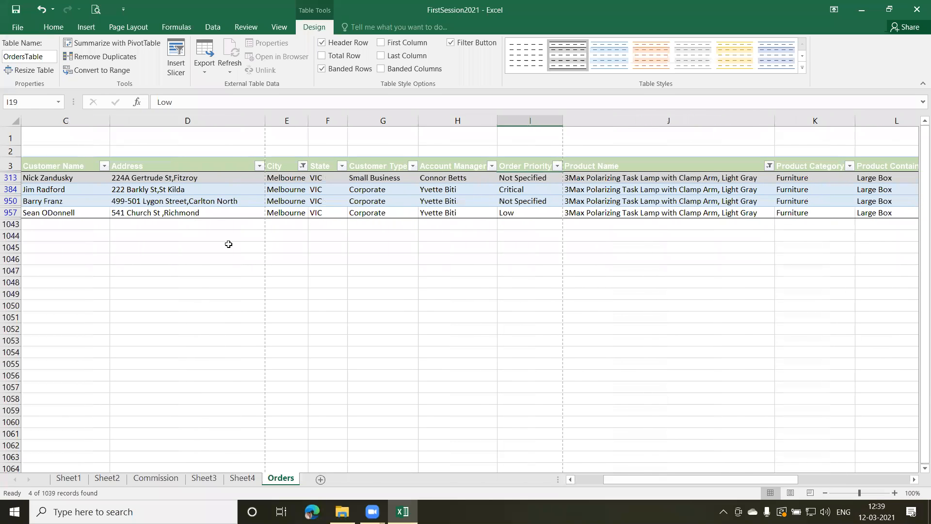
- Clear the filters from the Shipping Cost and Product Name columns
left_click(892, 479)
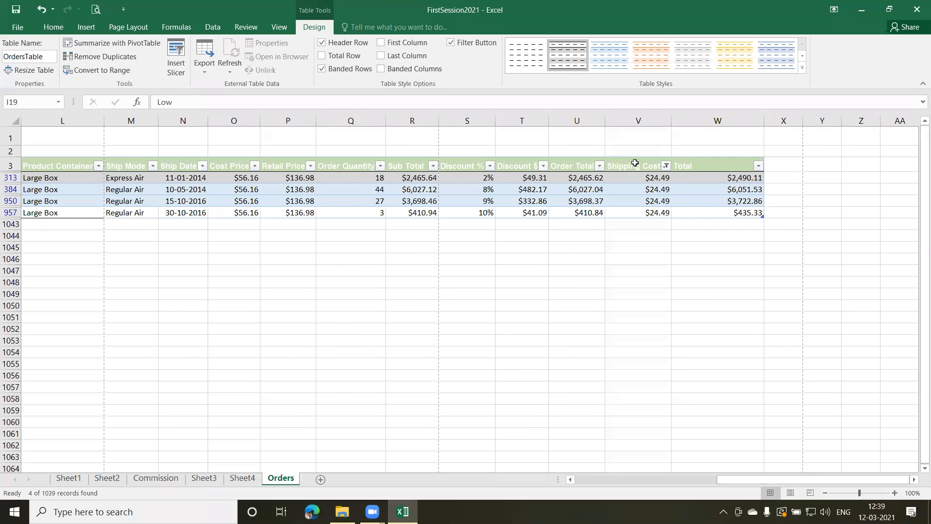
left_click(666, 166)
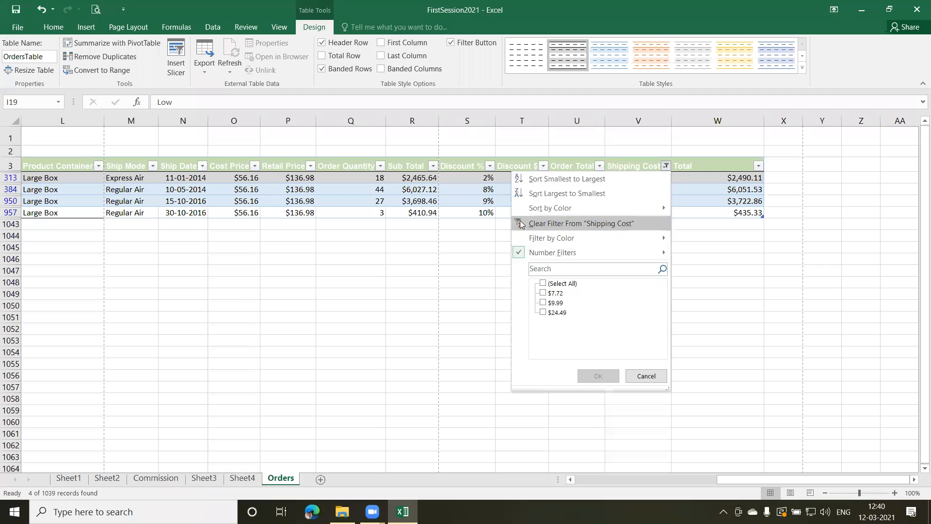
left_click(604, 224)
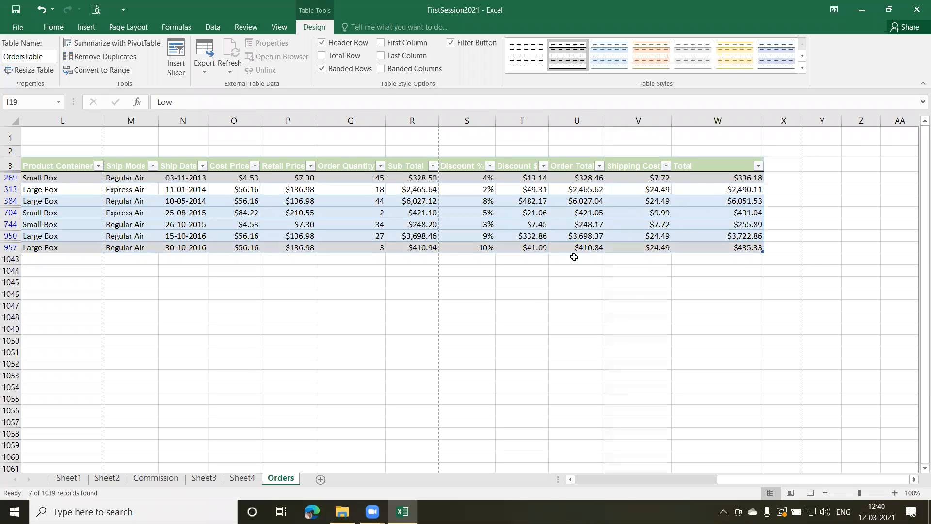
left_click_drag(573, 478, 572, 478)
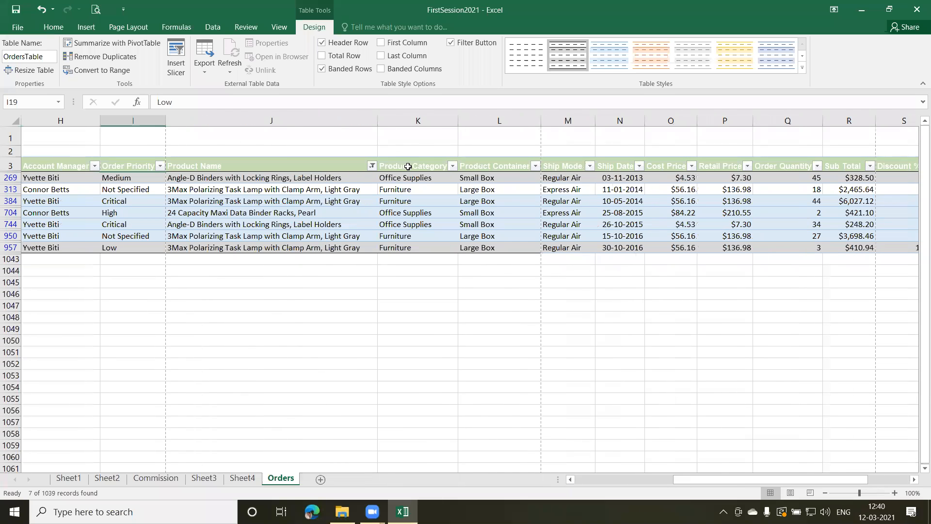
left_click(371, 166)
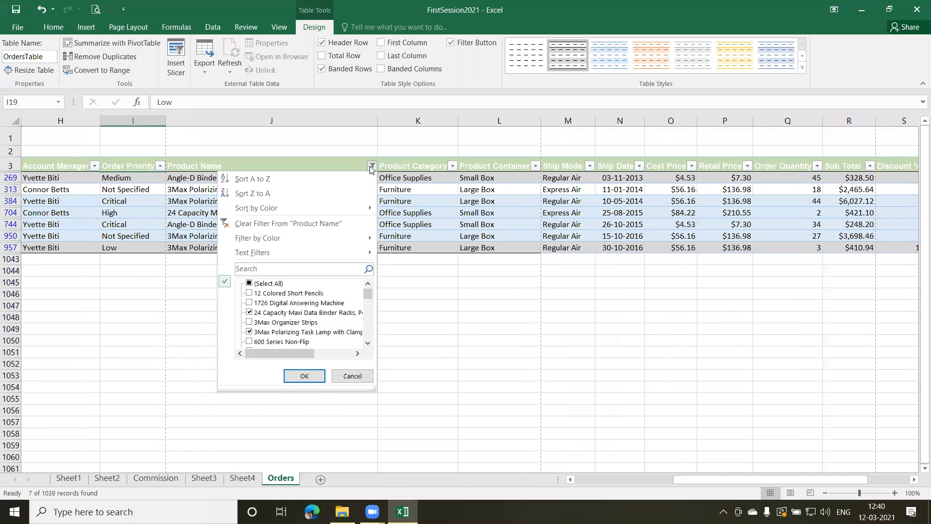
left_click(238, 225)
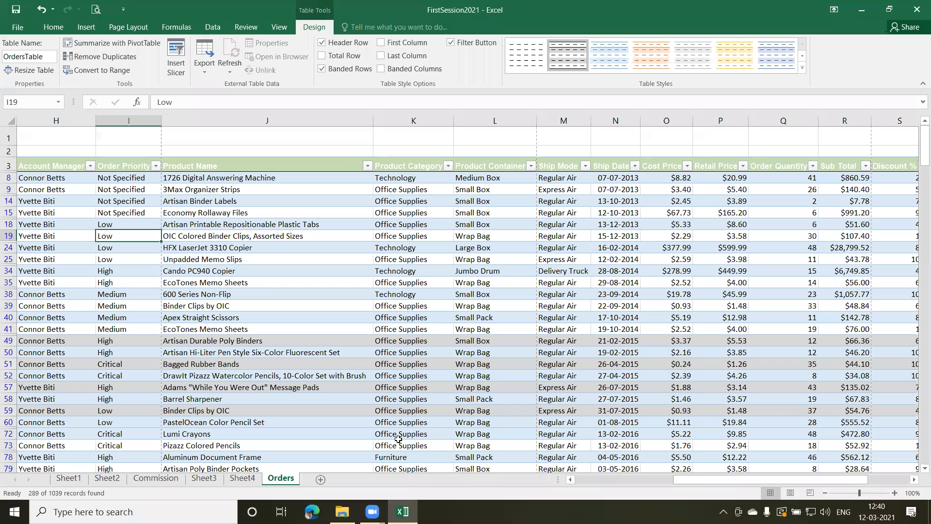
- Clear the filter from the City column so that OrdersTable shows all its rows
left_click(583, 480)
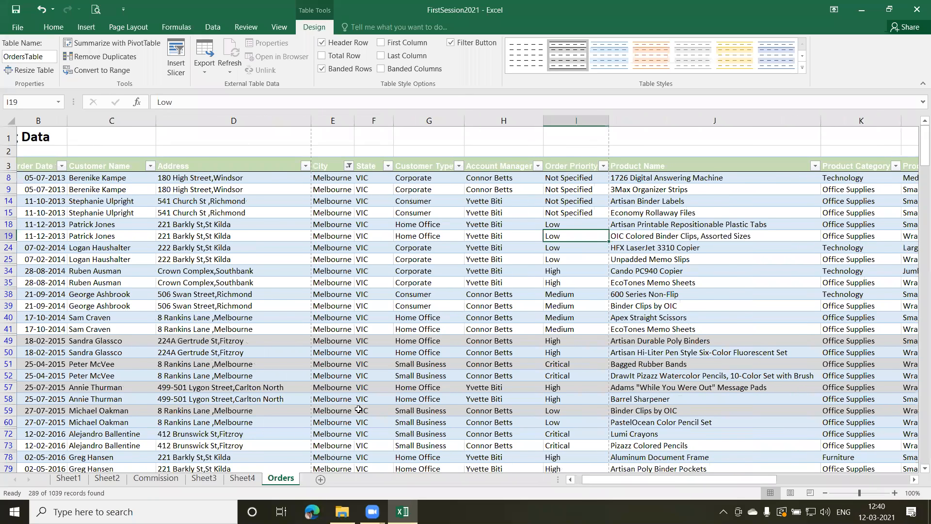
scroll(345, 214, "left", 1)
left_click(405, 166)
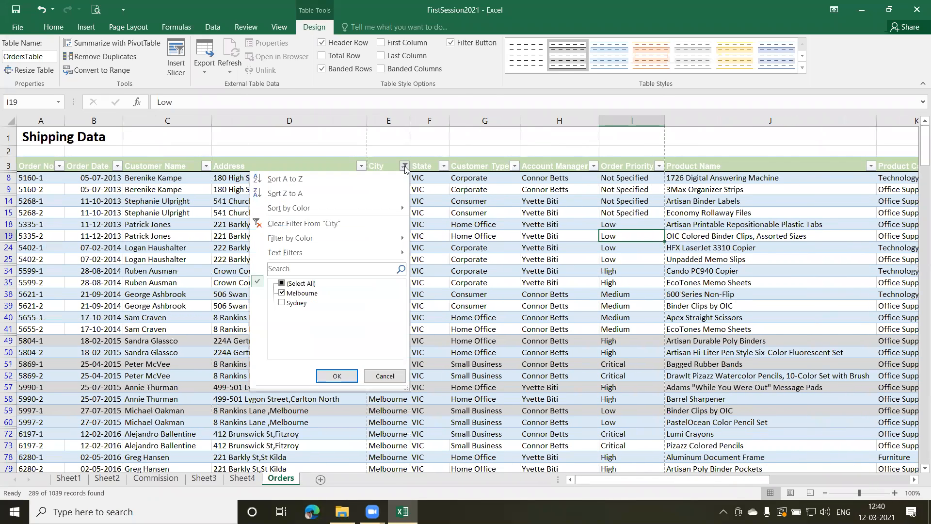
left_click(325, 223)
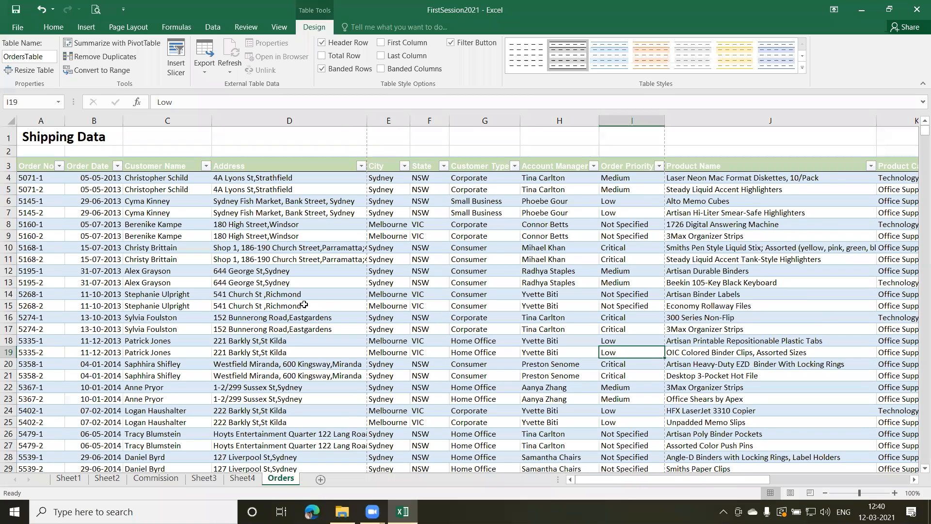
- Start a custom number filter on the Order Total column and move its dialog higher over the sheet
left_click(882, 480)
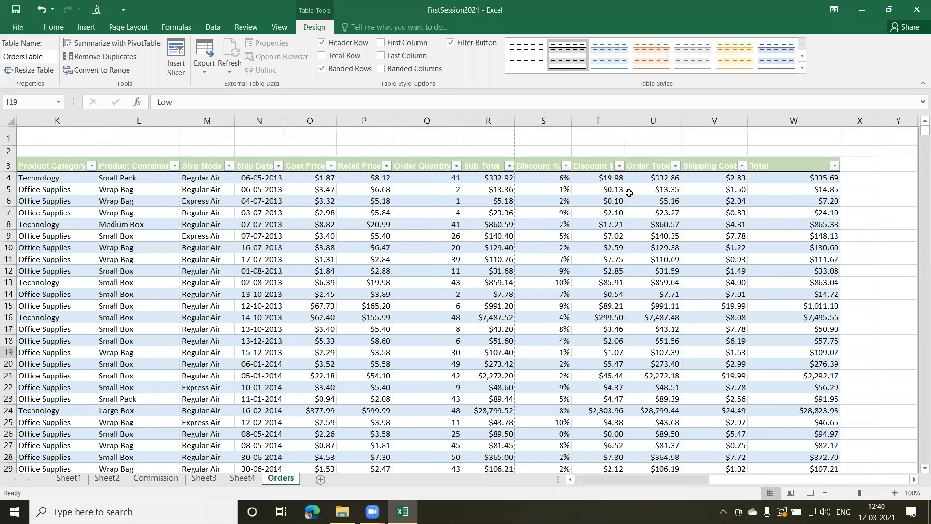
left_click(675, 167)
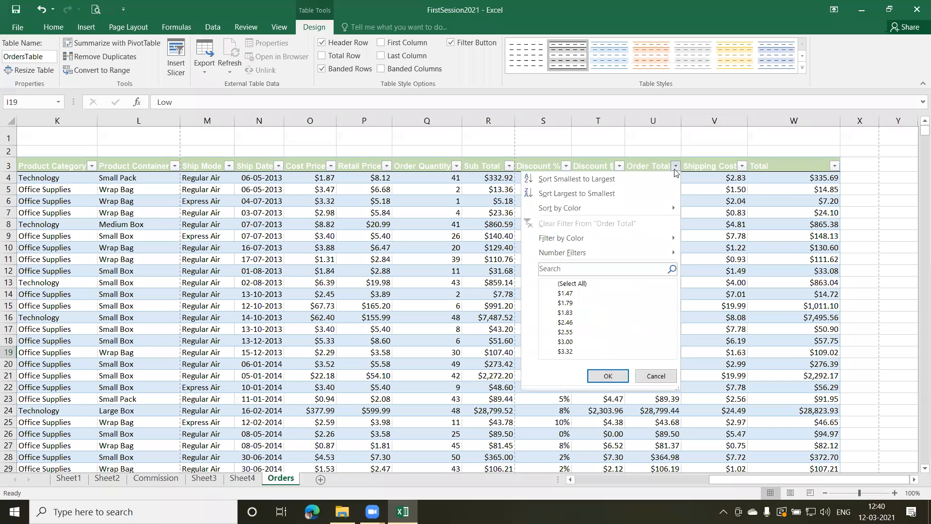
mouse_move(605, 257)
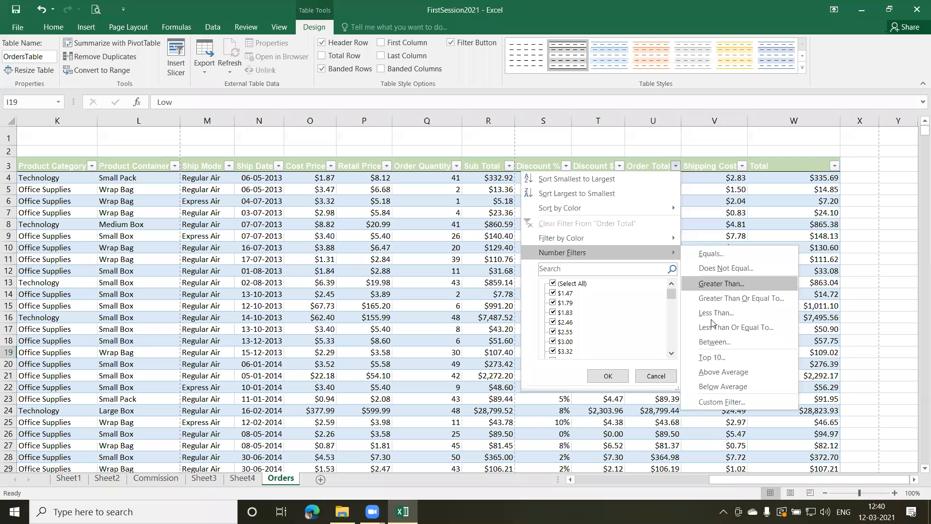
left_click(714, 401)
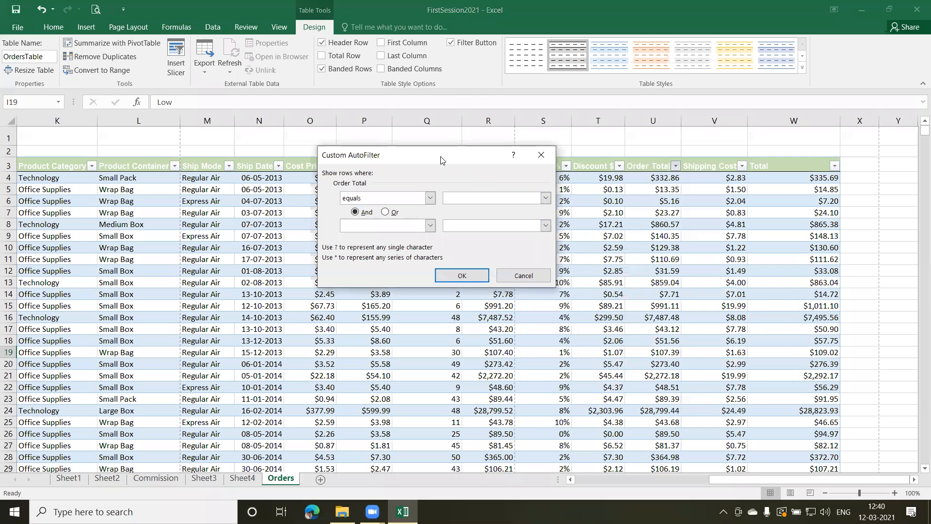
left_click_drag(438, 161, 429, 118)
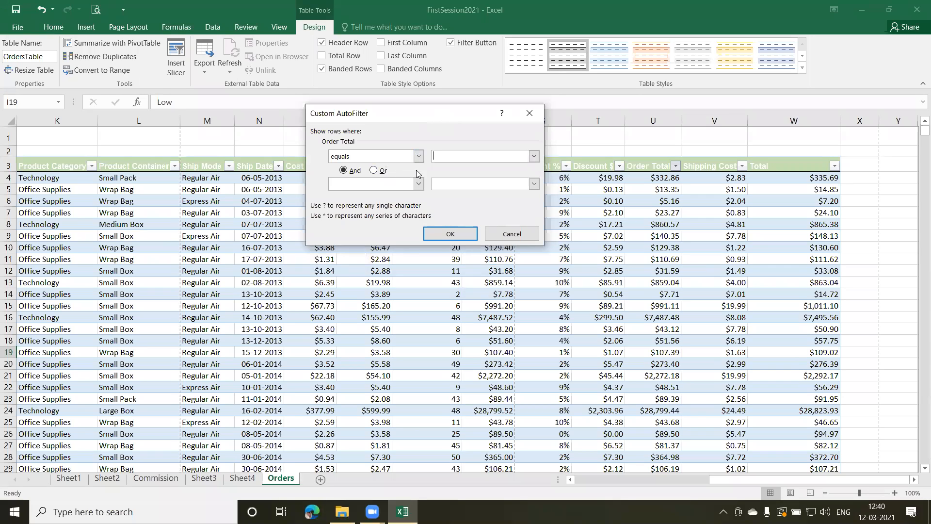
- Look through the comparison operators and set the first Order Total condition to is greater than 50
left_click(419, 157)
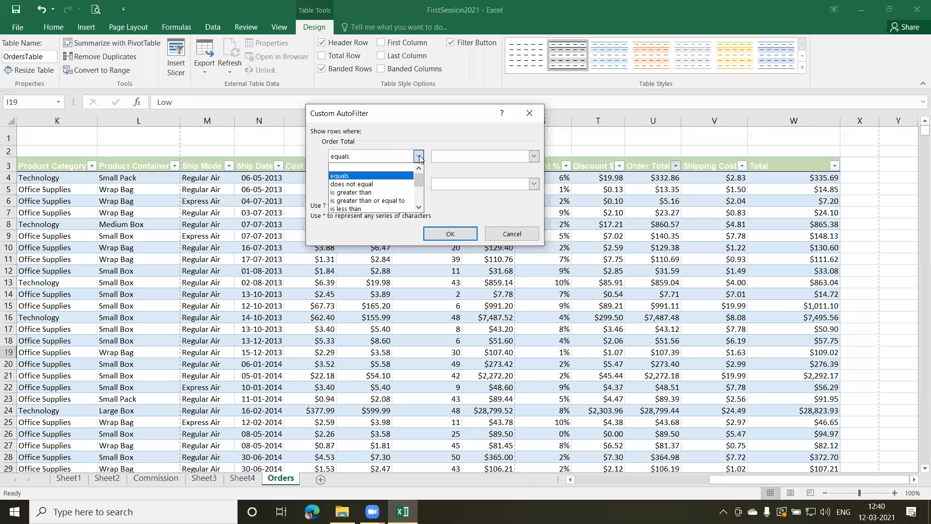
left_click(420, 207)
left_click(419, 207)
left_click(419, 208)
left_click(419, 209)
left_click(419, 209)
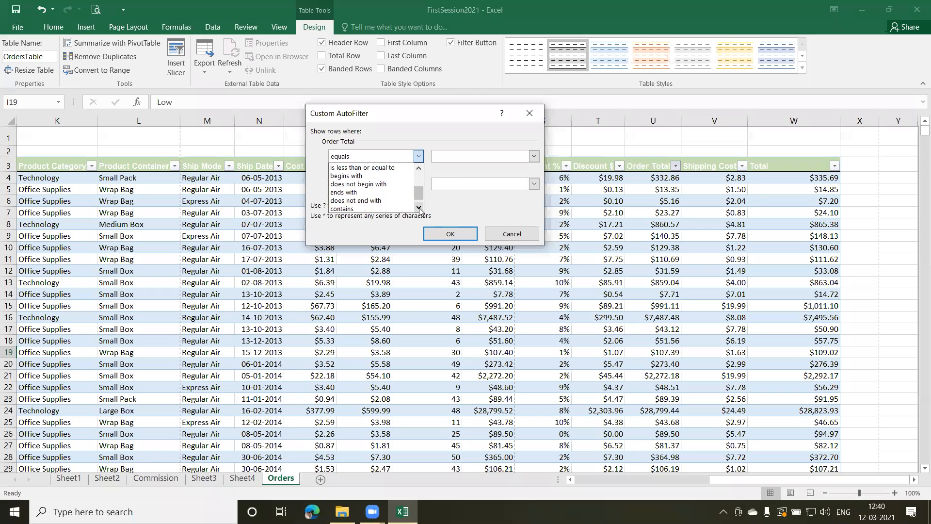
left_click(419, 169)
left_click(419, 169)
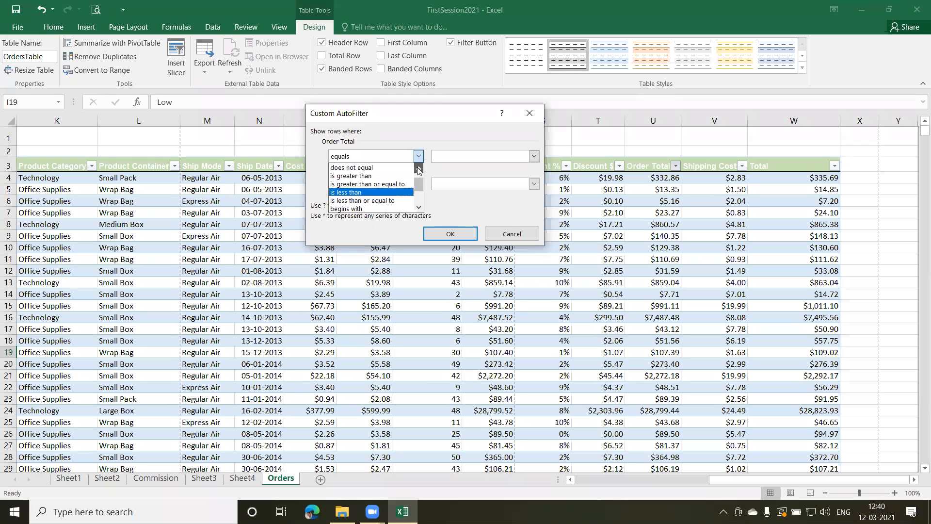
left_click(419, 169)
left_click(419, 169)
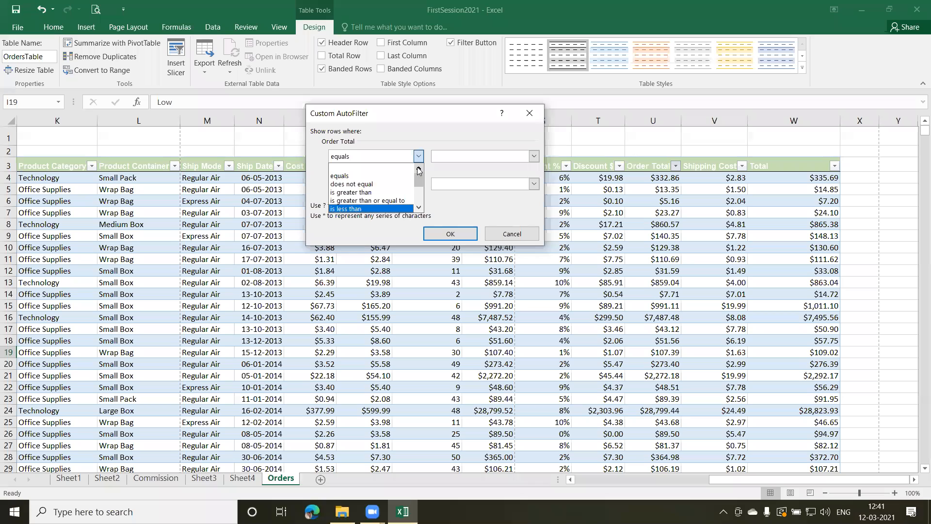
left_click(359, 192)
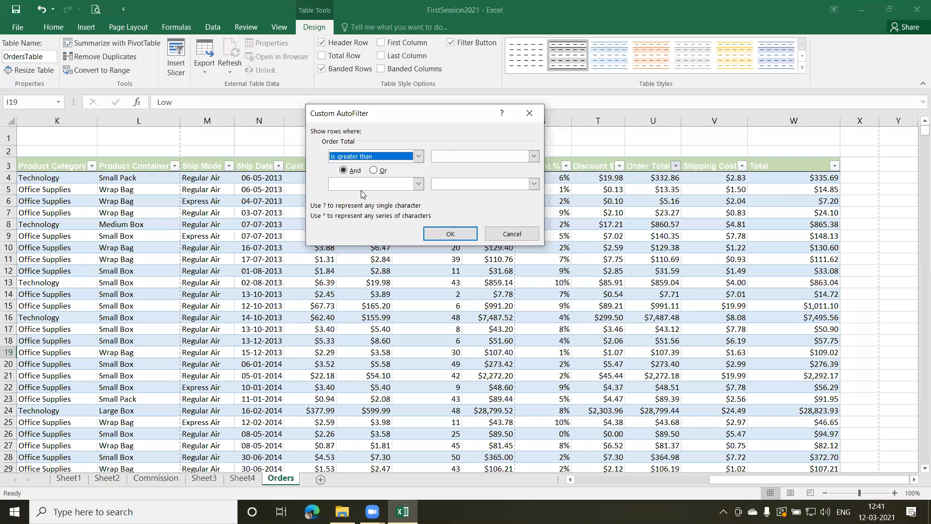
left_click(440, 156)
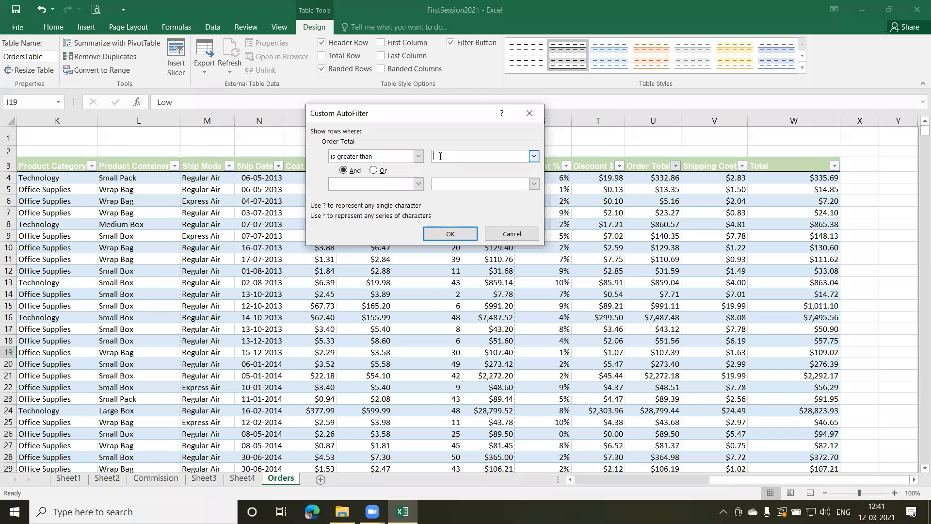
type("50")
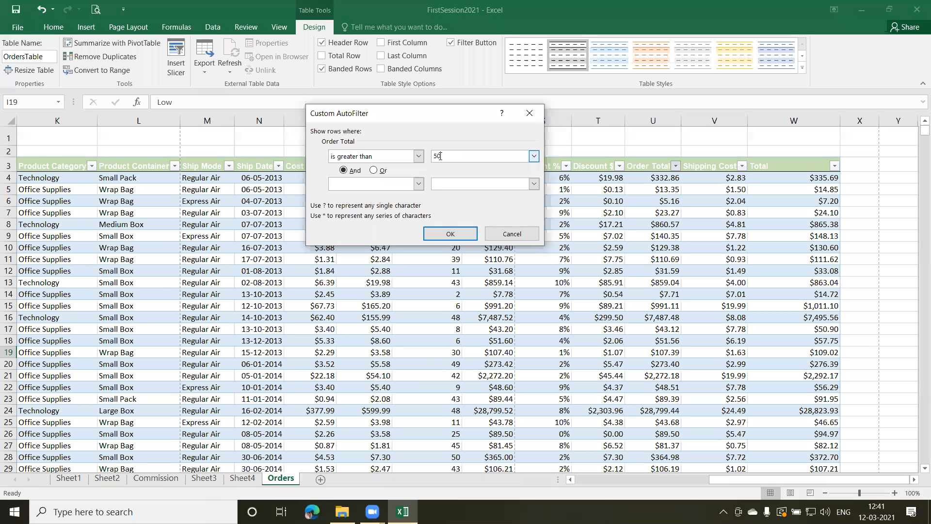